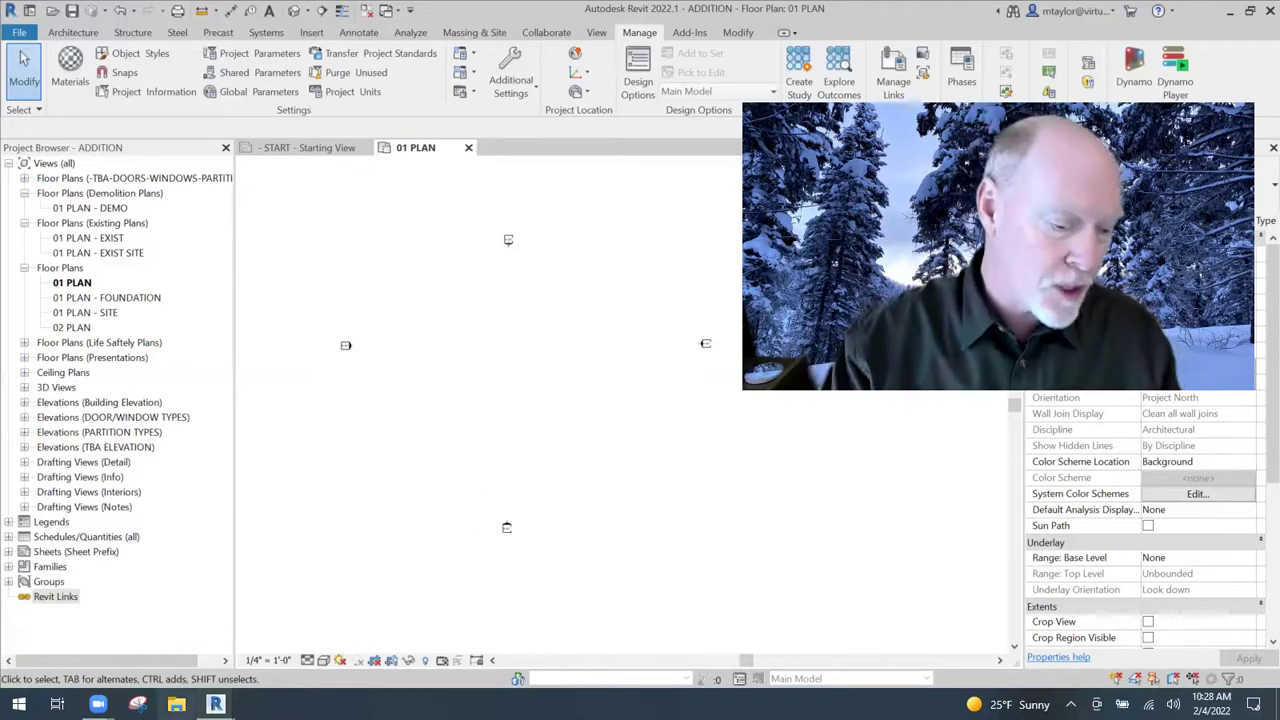
Switch to the EXISTING BLDG project and examine the building elements and phasing settings of the 01 PLAN - EXIST view
{"action": "mouse_move", "coordinate": [215, 704]}
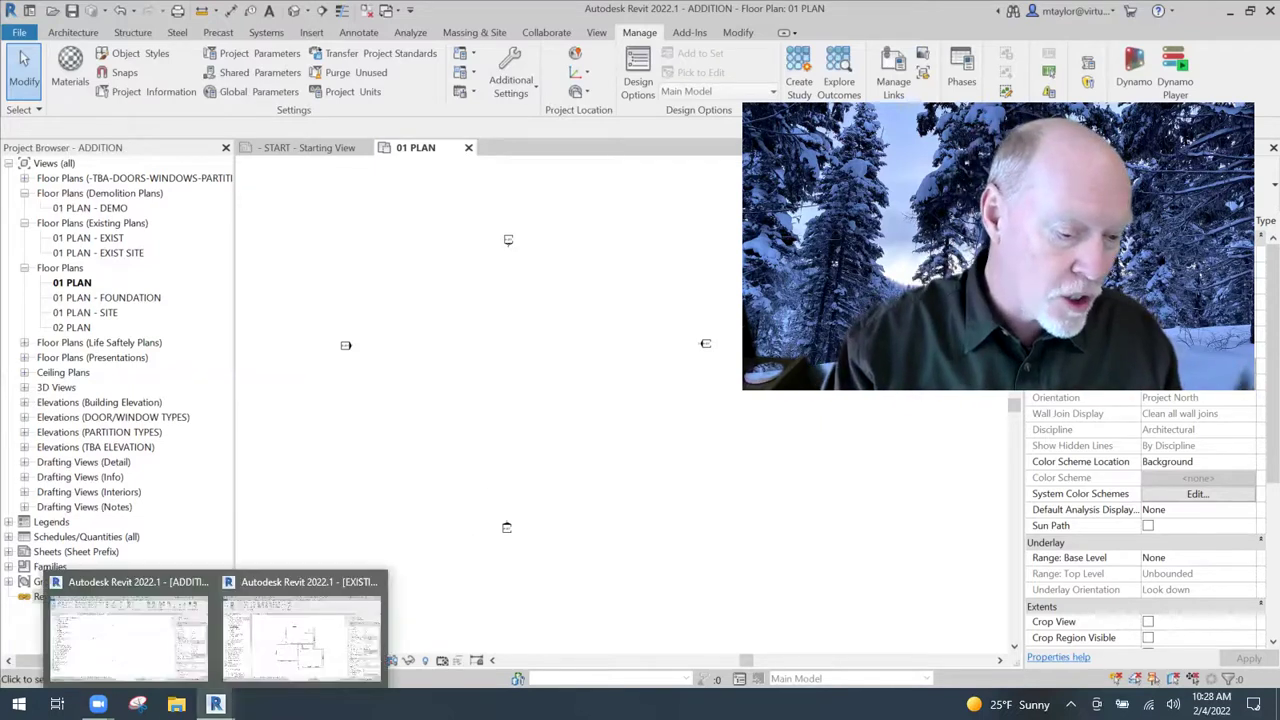
{"action": "left_click", "coordinate": [326, 645]}
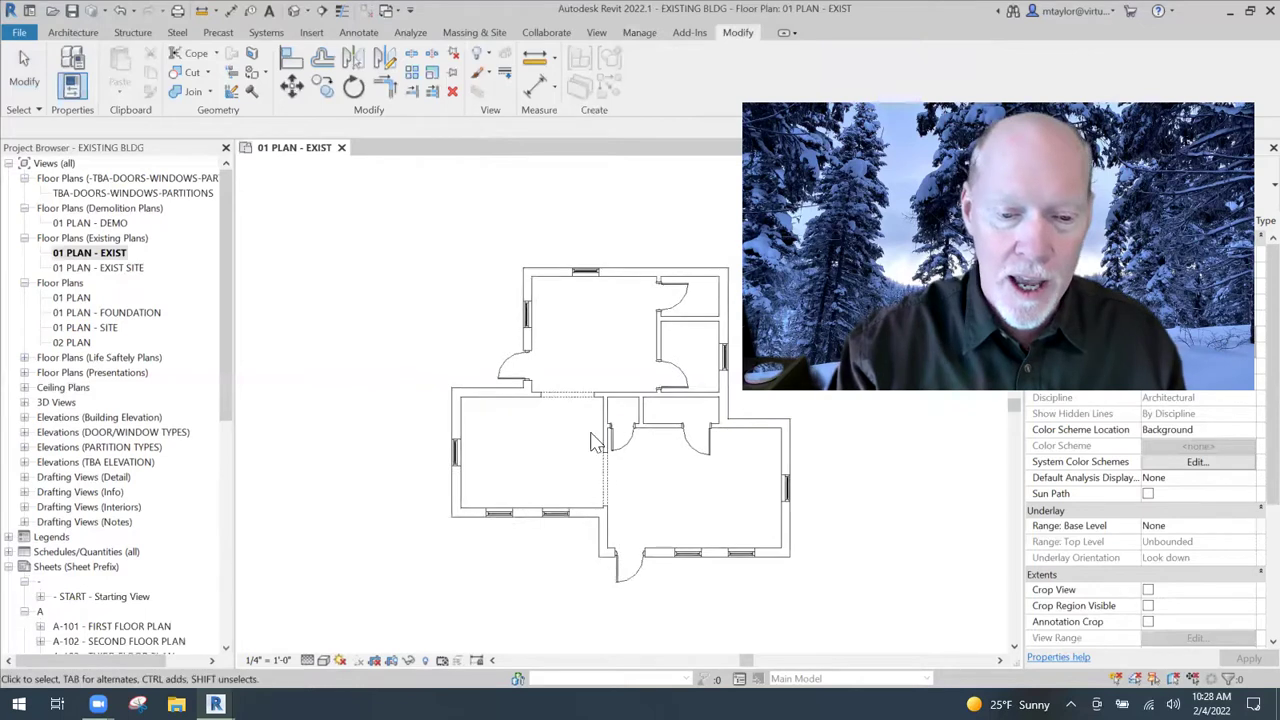
{"action": "middle_click_drag", "start_coordinate": [674, 486], "coordinate": [610, 462]}
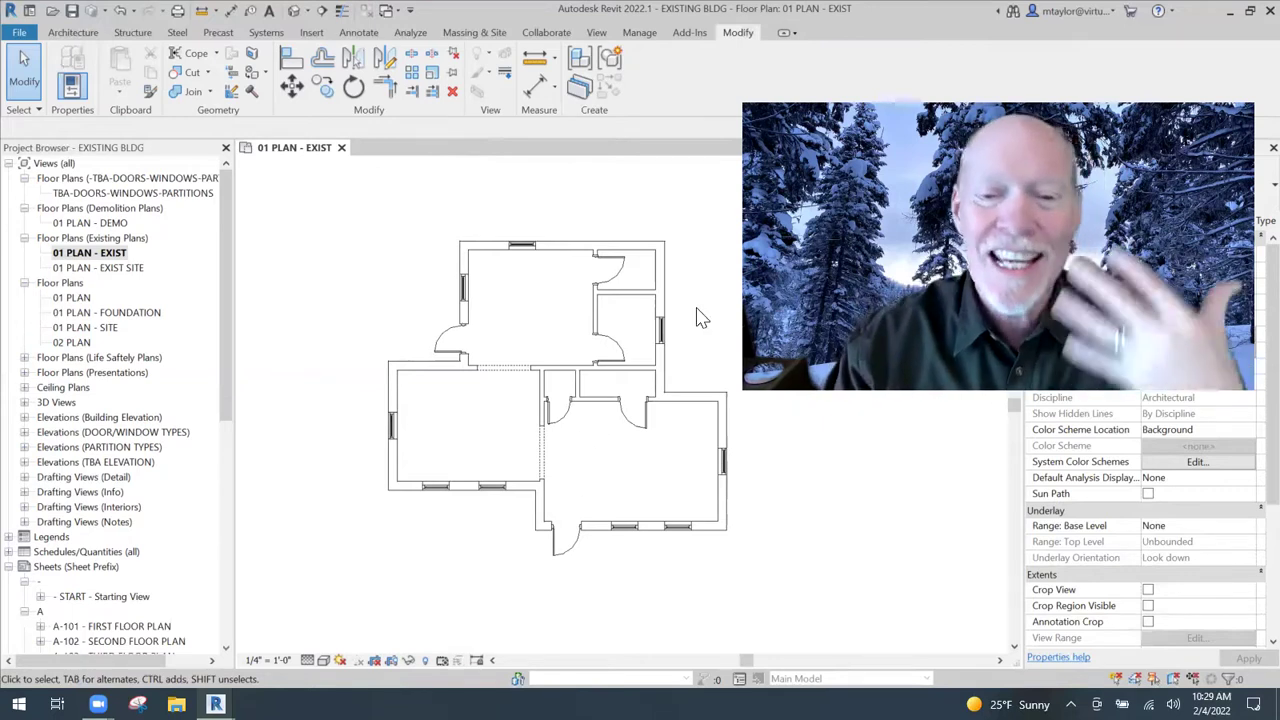
{"action": "middle_click_drag", "start_coordinate": [706, 322], "coordinate": [651, 317]}
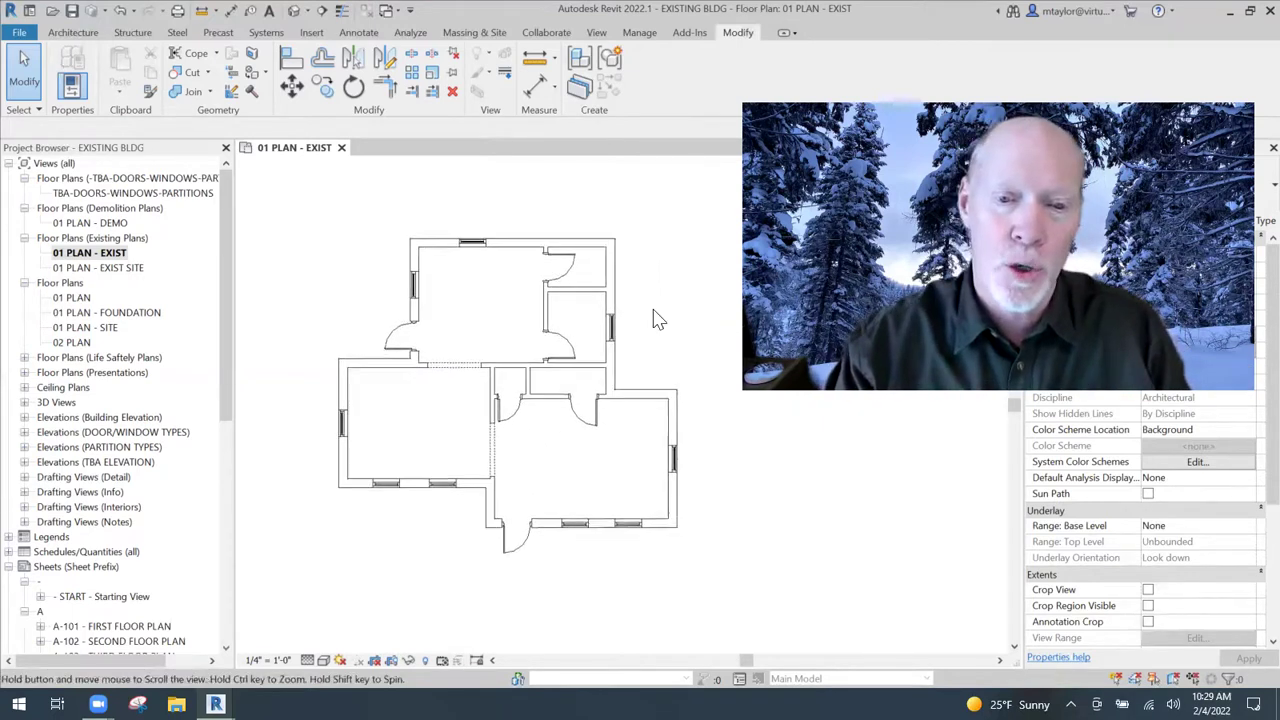
{"action": "left_click_drag", "start_coordinate": [420, 549], "coordinate": [330, 605]}
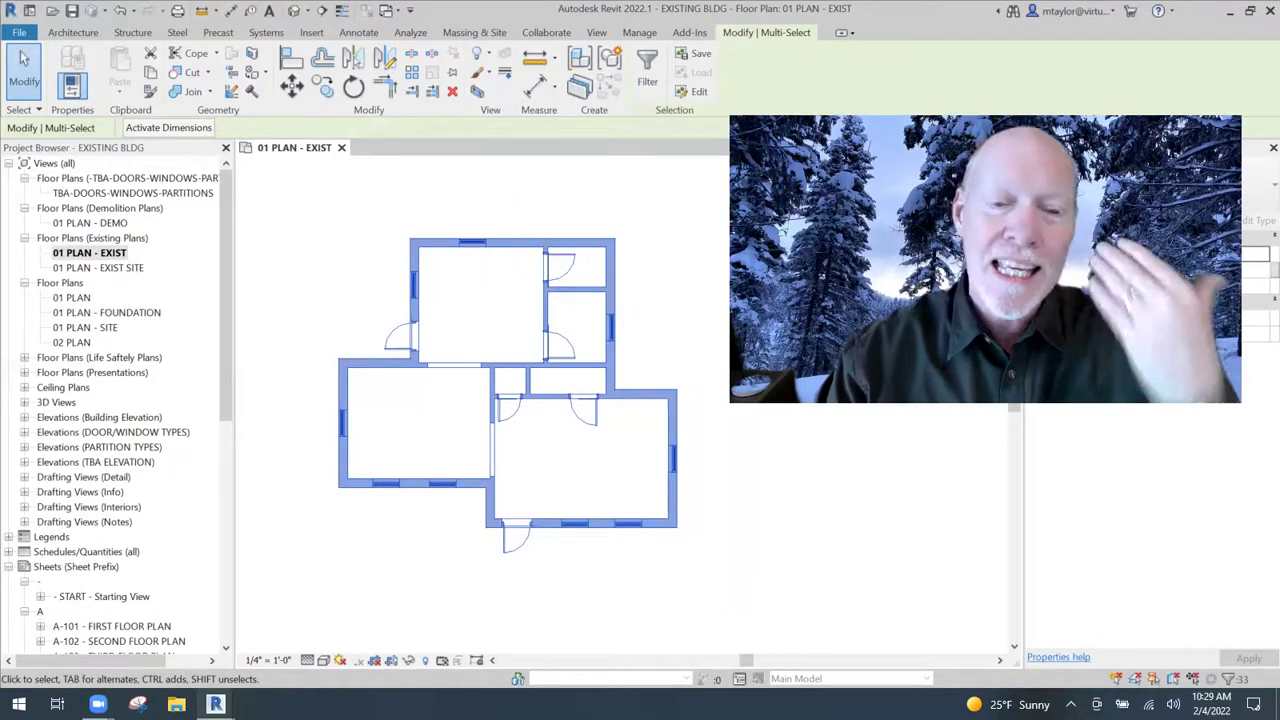
{"action": "left_click", "coordinate": [680, 258]}
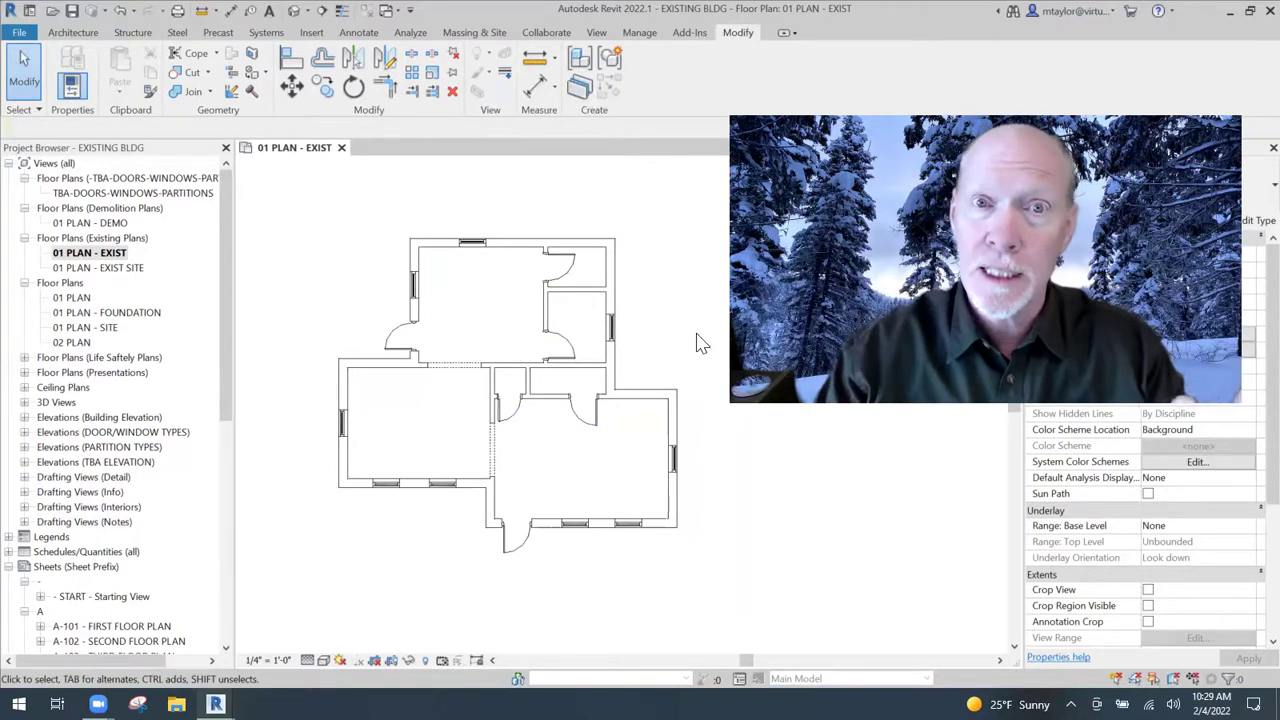
{"action": "scroll", "coordinate": [1187, 582], "scroll_direction": "down", "scroll_amount": 5}
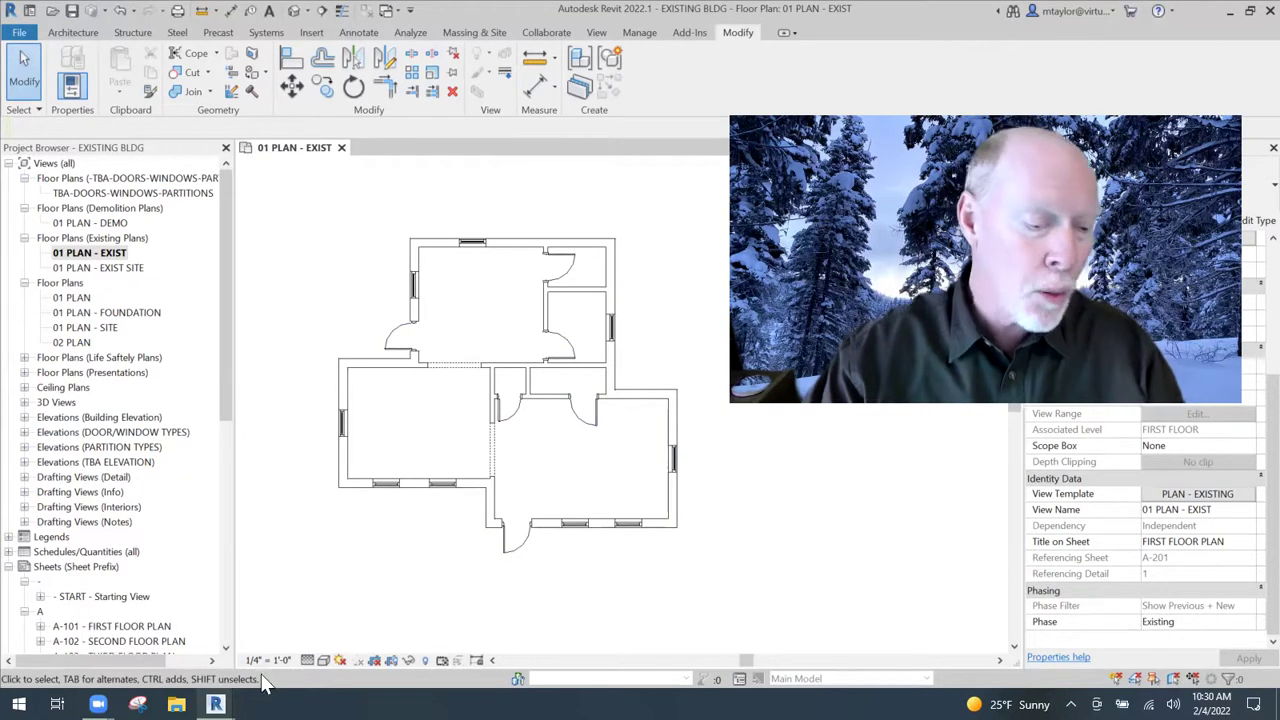
Switch to the ADDITION project and link EXISTING BLDG.rvt into it with Auto - Internal Origin to Internal Origin positioning
{"action": "mouse_move", "coordinate": [215, 704]}
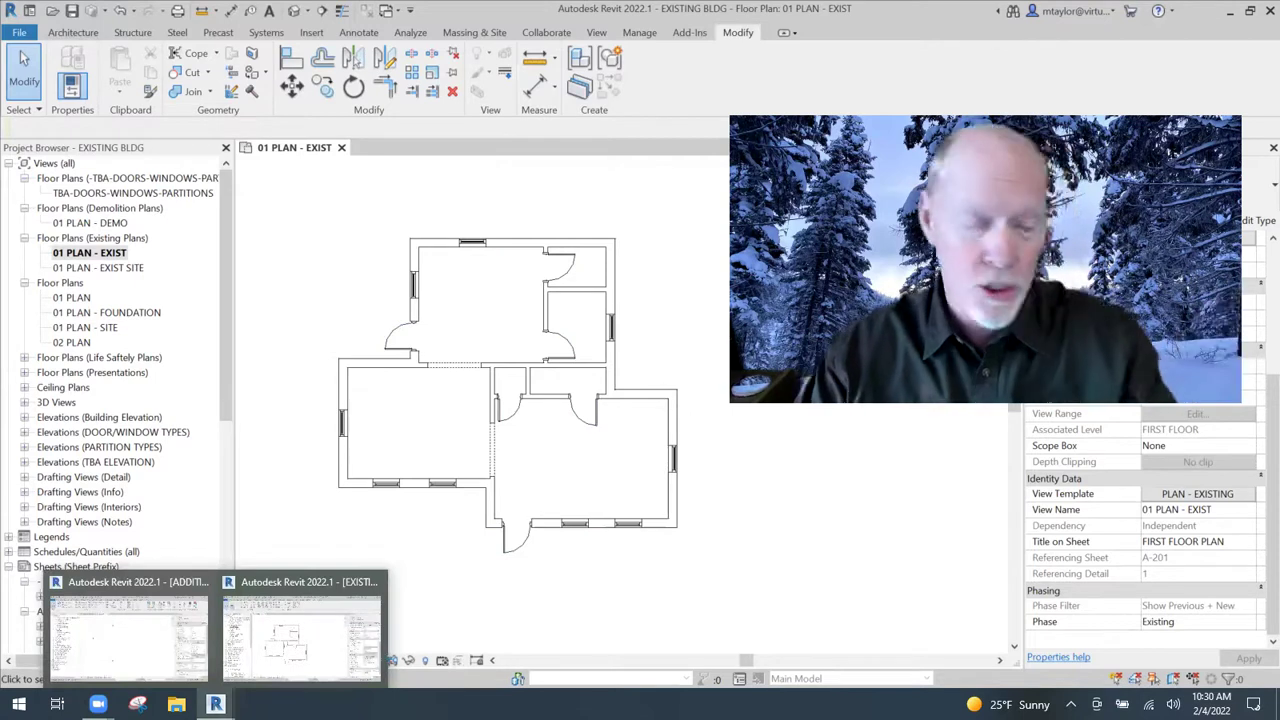
{"action": "left_click", "coordinate": [183, 662]}
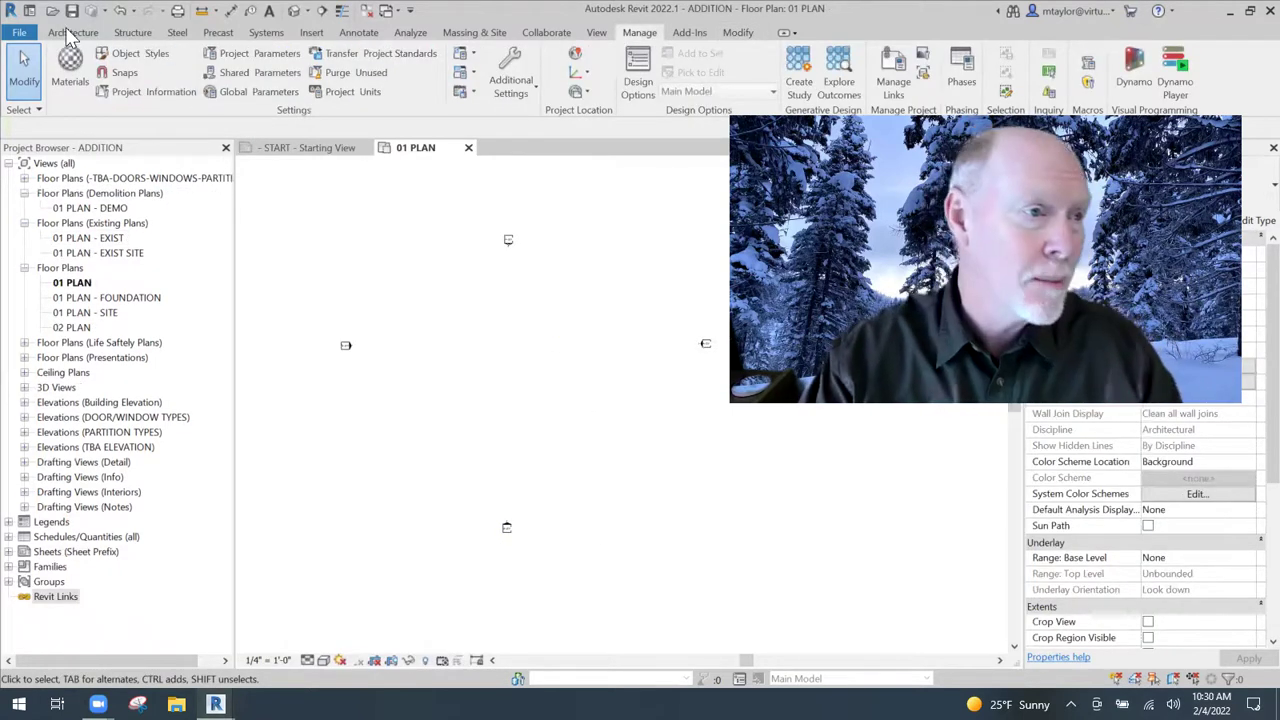
{"action": "left_click", "coordinate": [22, 33]}
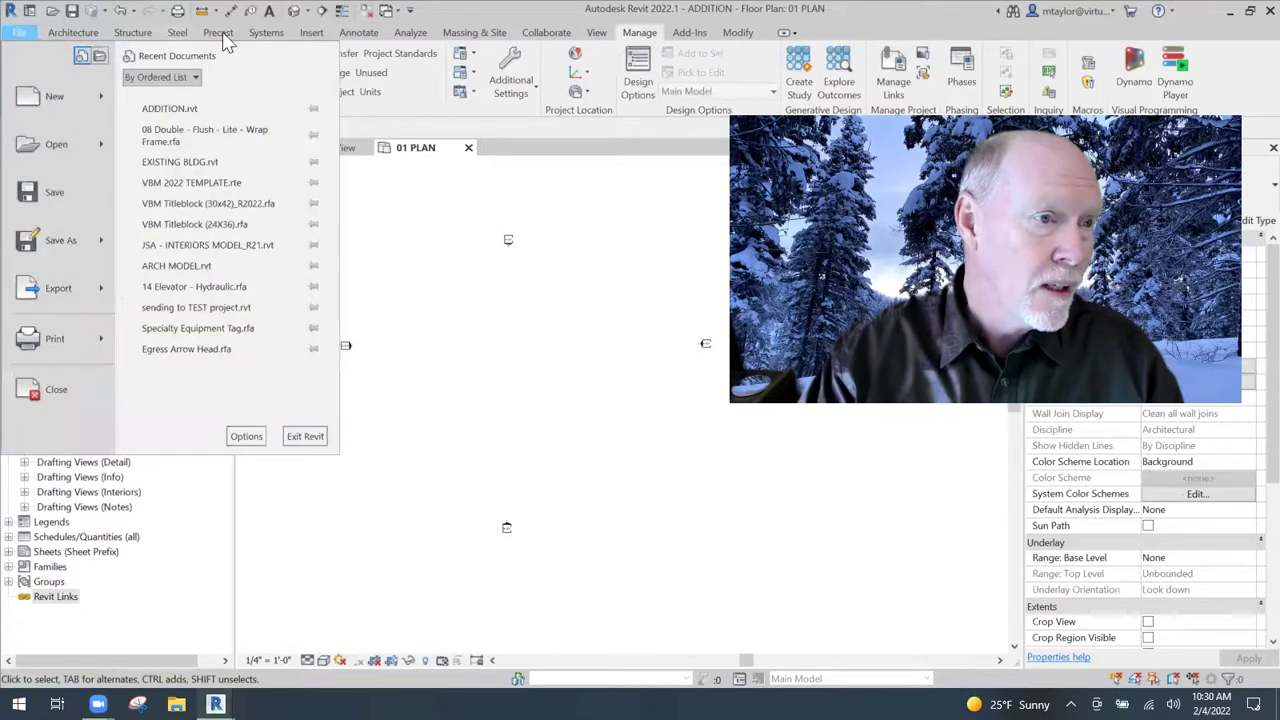
{"action": "left_click", "coordinate": [417, 182]}
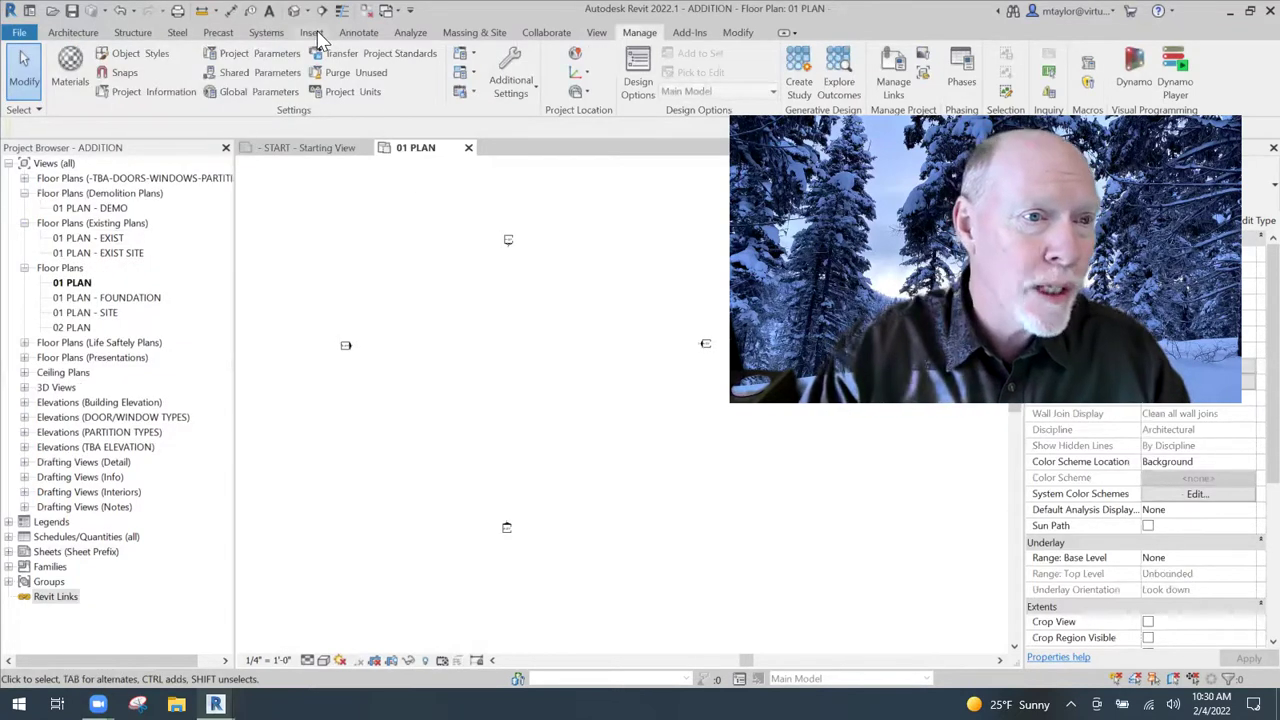
{"action": "left_click", "coordinate": [312, 33]}
{"action": "left_click", "coordinate": [64, 70]}
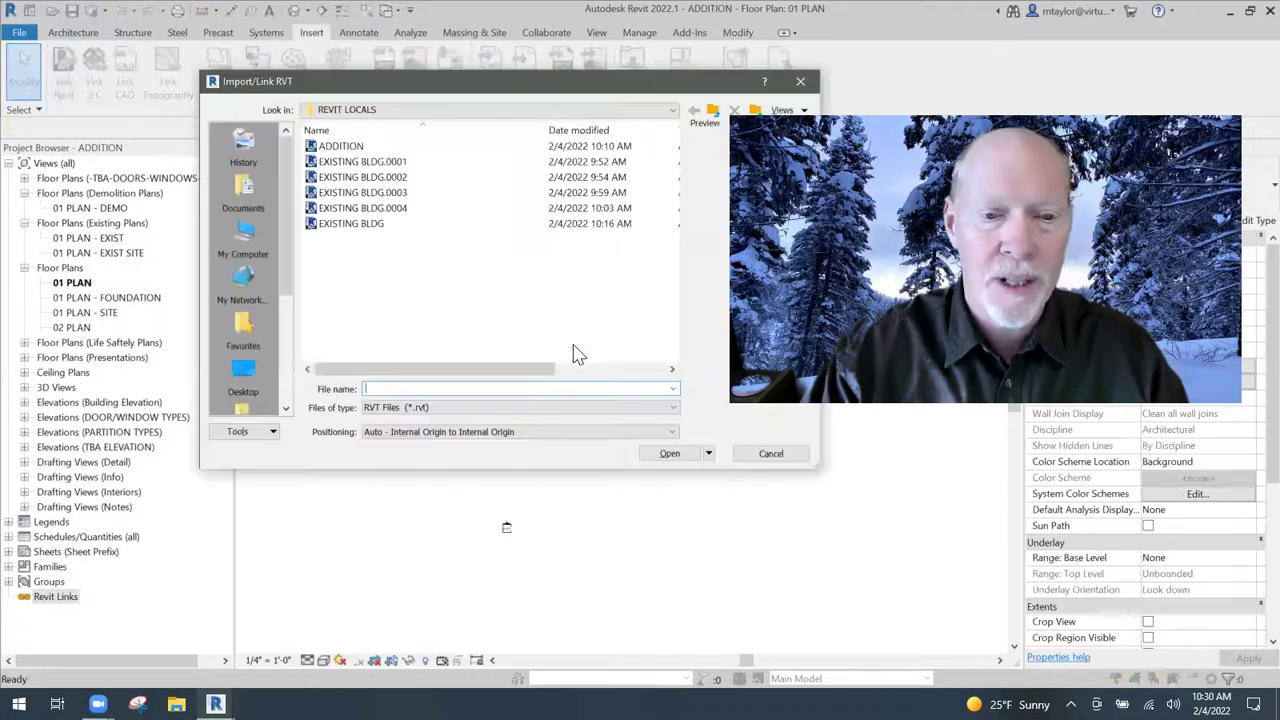
{"action": "left_click", "coordinate": [362, 226]}
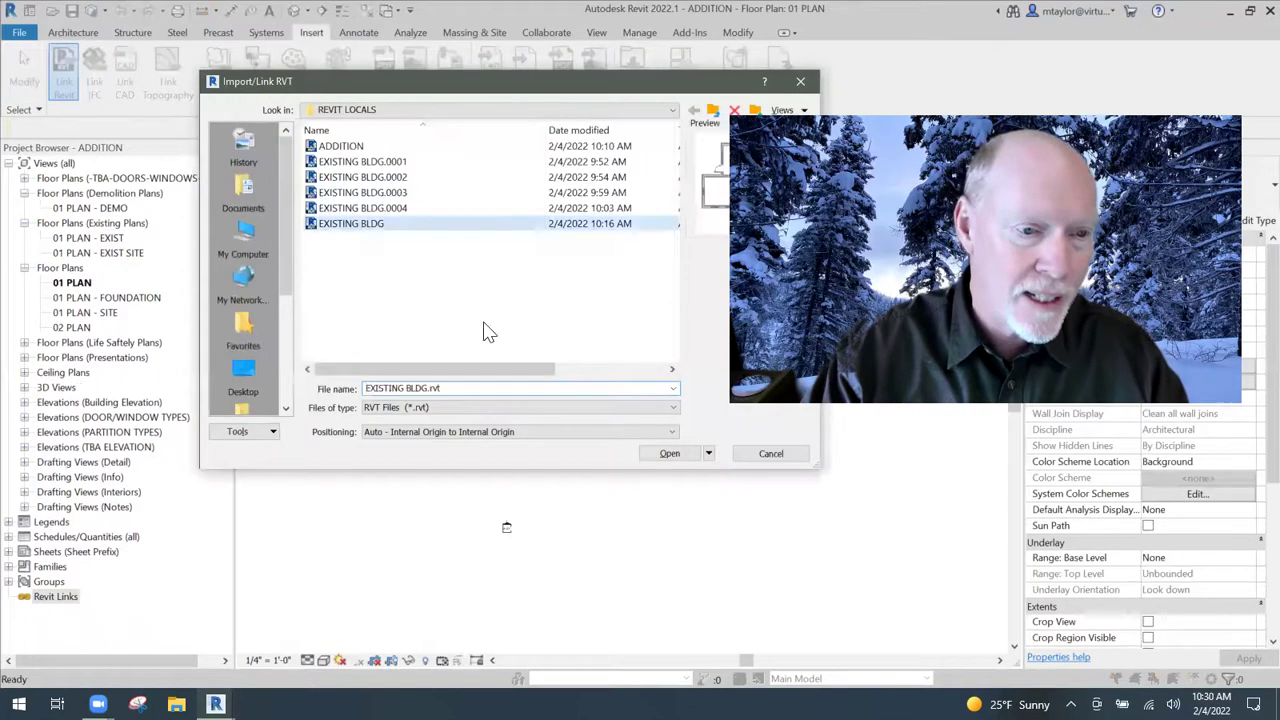
{"action": "left_click", "coordinate": [667, 454]}
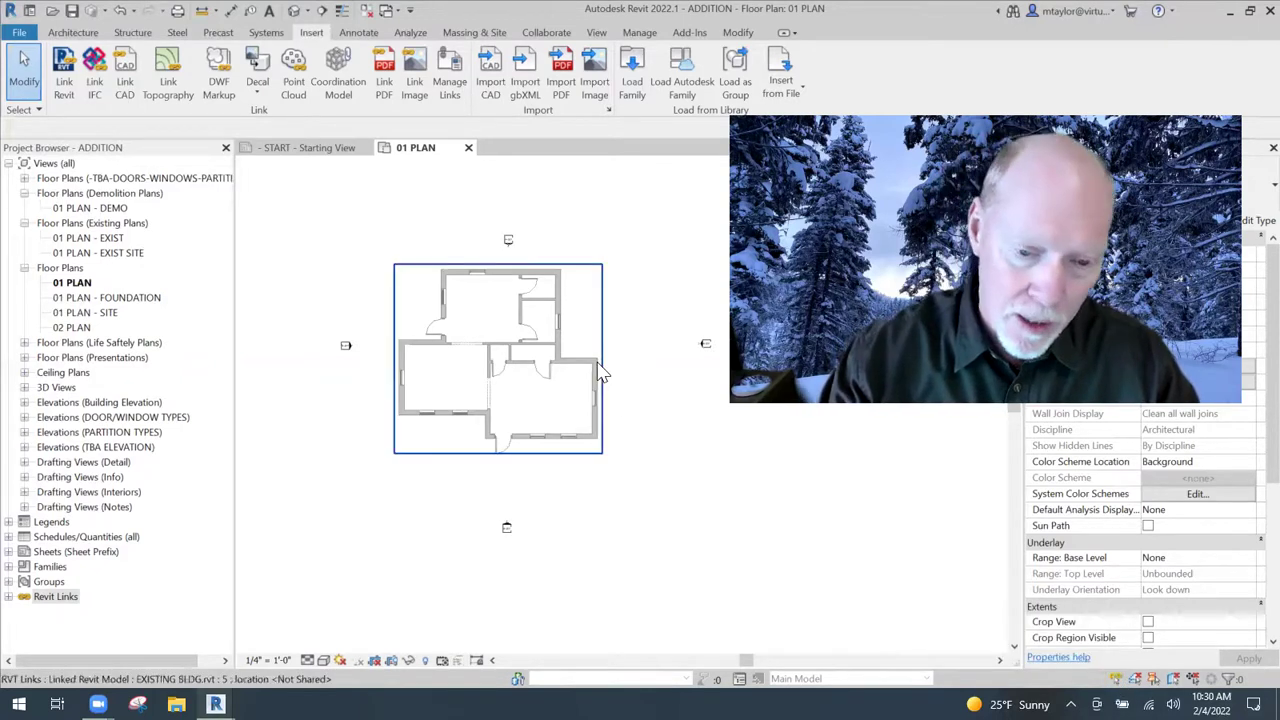
Examine the linked existing building in the 01 PLAN view, including how it selects and how its walls display
{"action": "left_click", "coordinate": [672, 303]}
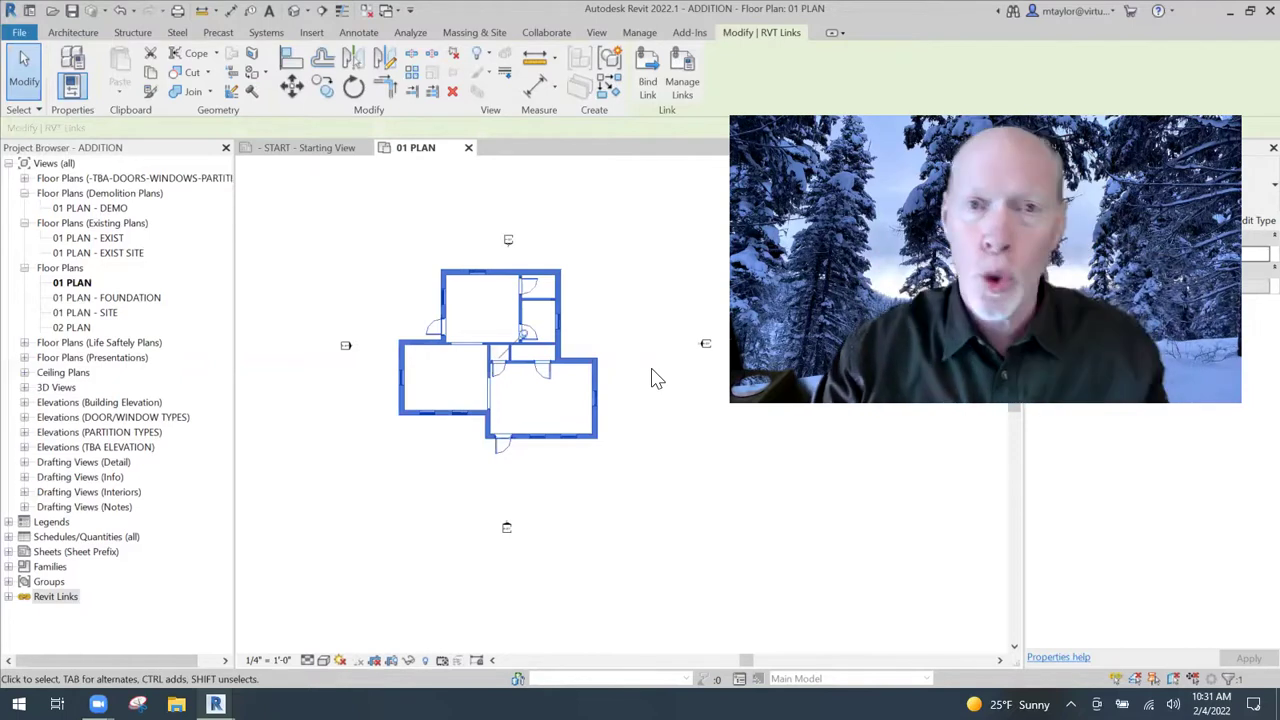
{"action": "left_click", "coordinate": [677, 449]}
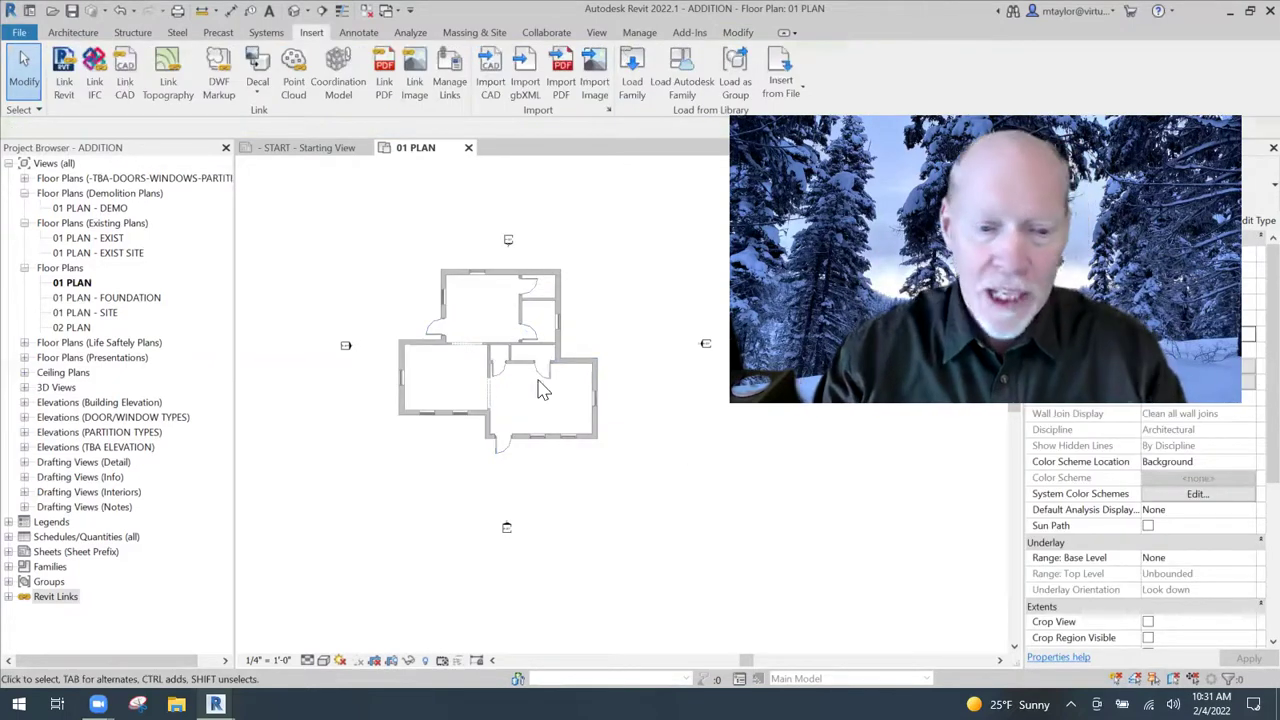
{"action": "scroll", "coordinate": [540, 390], "scroll_direction": "up", "scroll_amount": 2}
{"action": "middle_click_drag", "start_coordinate": [543, 406], "coordinate": [507, 363]}
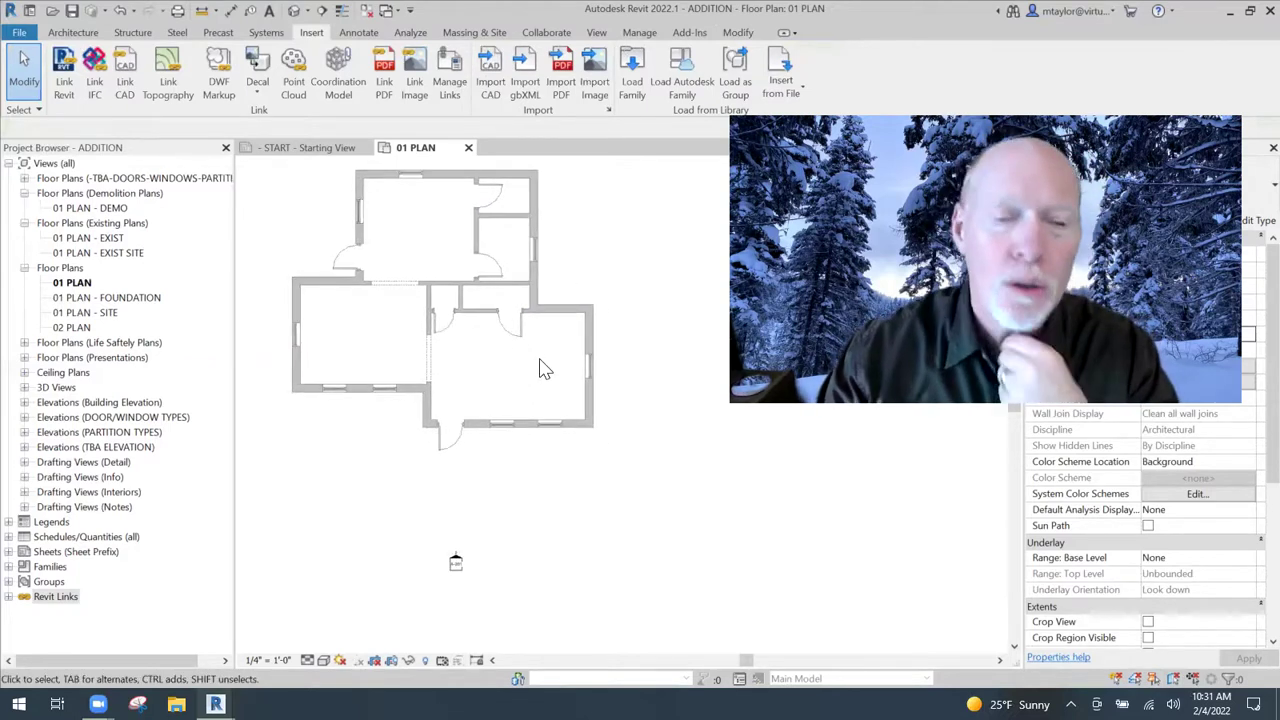
{"action": "middle_click_drag", "start_coordinate": [543, 383], "coordinate": [518, 373]}
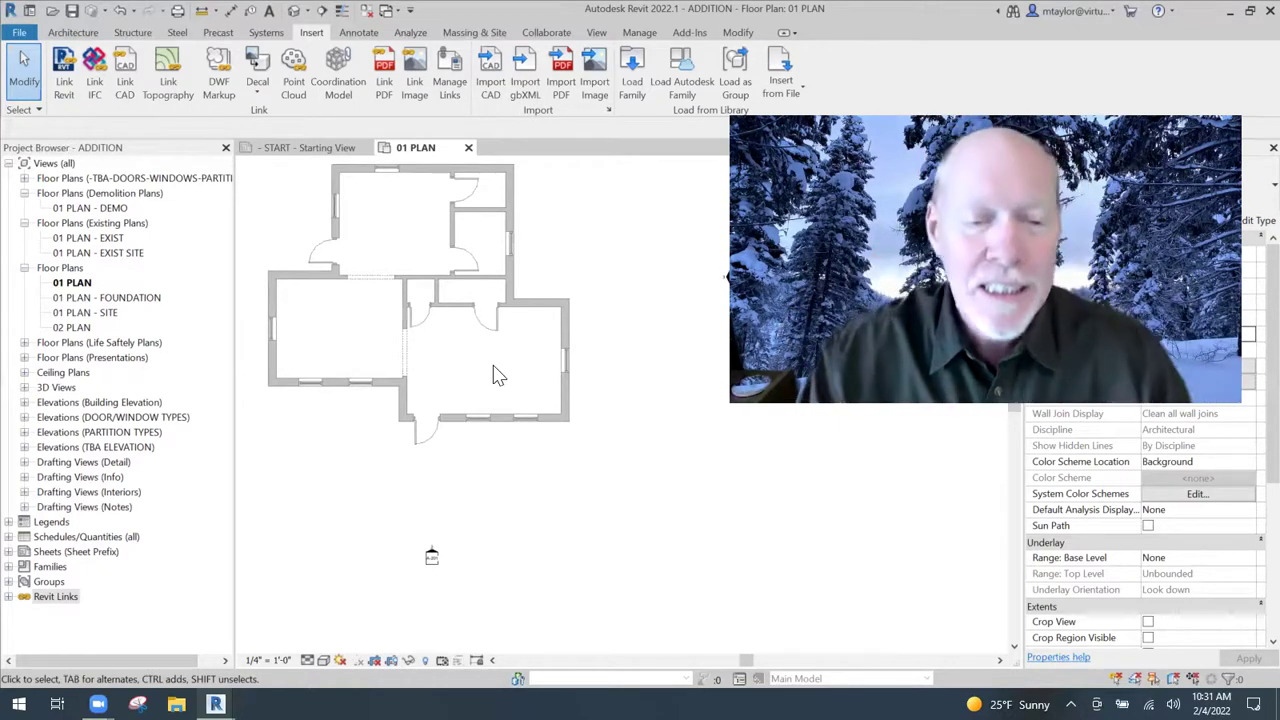
{"action": "scroll", "coordinate": [604, 362], "scroll_direction": "up", "scroll_amount": 3}
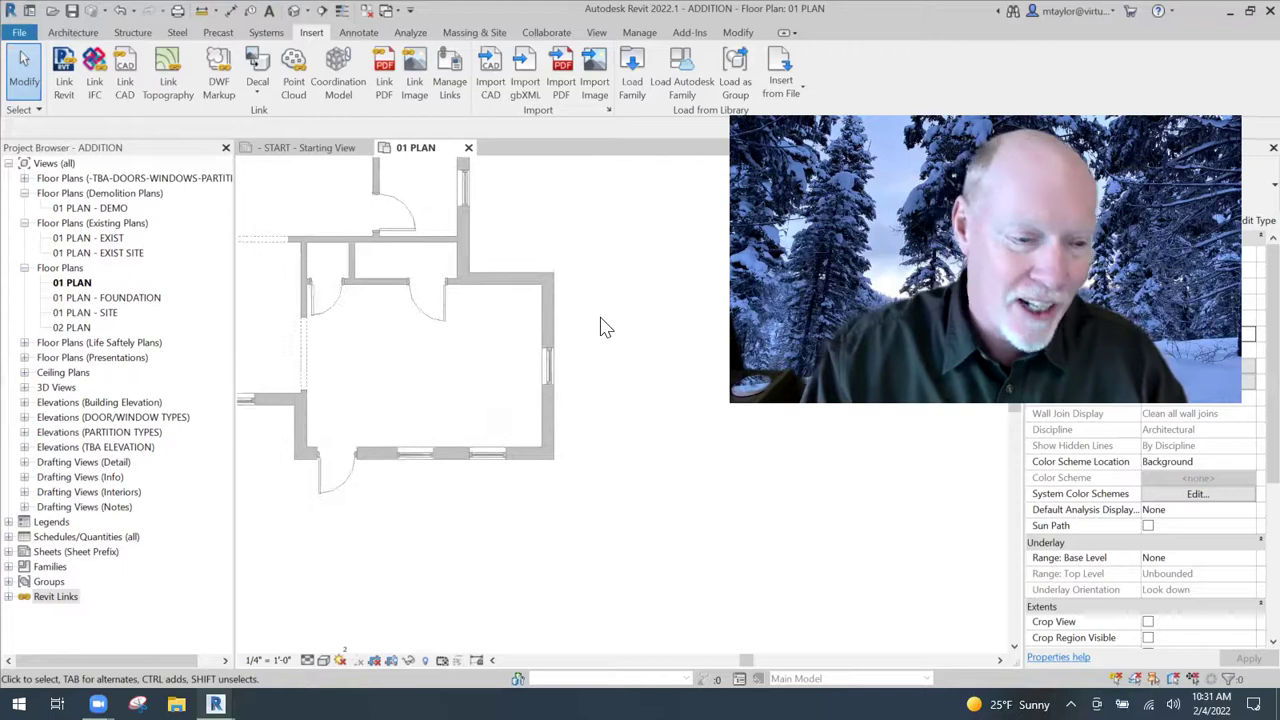
{"action": "scroll", "coordinate": [623, 331], "scroll_direction": "down", "scroll_amount": 2}
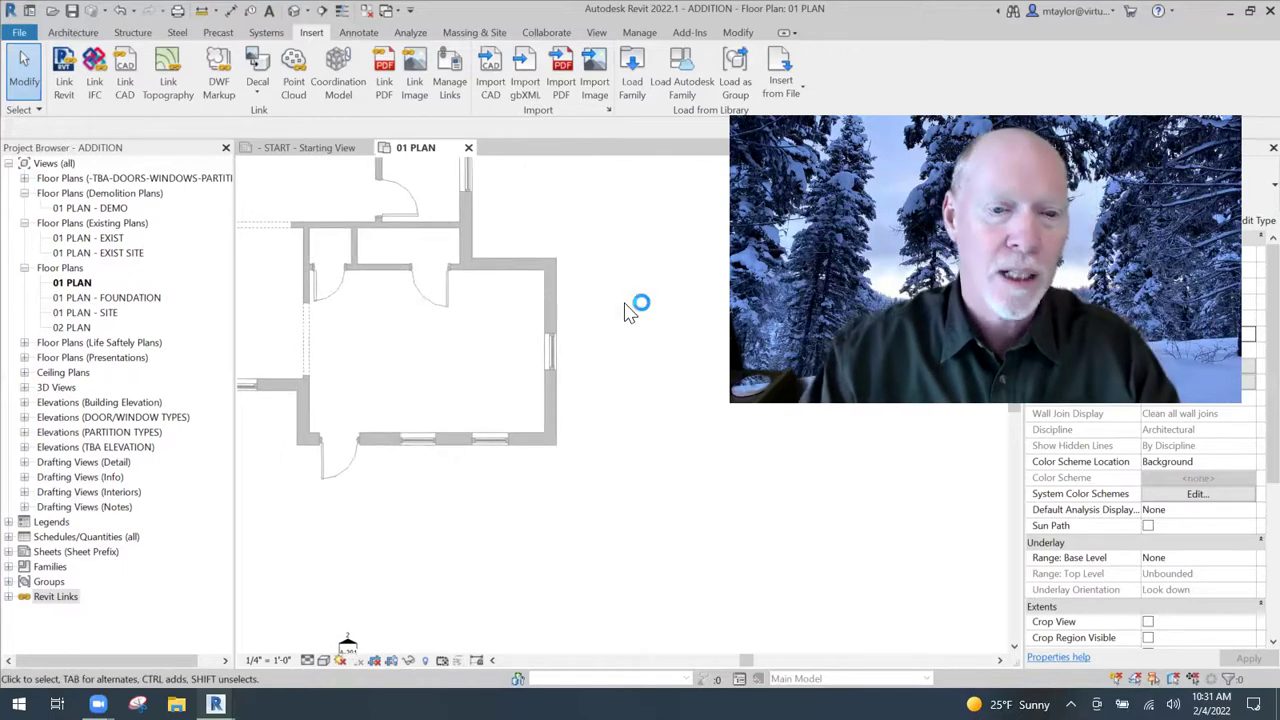
{"action": "scroll", "coordinate": [604, 313], "scroll_direction": "up", "scroll_amount": 2}
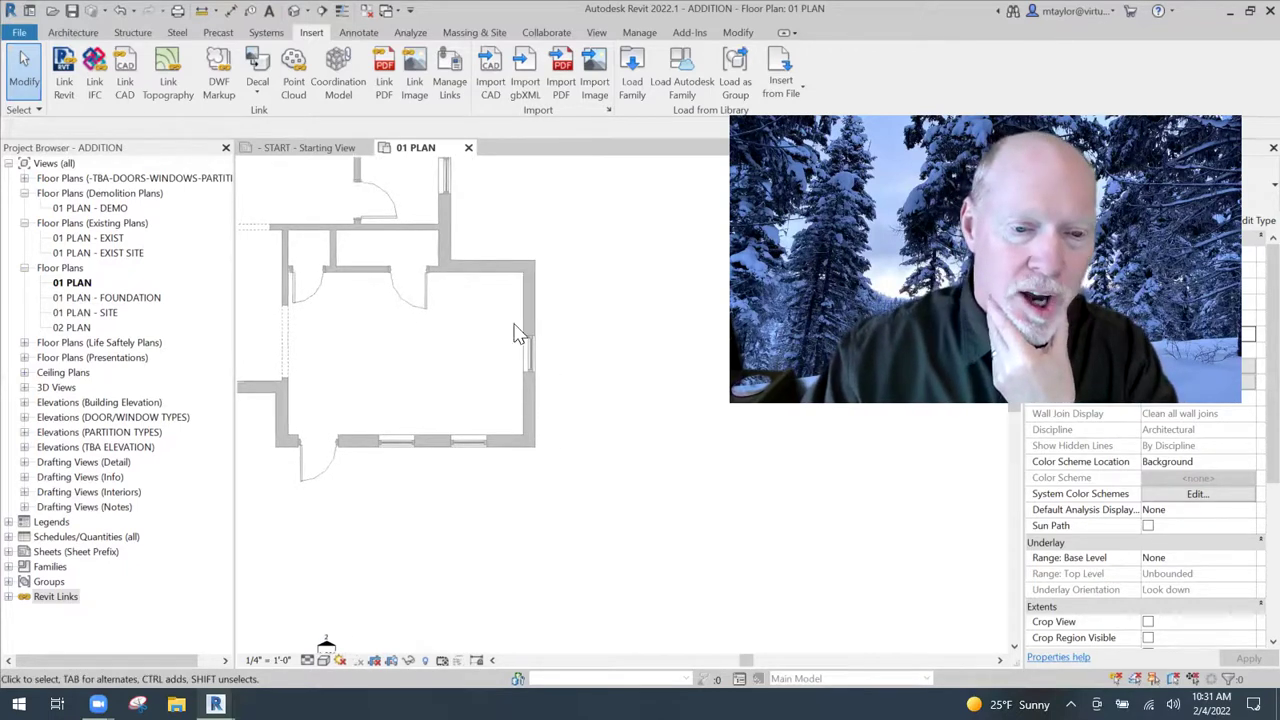
{"action": "scroll", "coordinate": [470, 405], "scroll_direction": "down", "scroll_amount": 3}
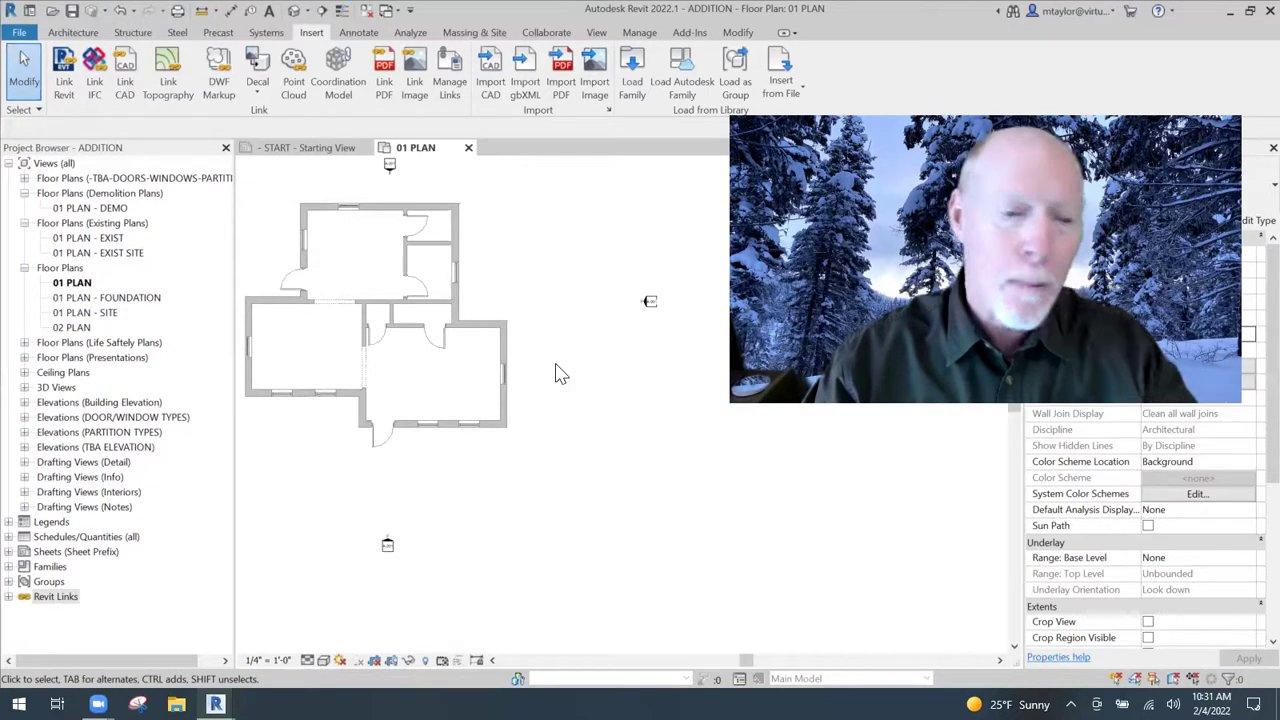
Draw chained Exterior - W6 - Brick walls from the southeast room's upper-right outer corner: 15'-0" east, 23'-6" south, and west to below the entrance door
{"action": "scroll", "coordinate": [451, 382], "scroll_direction": "up", "scroll_amount": 2}
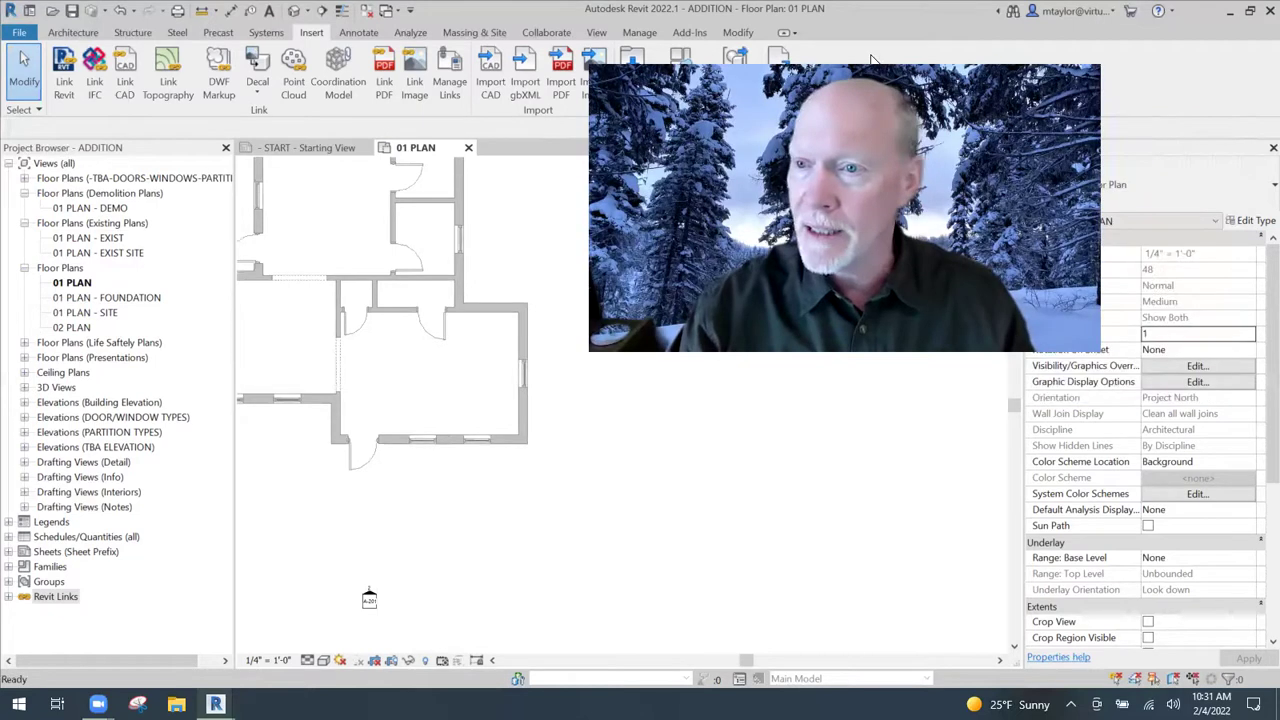
{"action": "key", "text": "w"}
{"action": "key", "text": "a"}
{"action": "left_click", "coordinate": [1150, 185]}
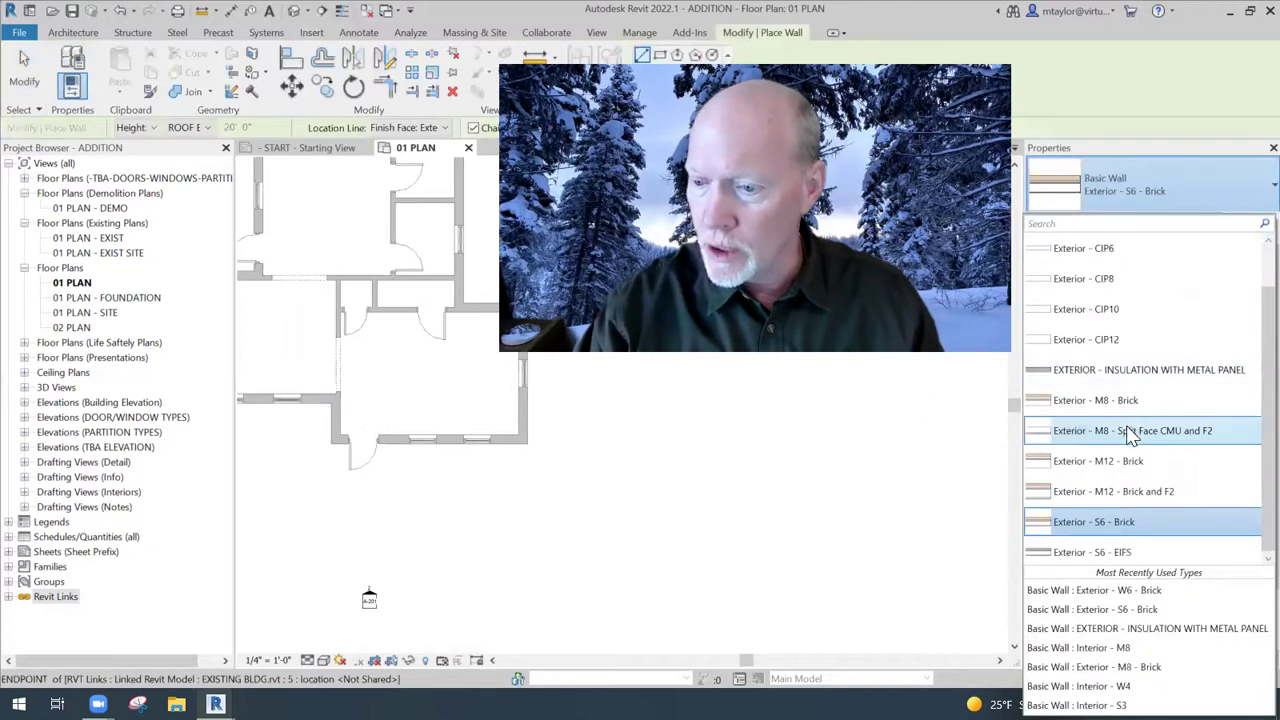
{"action": "left_click", "coordinate": [1086, 223]}
{"action": "type", "text": "w6"}
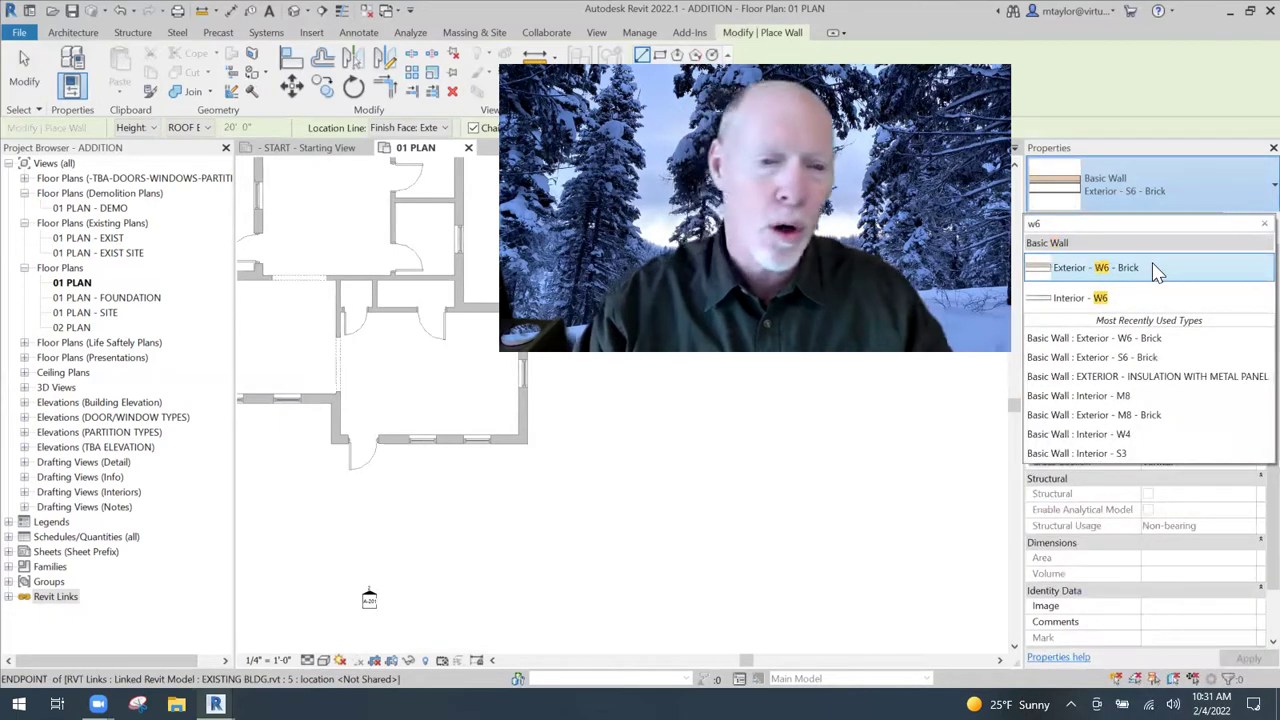
{"action": "left_click", "coordinate": [1141, 269]}
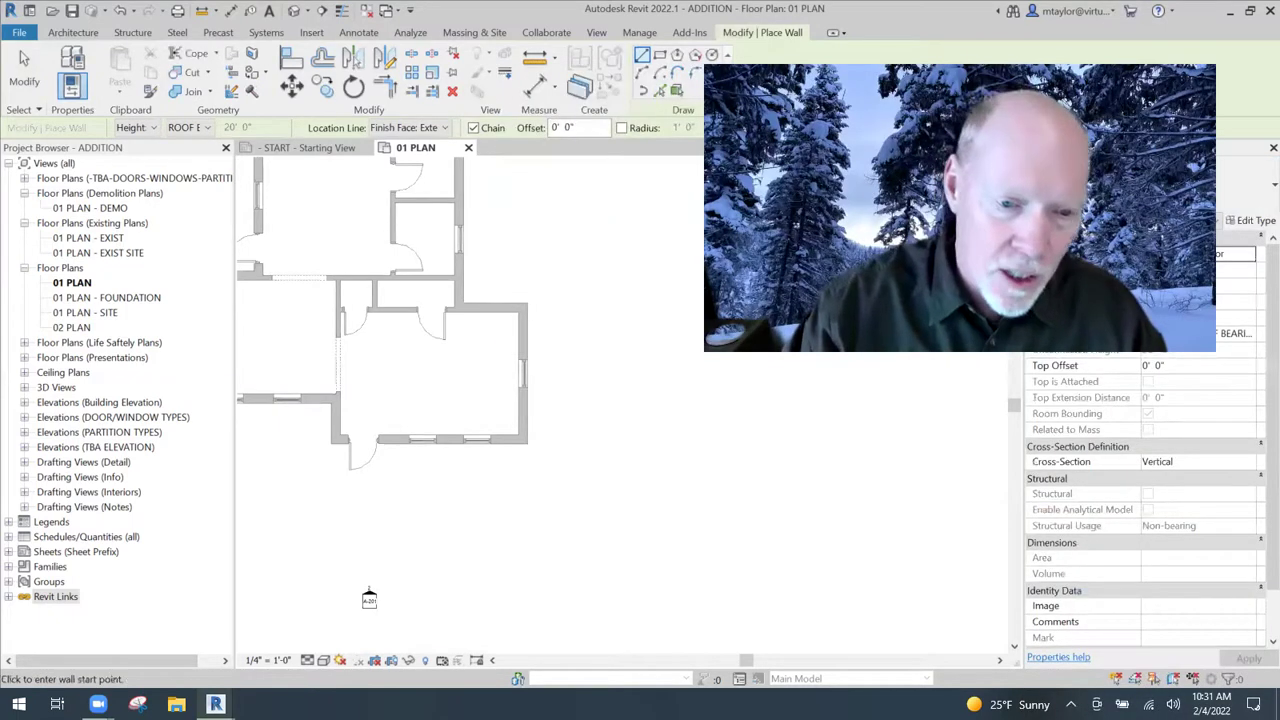
{"action": "left_click", "coordinate": [528, 306]}
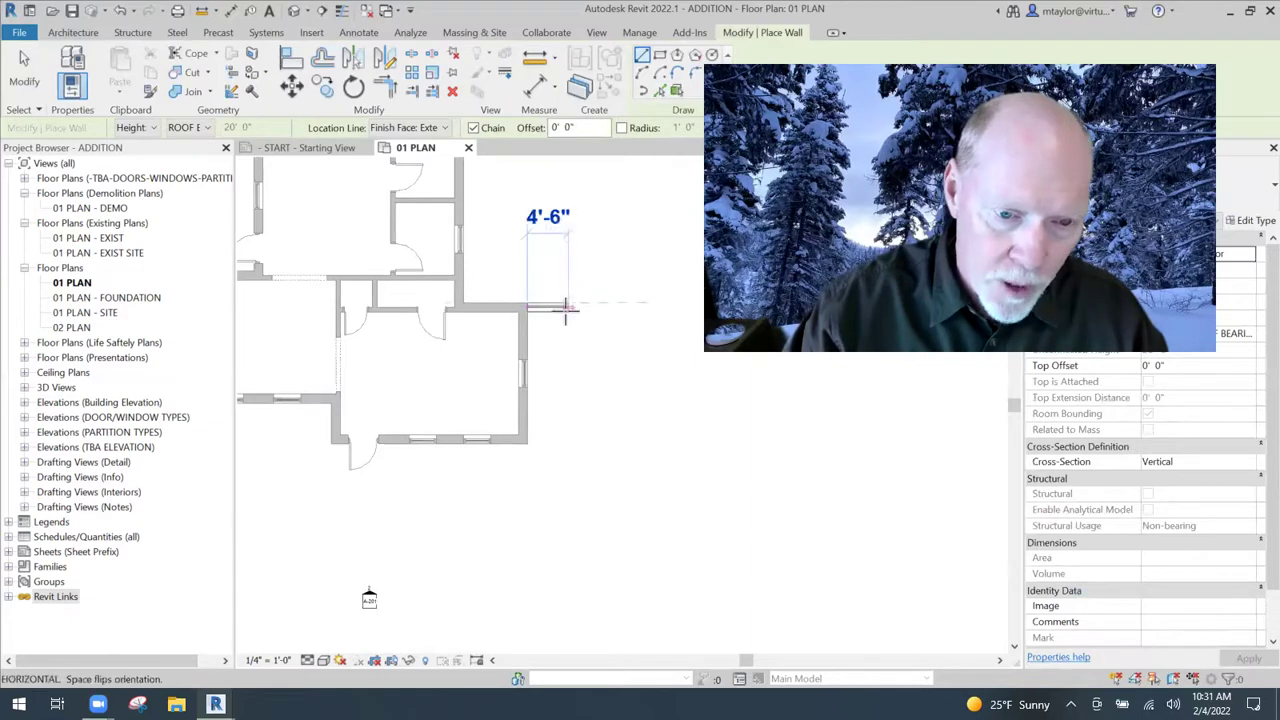
{"action": "left_click", "coordinate": [663, 306]}
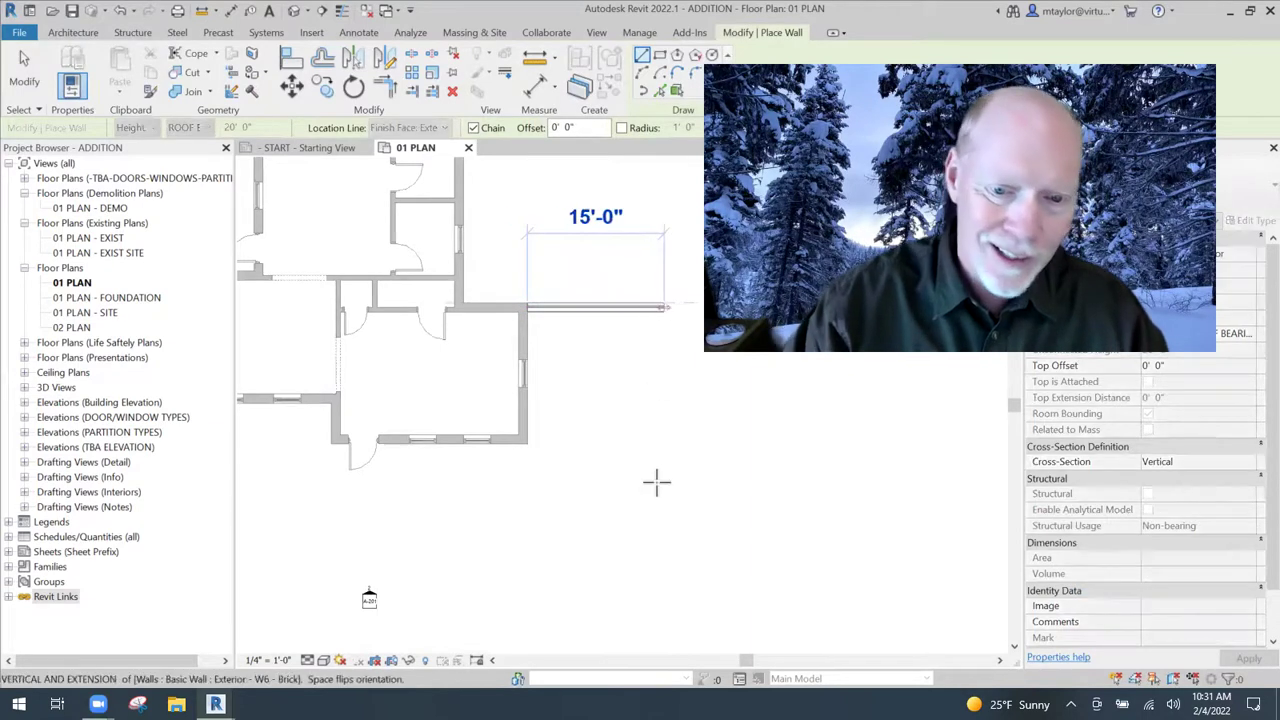
{"action": "left_click", "coordinate": [657, 516]}
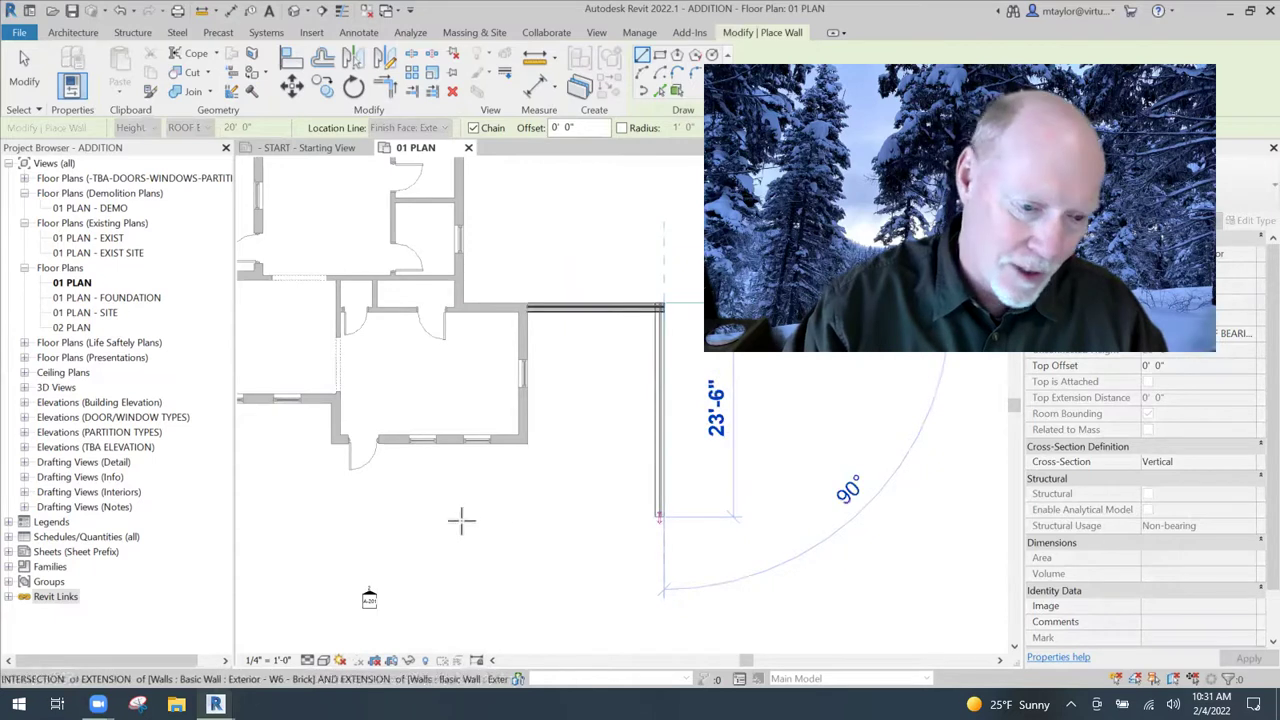
{"action": "left_click", "coordinate": [372, 516]}
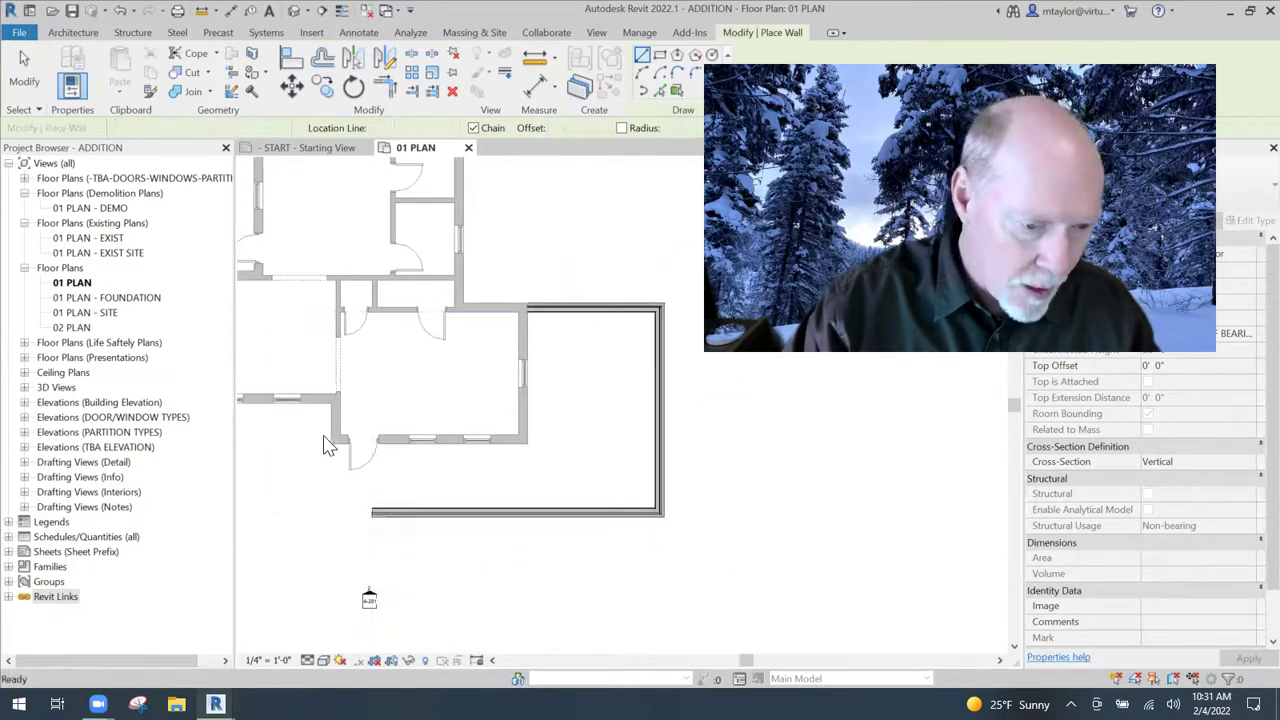
Draw a short brick wall south from the existing corner beside the entrance door and trim it to a corner with the addition's south wall
{"action": "scroll", "coordinate": [323, 445], "scroll_direction": "up", "scroll_amount": 3}
{"action": "left_click", "coordinate": [343, 435]}
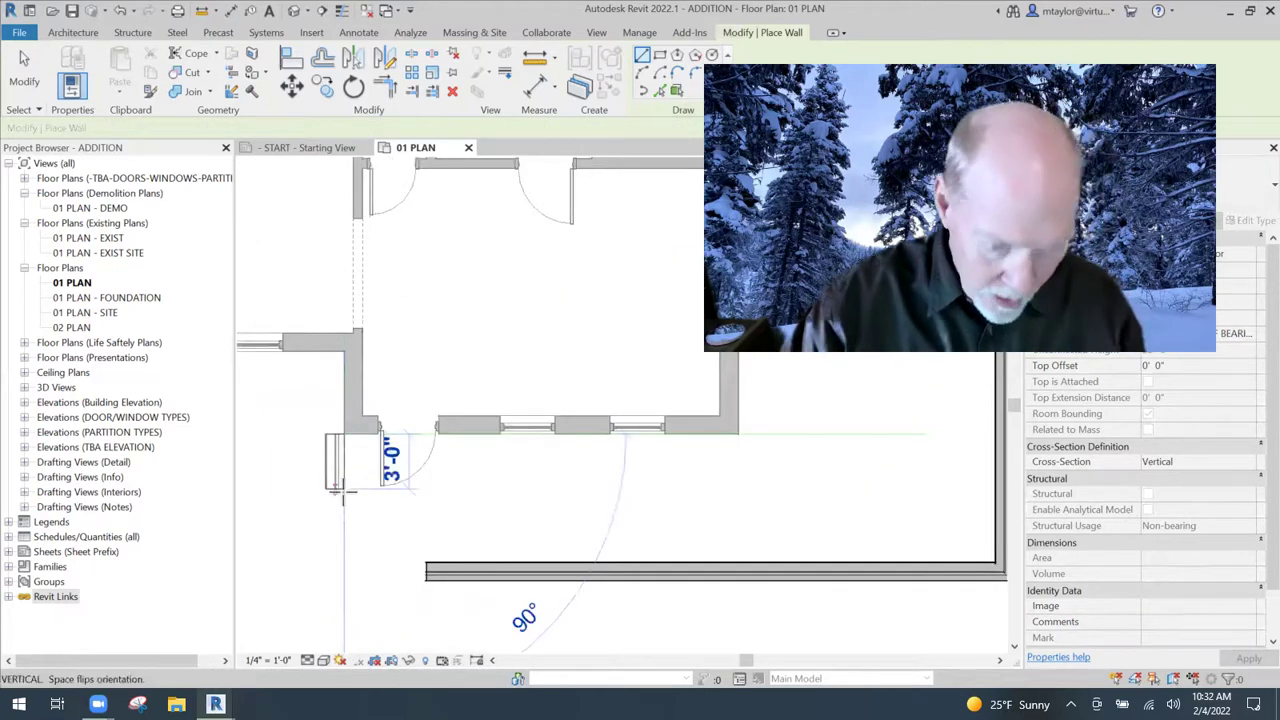
{"action": "left_click", "coordinate": [350, 535]}
{"action": "key", "text": "Escape"}
{"action": "key", "text": "Escape"}
{"action": "key", "text": "t"}
{"action": "key", "text": "r"}
{"action": "left_click", "coordinate": [354, 515]}
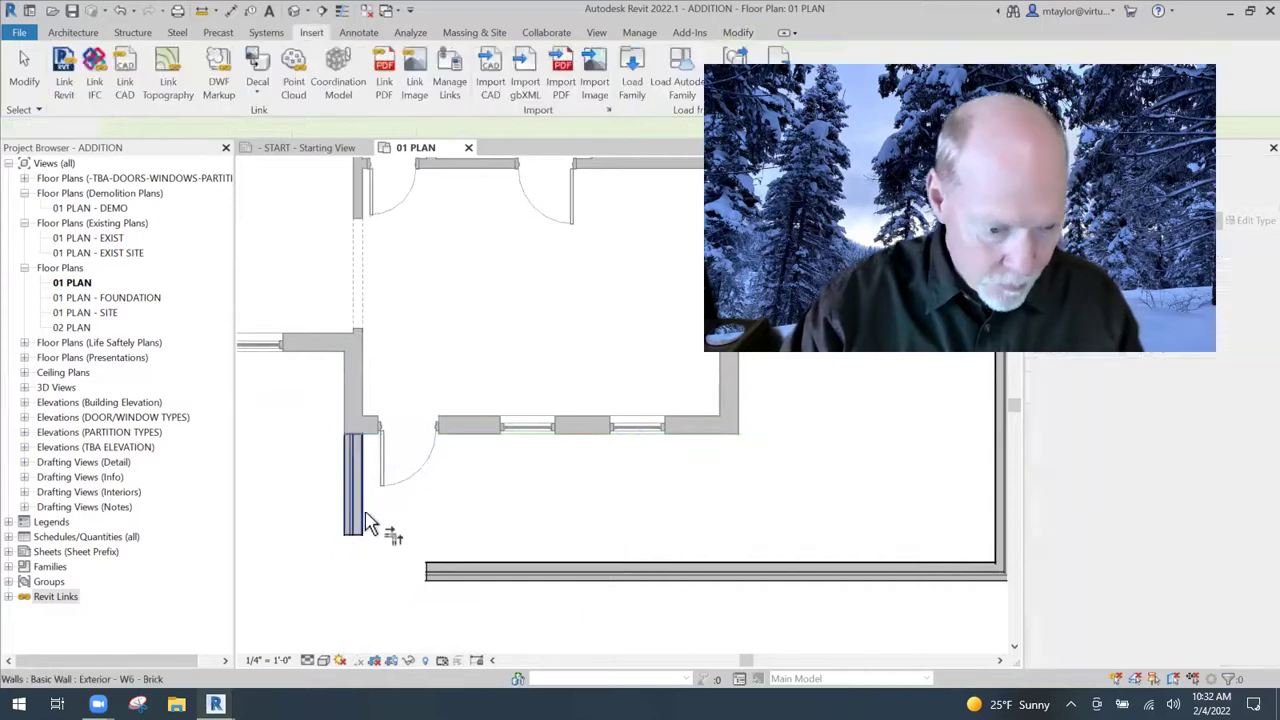
{"action": "left_click", "coordinate": [445, 578]}
{"action": "scroll", "coordinate": [537, 514], "scroll_direction": "down", "scroll_amount": 4}
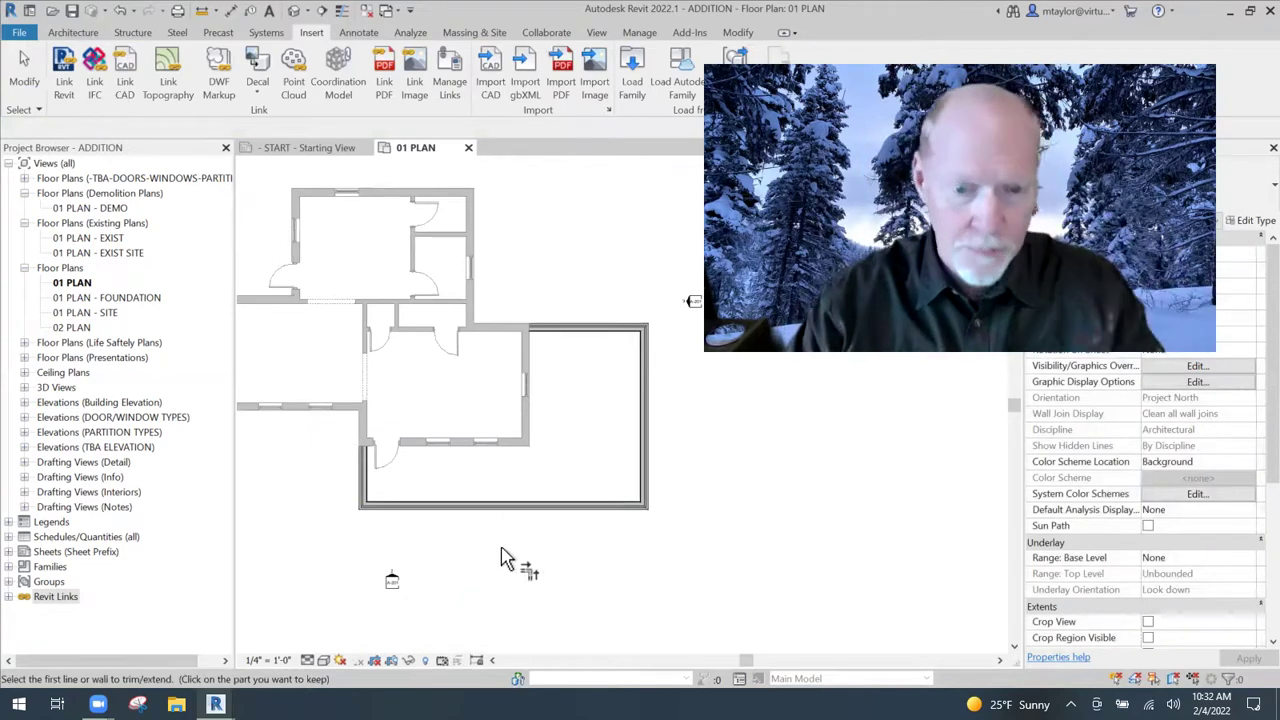
{"action": "scroll", "coordinate": [490, 545], "scroll_direction": "up", "scroll_amount": 2}
{"action": "key", "text": "Escape"}
Place a 08 Double - Flush - Lite - Wrap Frame 6'-0" x 7'-0" Full Lites door in the addition's south wall, swinging outward
{"action": "key", "text": "d"}
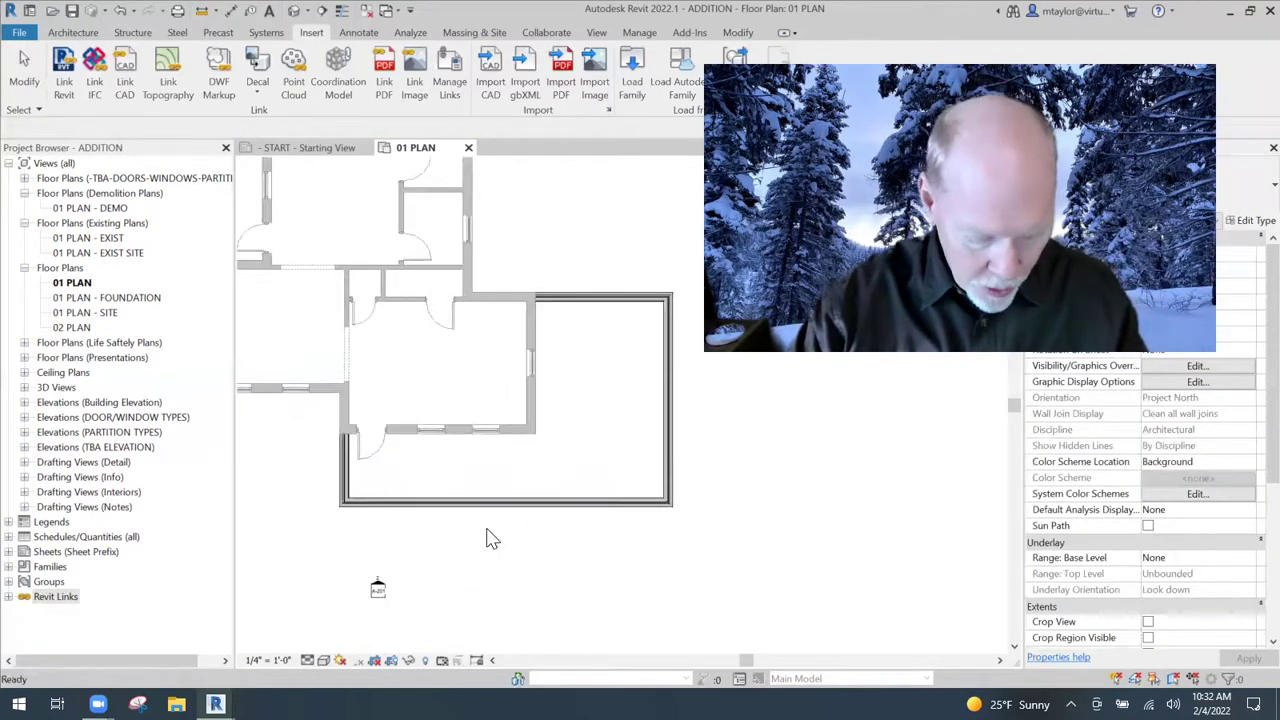
{"action": "key", "text": "r"}
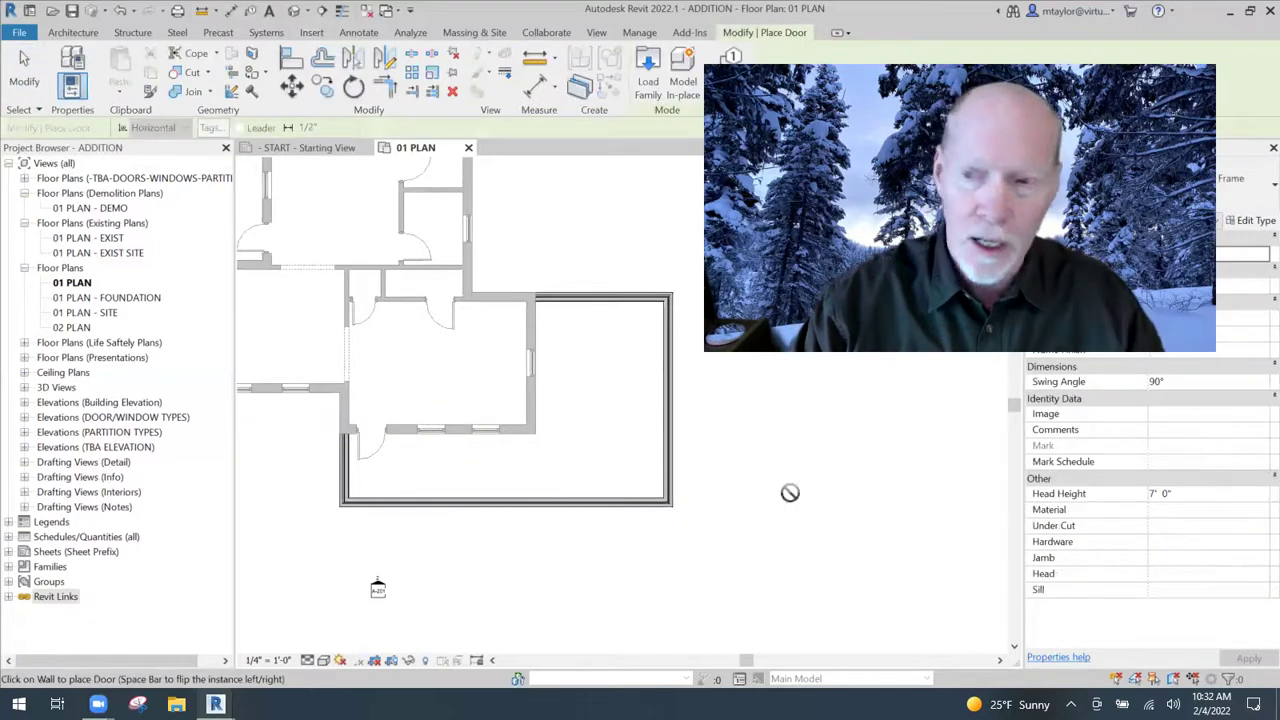
{"action": "left_click", "coordinate": [530, 532]}
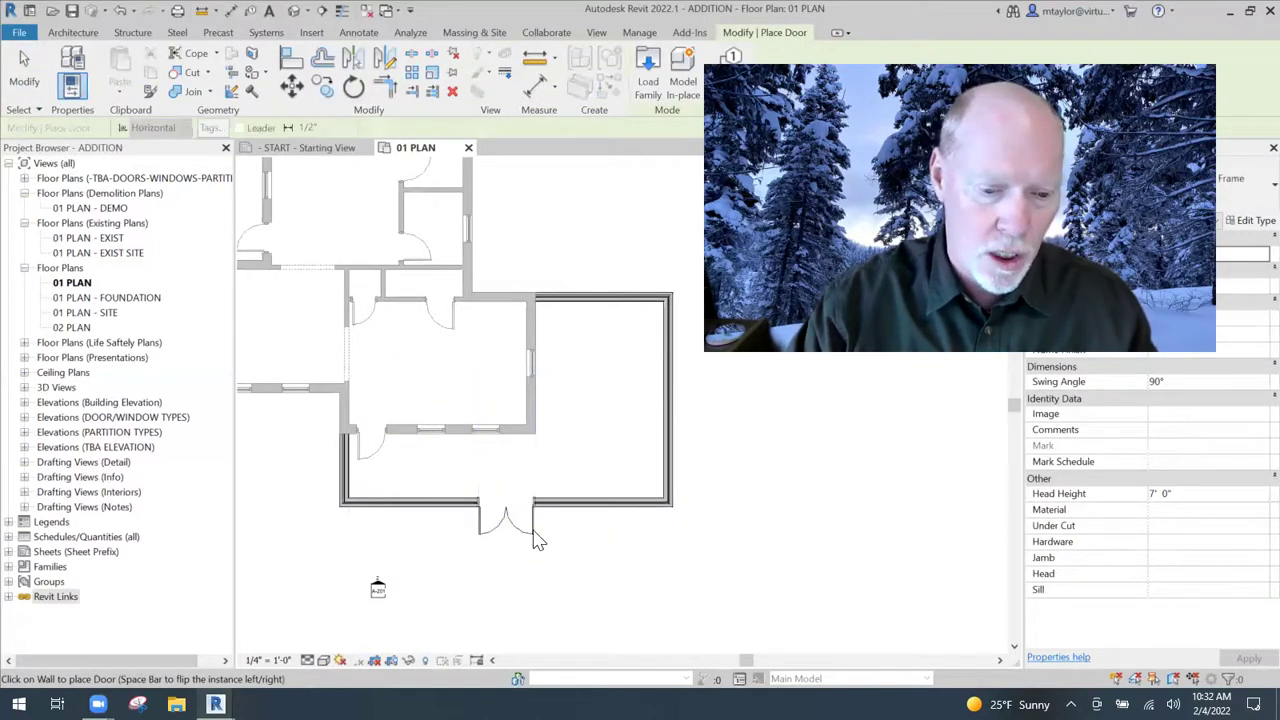
{"action": "key", "text": "Escape"}
{"action": "key", "text": "Escape"}
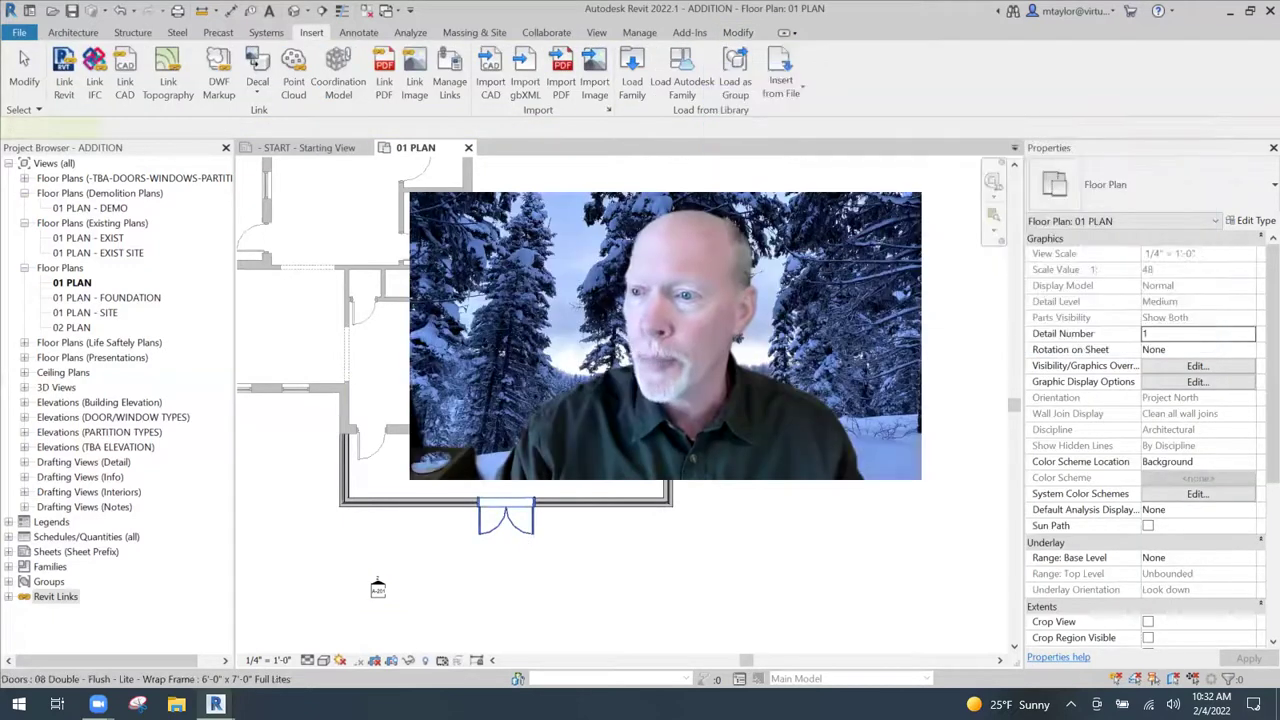
Search the door types available for the new double door for "dou", without changing its type
{"action": "key", "text": "ctrl+Left"}
{"action": "left_click", "coordinate": [1150, 183]}
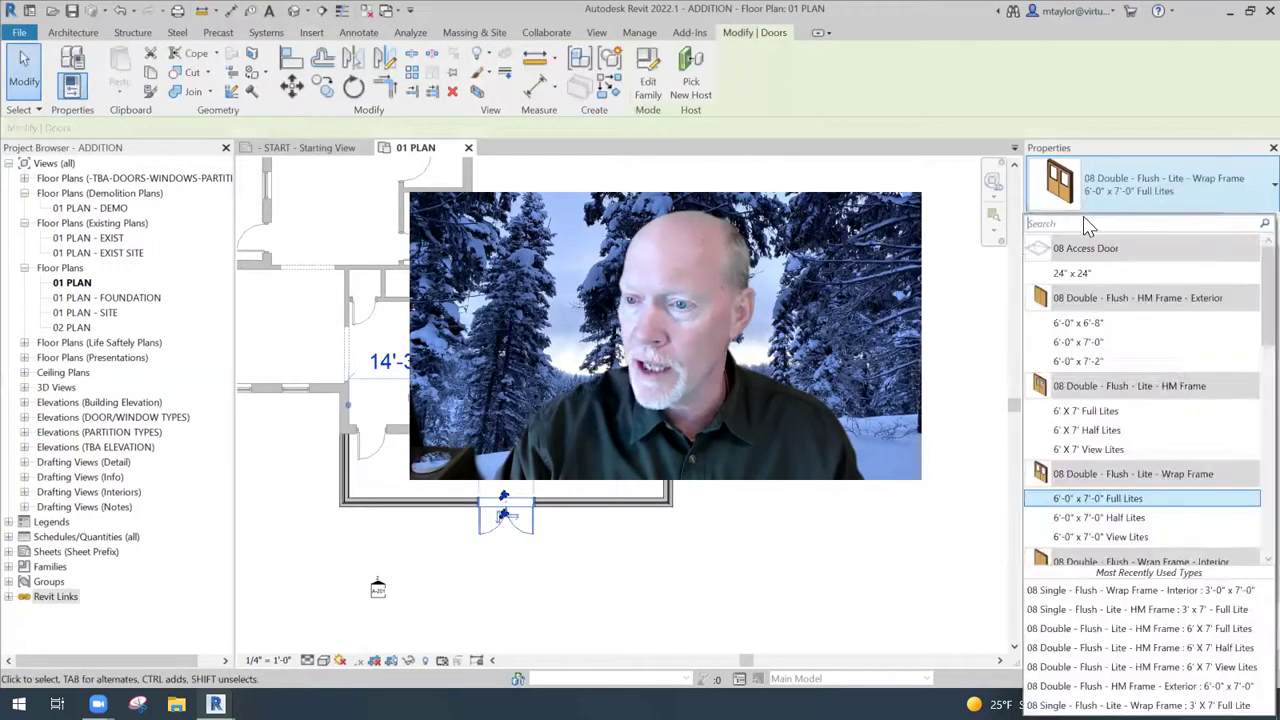
{"action": "type", "text": "dw"}
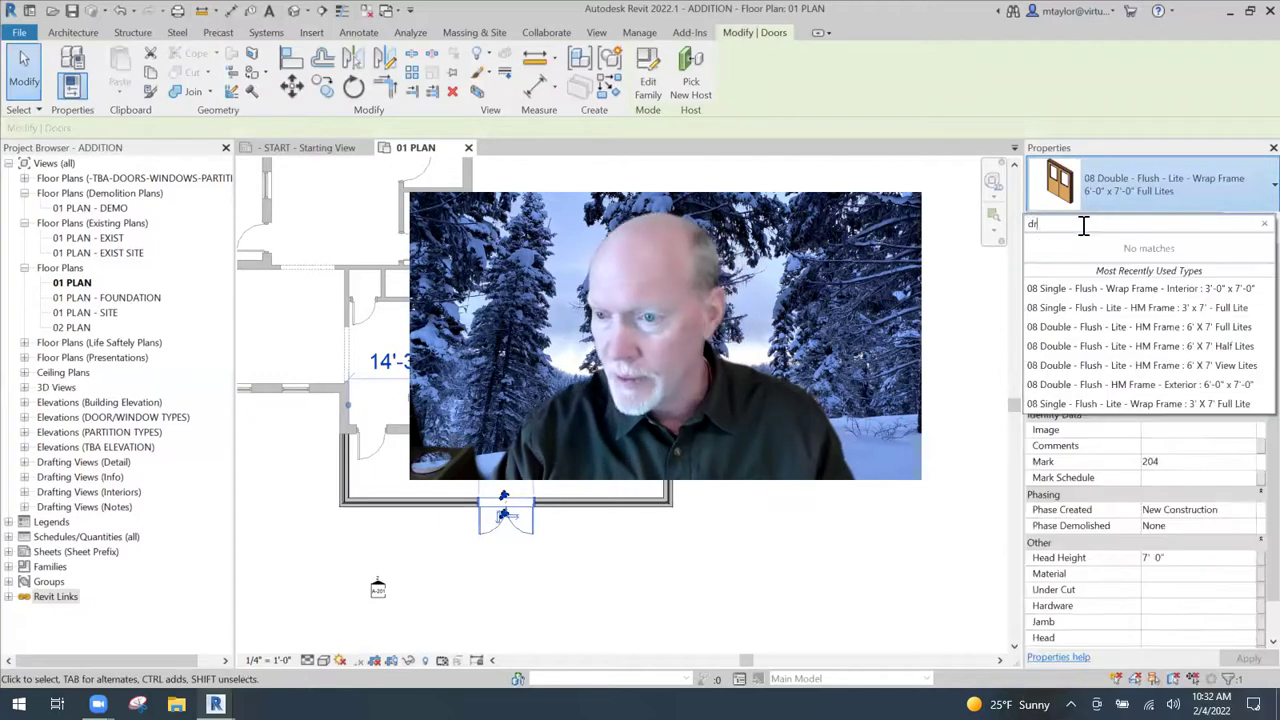
{"action": "key", "text": "BackSpace"}
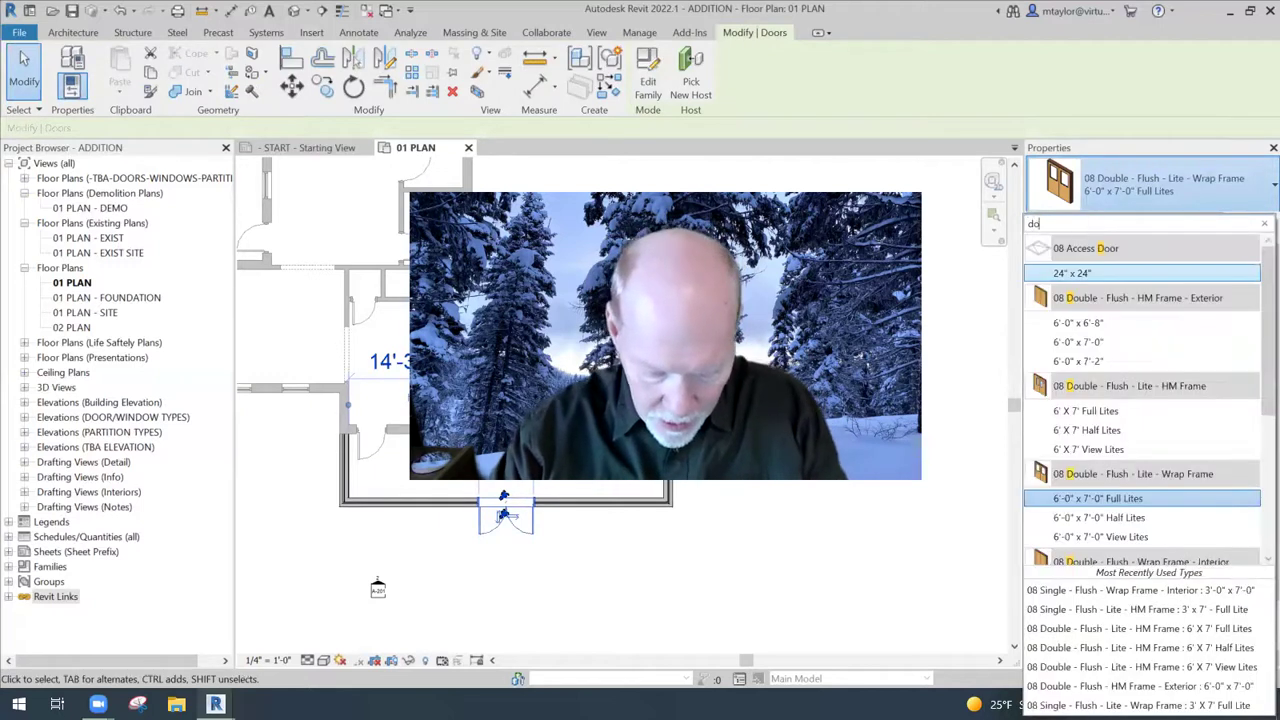
{"action": "type", "text": "ou"}
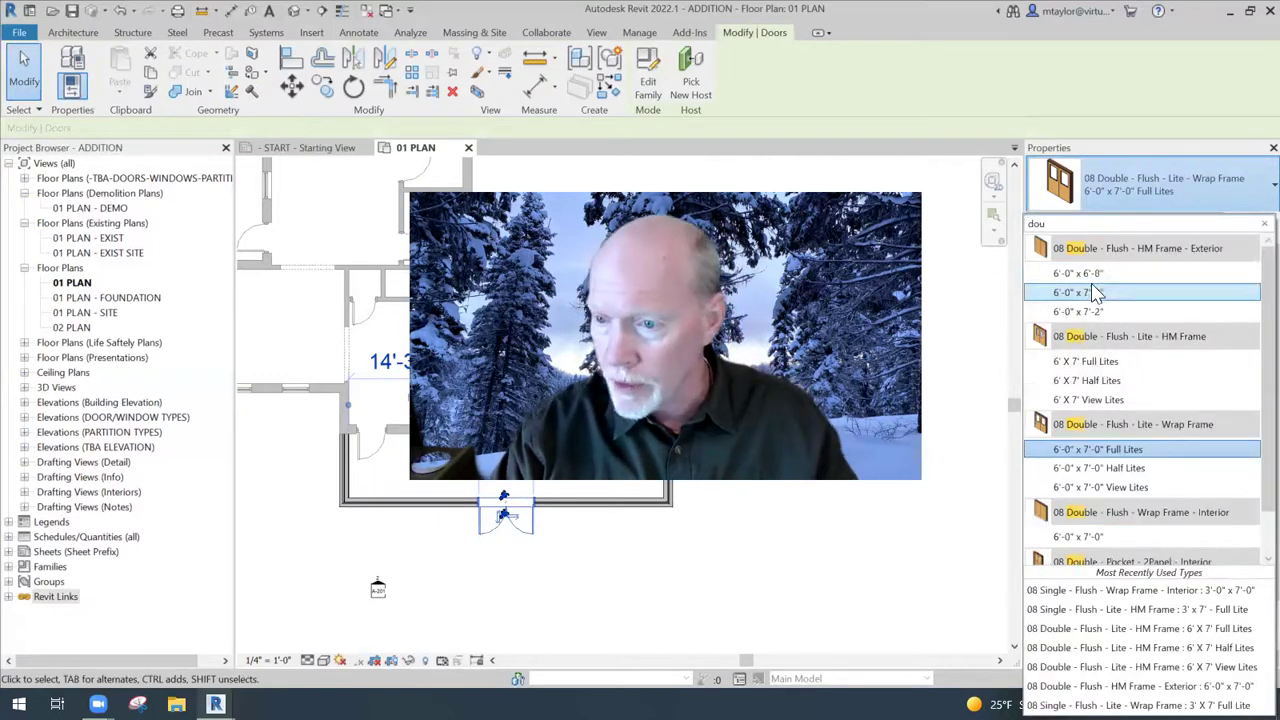
{"action": "key", "text": "Escape"}
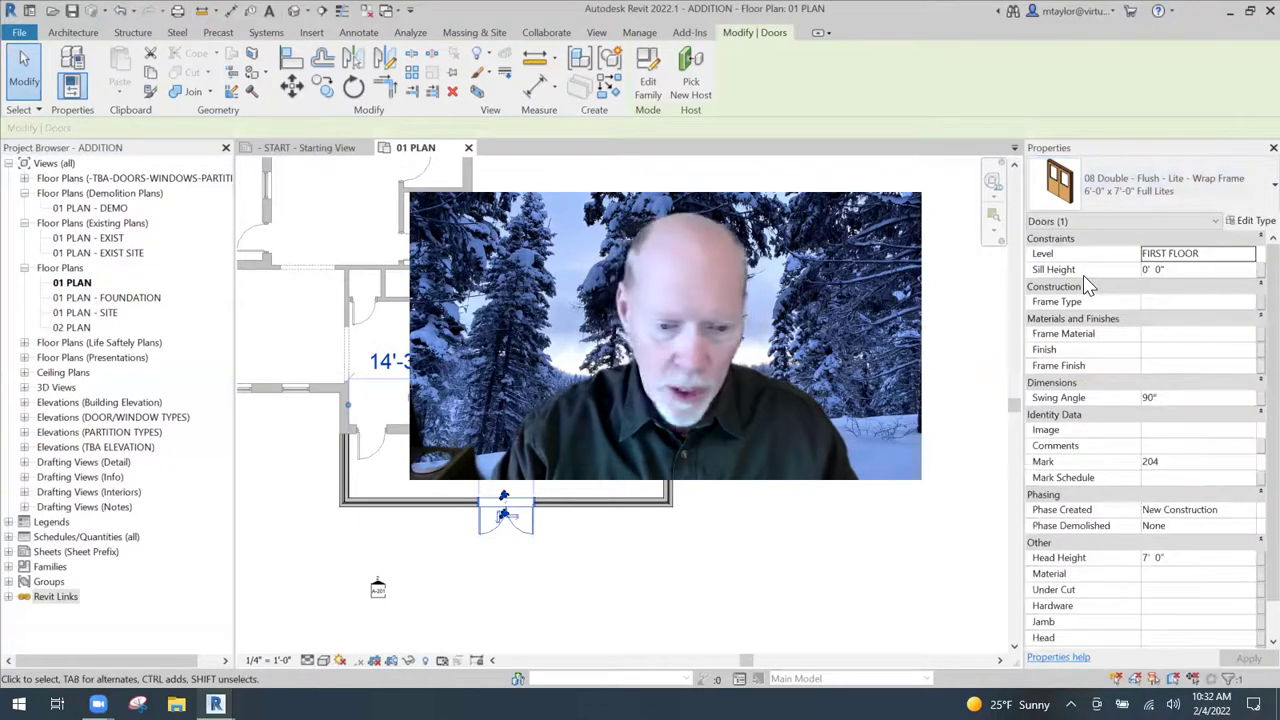
{"action": "key", "text": "Escape"}
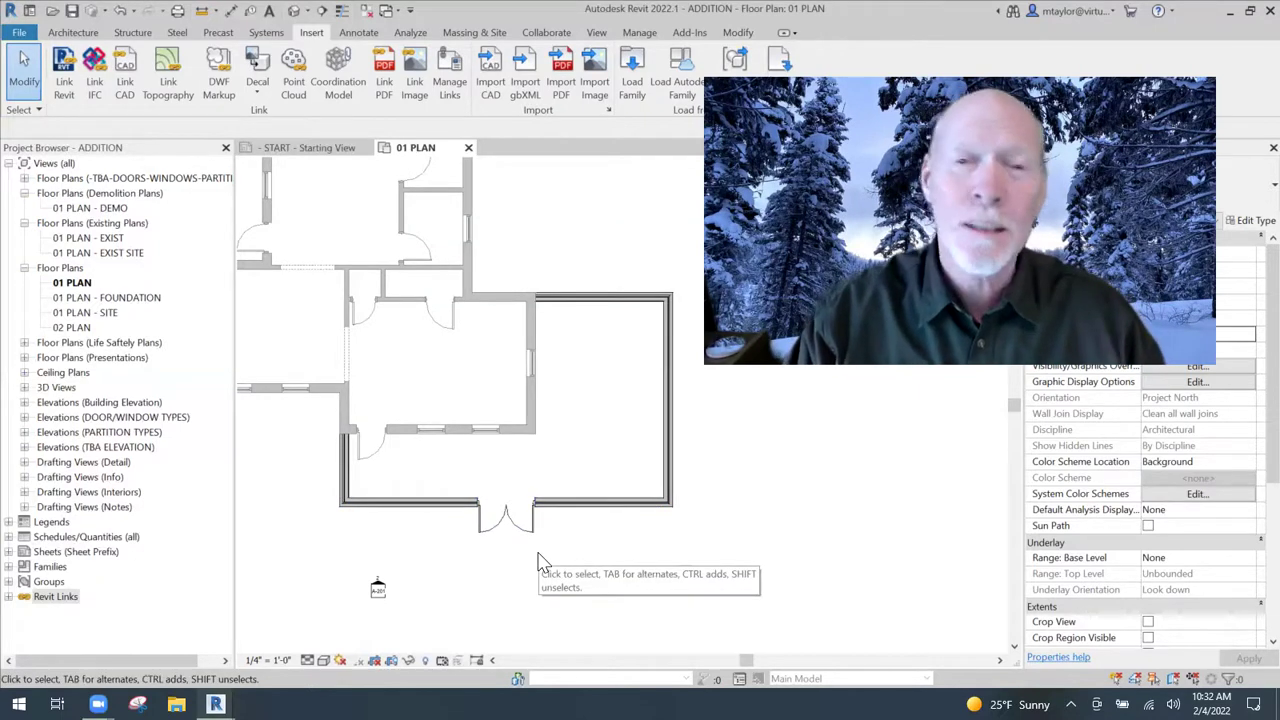
Examine where the addition's brick walls meet the linked building at the northeast corner and beside the existing entrance door
{"action": "scroll", "coordinate": [537, 557], "scroll_direction": "up", "scroll_amount": 1}
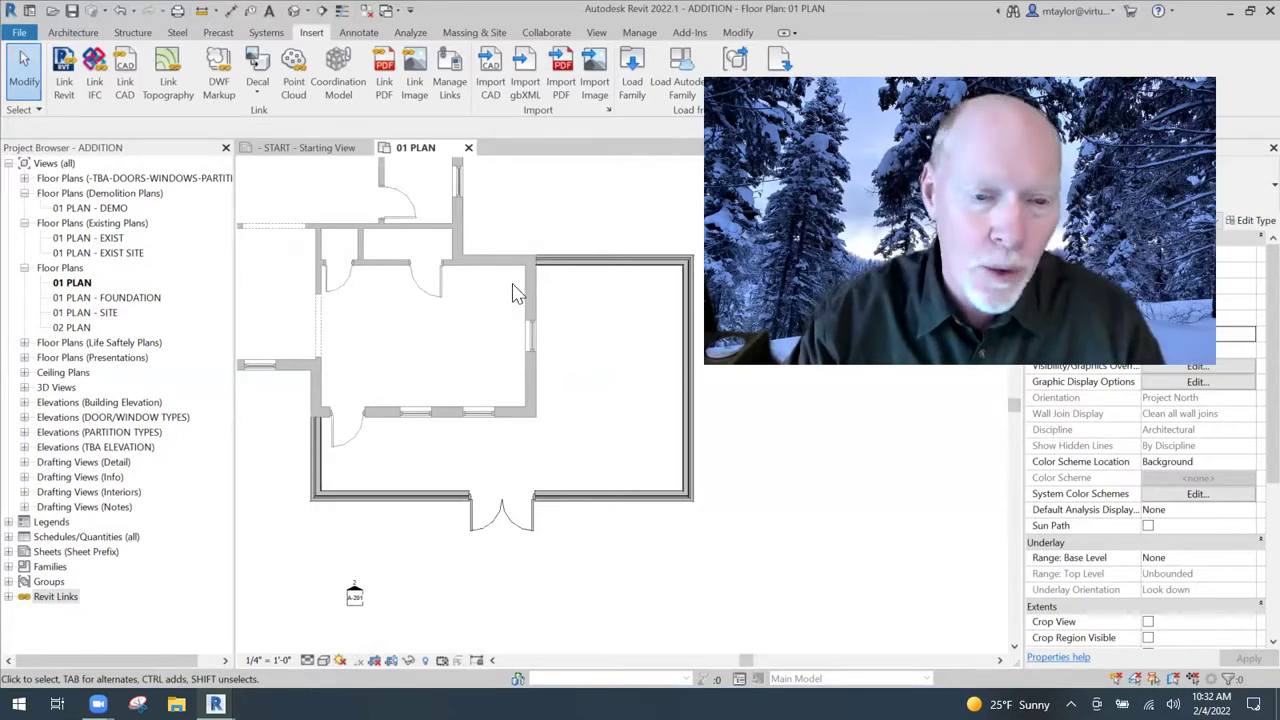
{"action": "scroll", "coordinate": [512, 293], "scroll_direction": "up", "scroll_amount": 2}
{"action": "scroll", "coordinate": [529, 280], "scroll_direction": "up", "scroll_amount": 2}
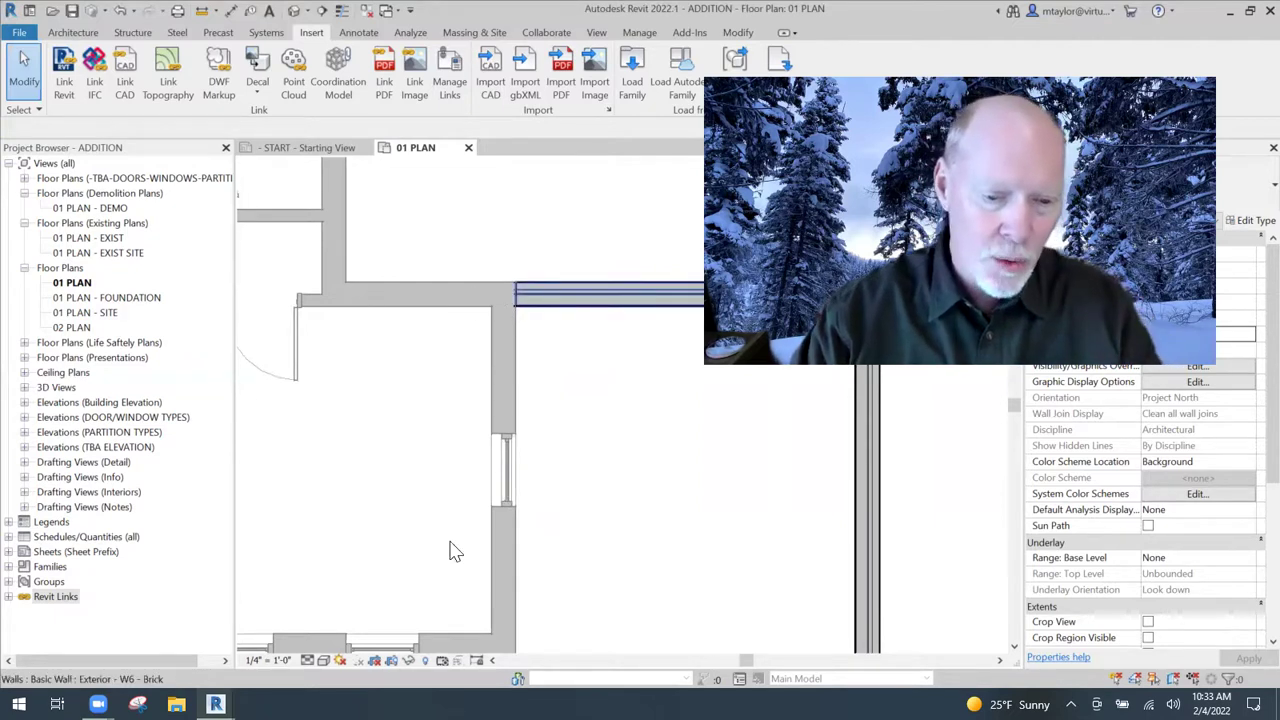
{"action": "scroll", "coordinate": [455, 550], "scroll_direction": "down", "scroll_amount": 3}
{"action": "middle_click_drag", "start_coordinate": [714, 449], "coordinate": [443, 397]}
{"action": "scroll", "coordinate": [517, 431], "scroll_direction": "down", "scroll_amount": 1}
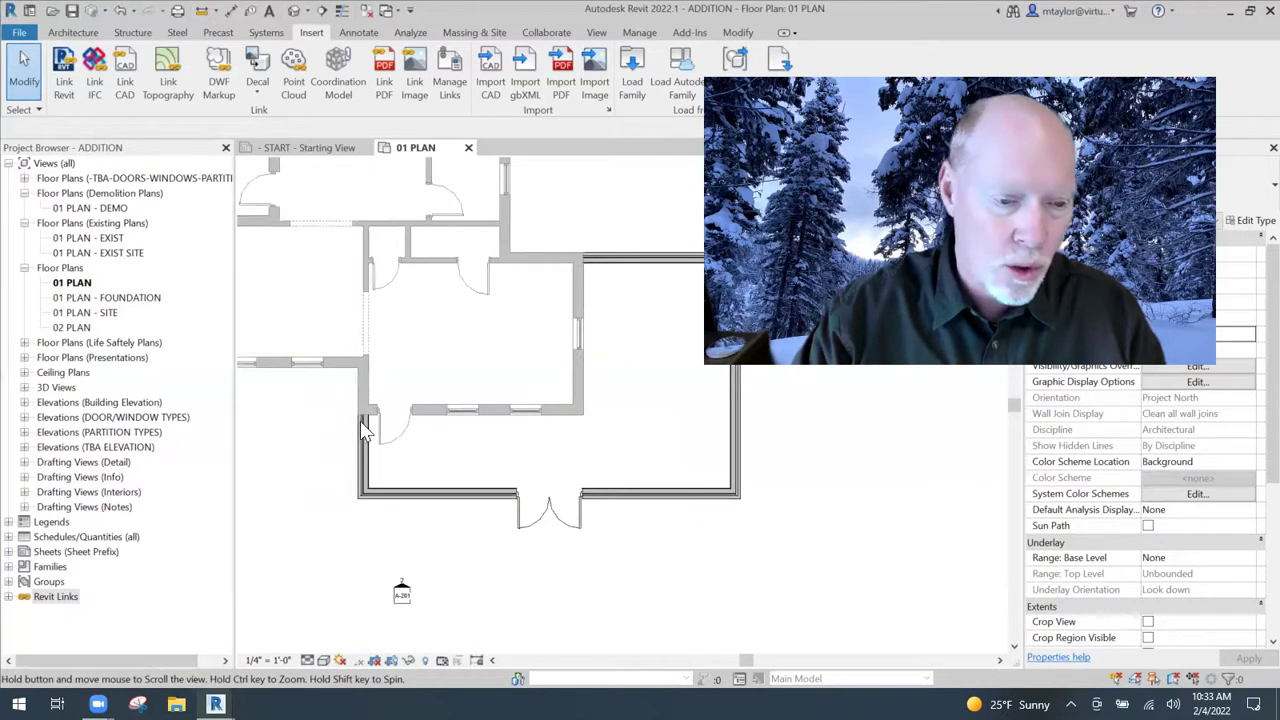
{"action": "middle_click_drag", "start_coordinate": [365, 428], "coordinate": [353, 422]}
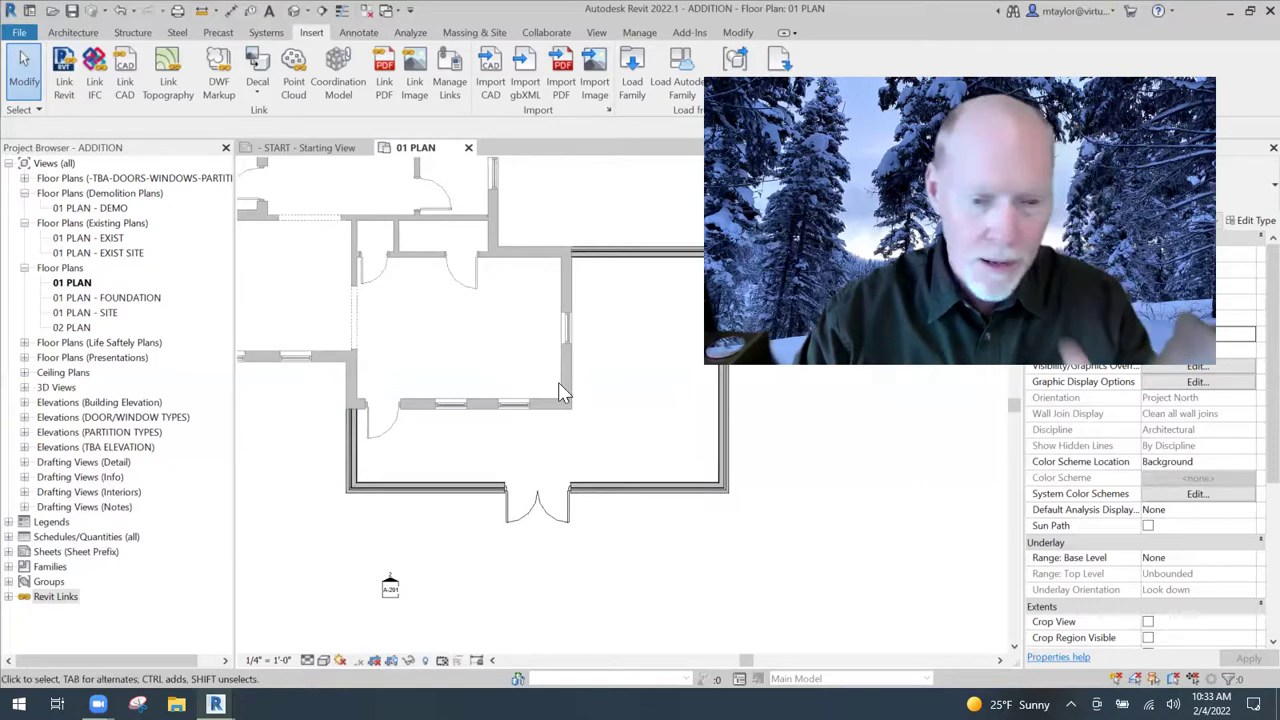
{"action": "scroll", "coordinate": [558, 382], "scroll_direction": "down", "scroll_amount": 1}
{"action": "middle_click_drag", "start_coordinate": [571, 383], "coordinate": [548, 398]}
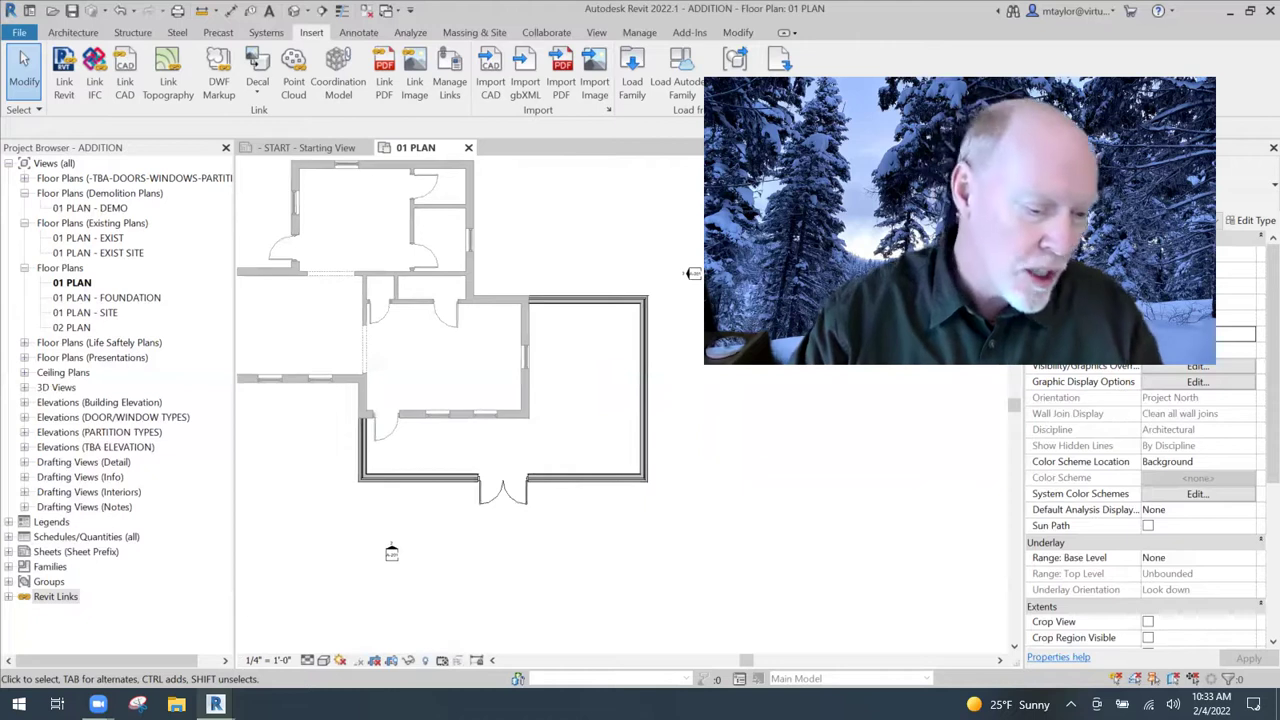
Switch to the EXISTING BLDG project and open its 01 PLAN - DEMO floor plan
{"action": "mouse_move", "coordinate": [215, 704]}
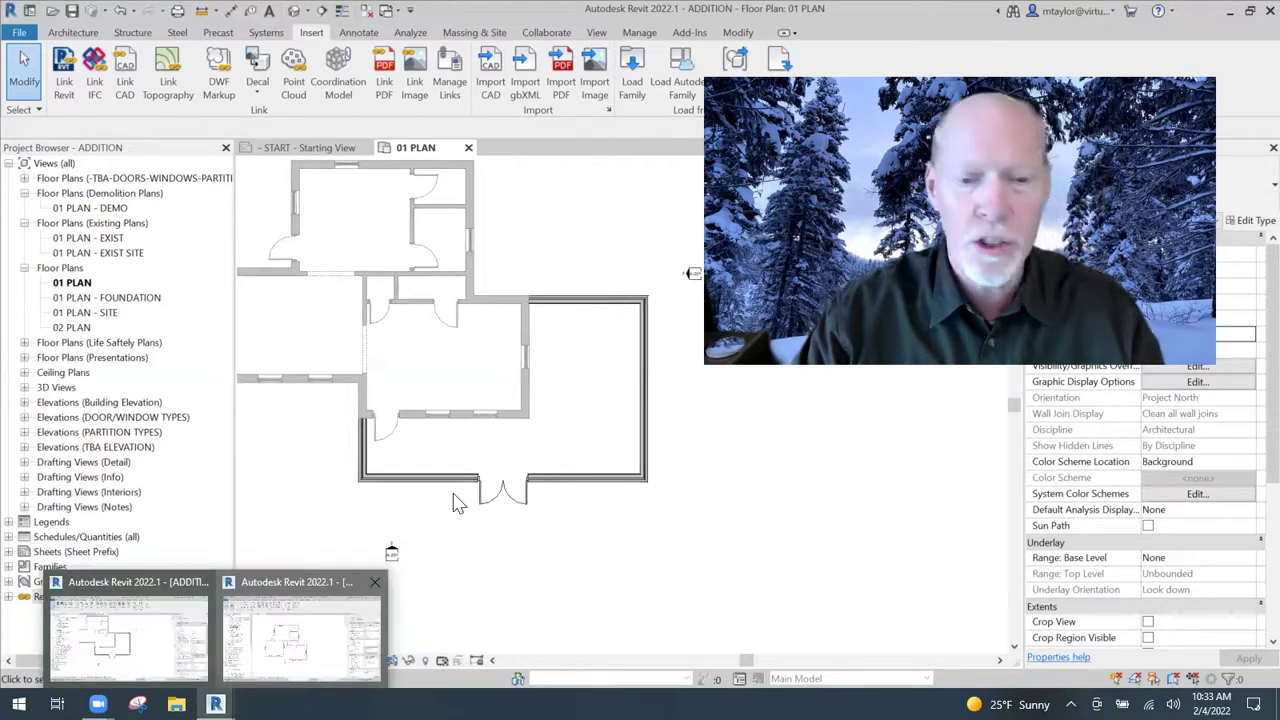
{"action": "left_click", "coordinate": [368, 622]}
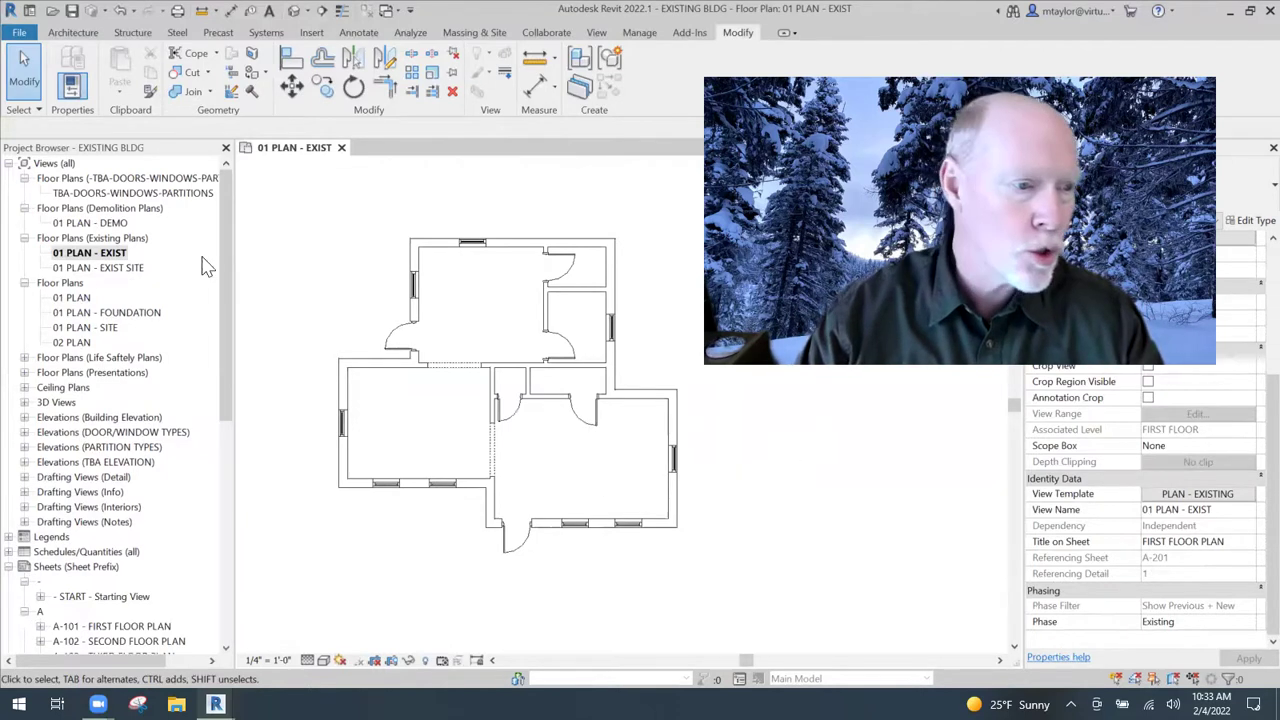
{"action": "double_click", "coordinate": [98, 224]}
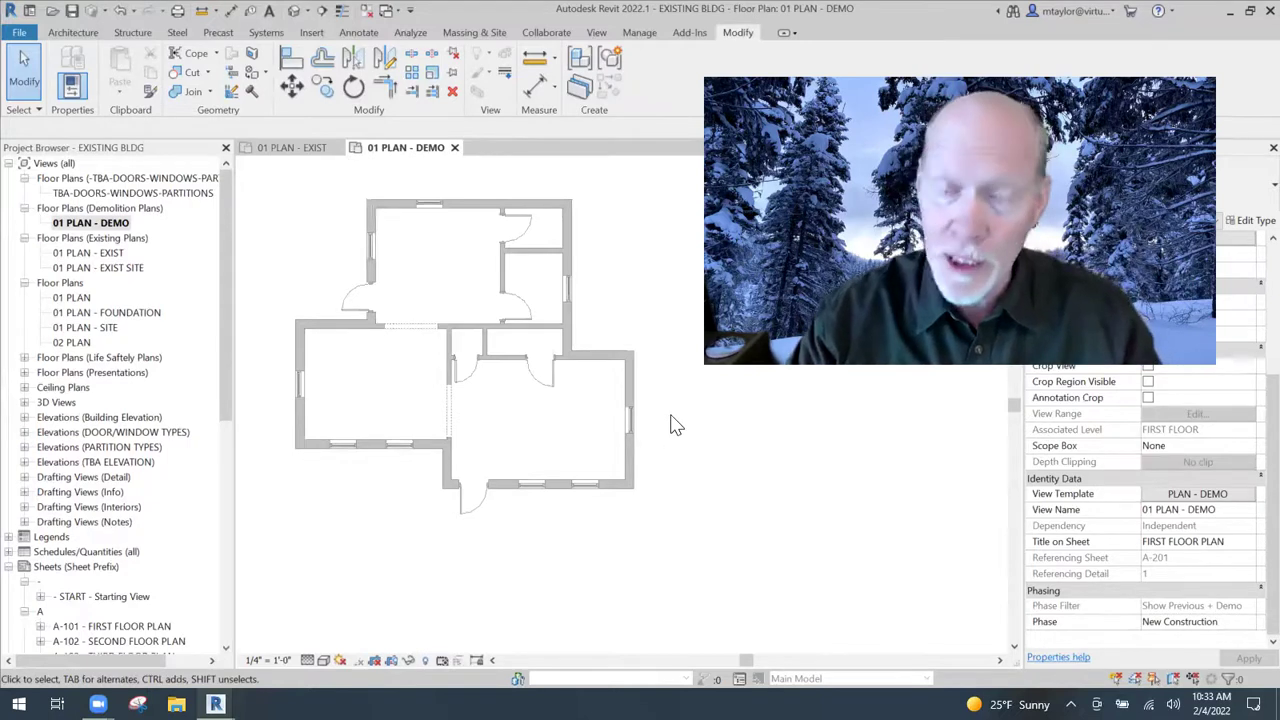
Set the Phase Demolished of the southeast room's east exterior wall to New Construction
{"action": "scroll", "coordinate": [676, 424], "scroll_direction": "up", "scroll_amount": 4}
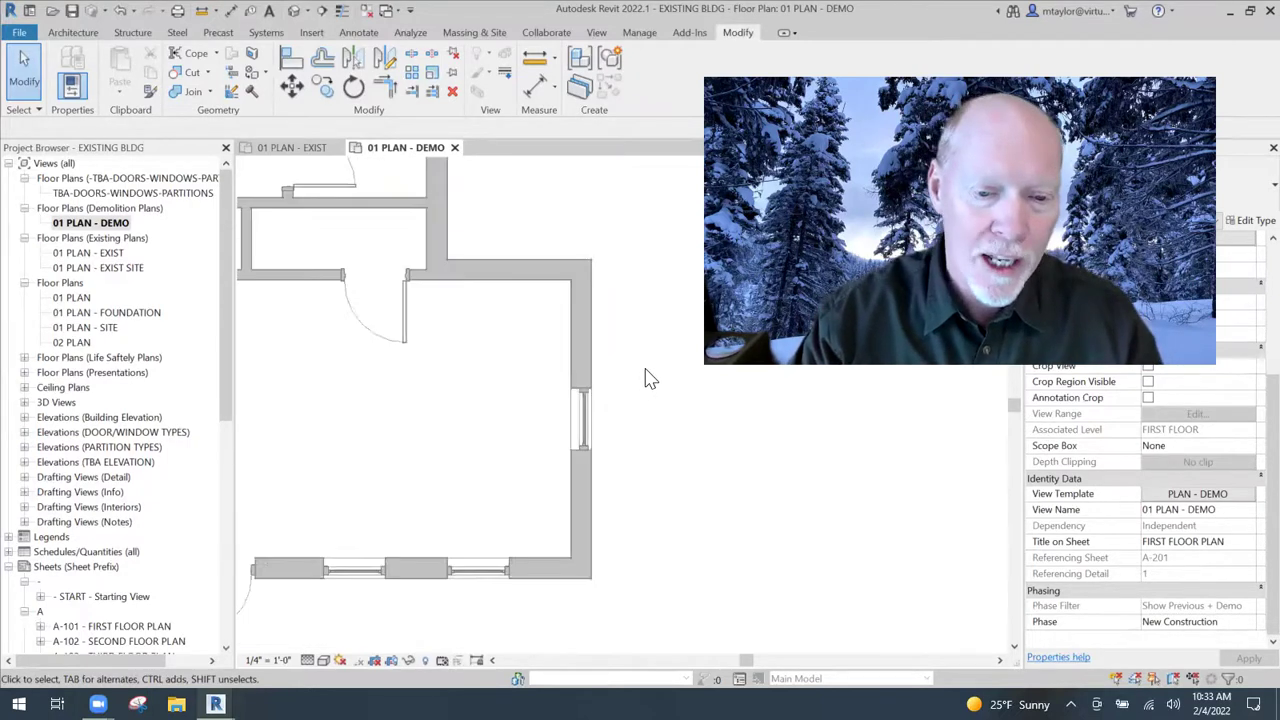
{"action": "left_click", "coordinate": [590, 369]}
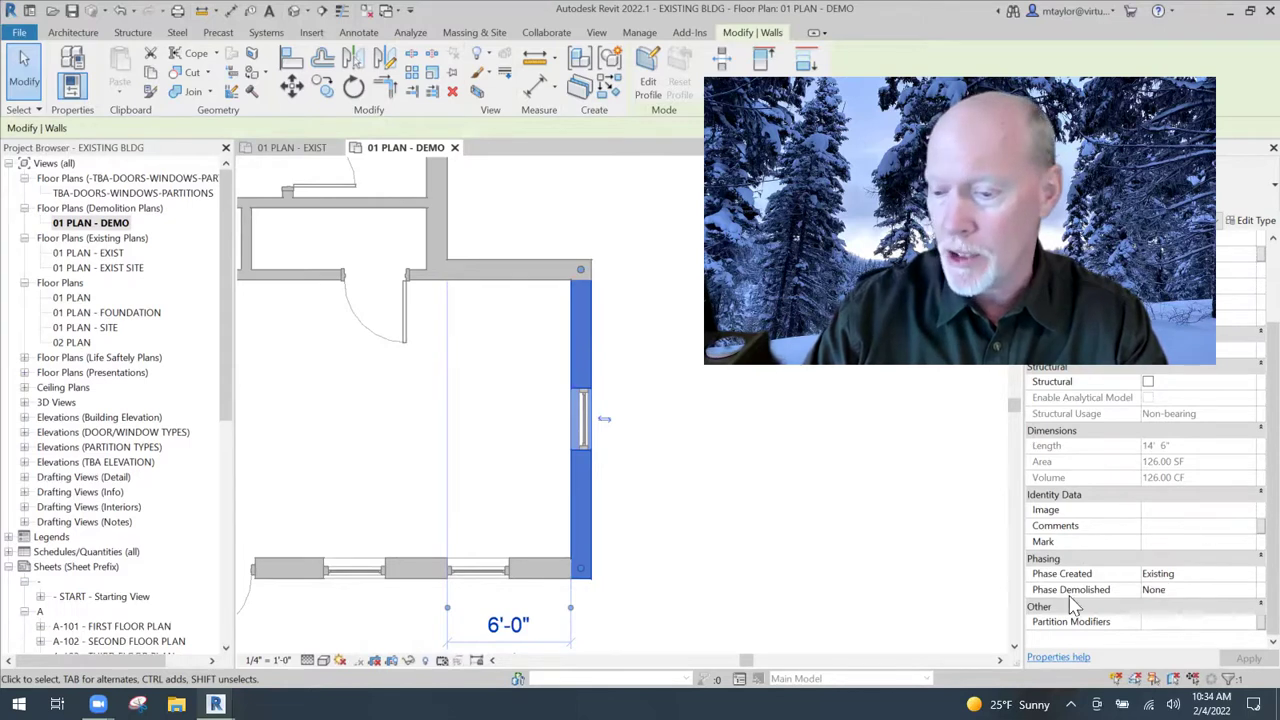
{"action": "left_click", "coordinate": [1197, 590]}
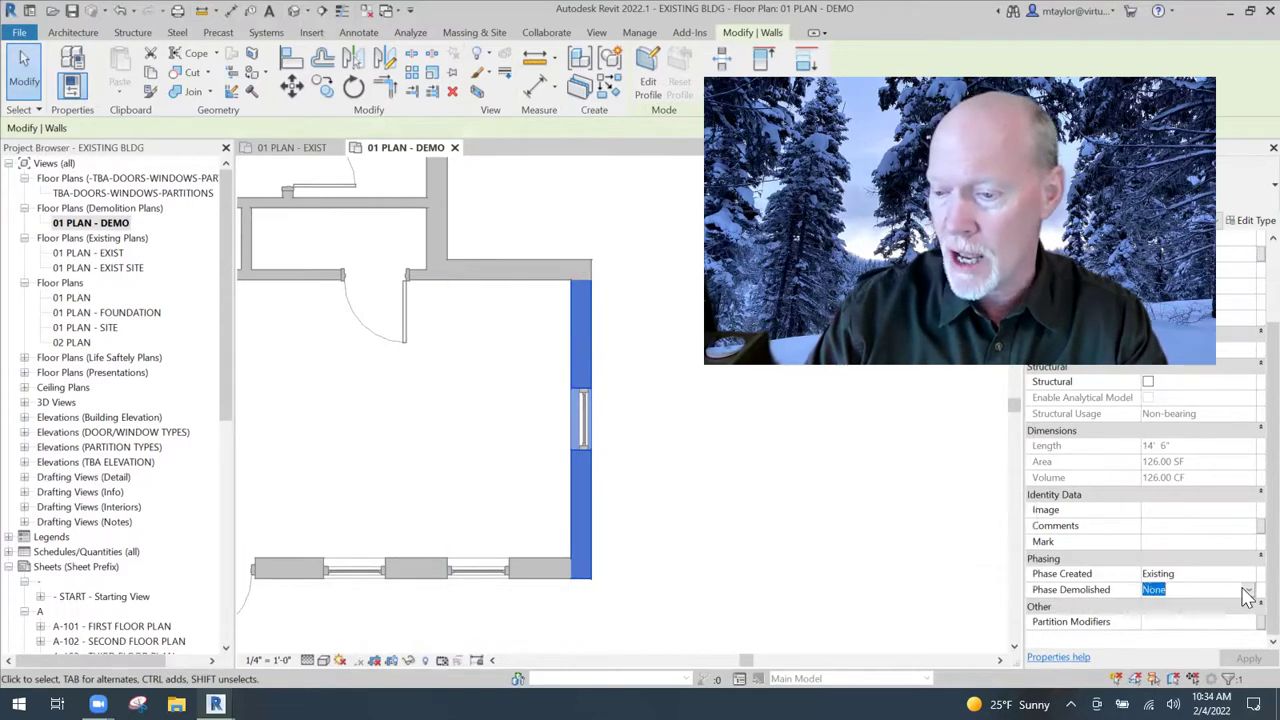
{"action": "left_click", "coordinate": [1245, 590]}
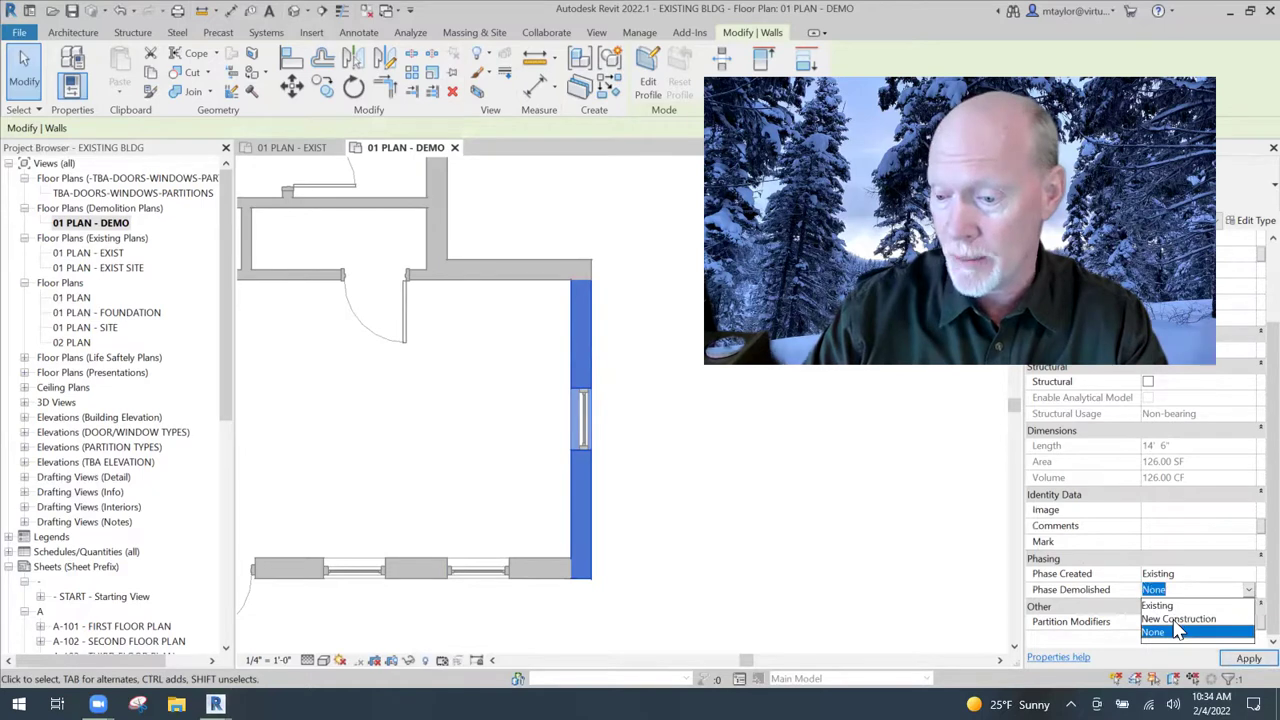
{"action": "key", "text": "Up"}
{"action": "key", "text": "Return"}
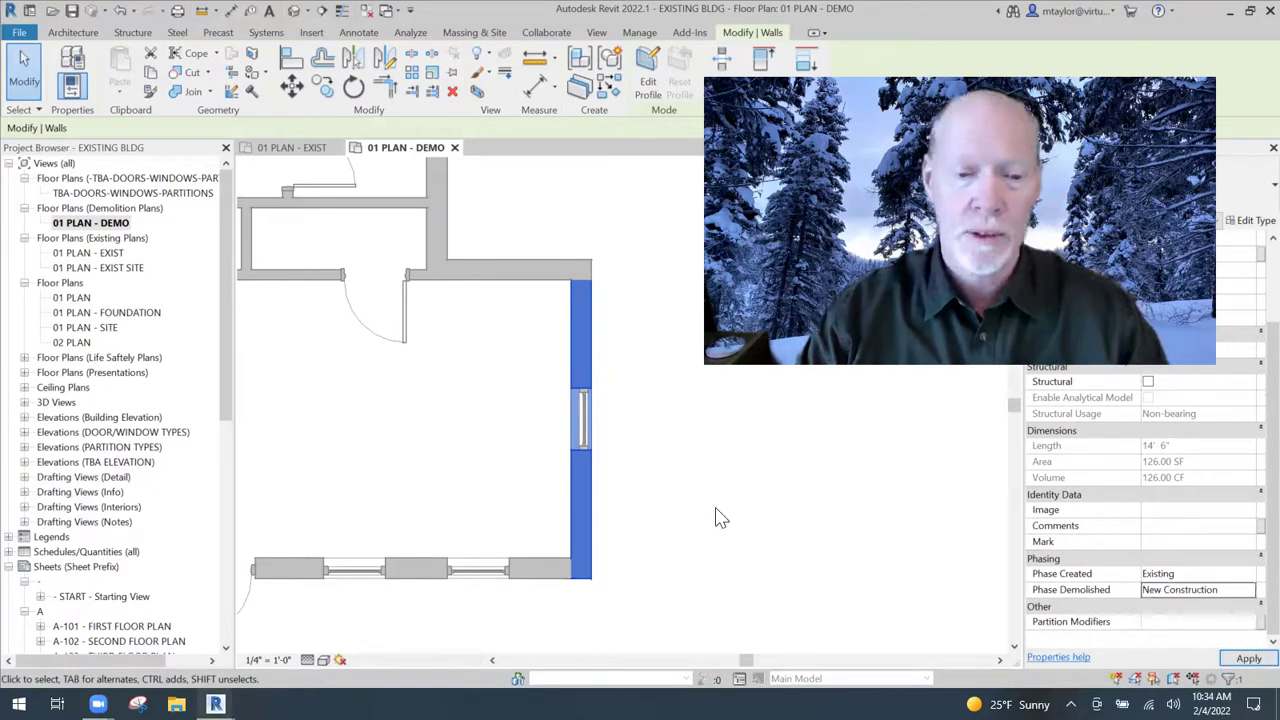
{"action": "left_click", "coordinate": [710, 508]}
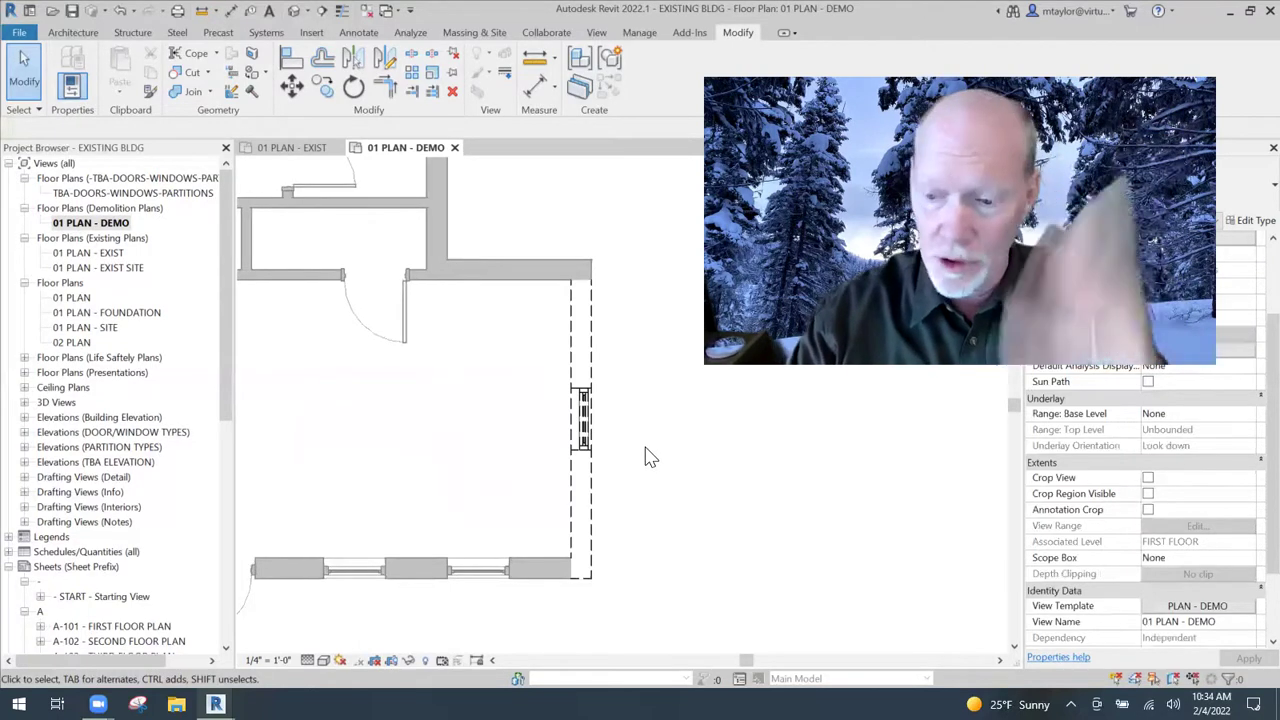
Demolish both windows in the southeast room's south wall with the Demolish tool
{"action": "scroll", "coordinate": [680, 497], "scroll_direction": "down", "scroll_amount": 2}
{"action": "middle_click_drag", "start_coordinate": [680, 497], "coordinate": [712, 490]}
{"action": "middle_click_drag", "start_coordinate": [437, 462], "coordinate": [431, 417]}
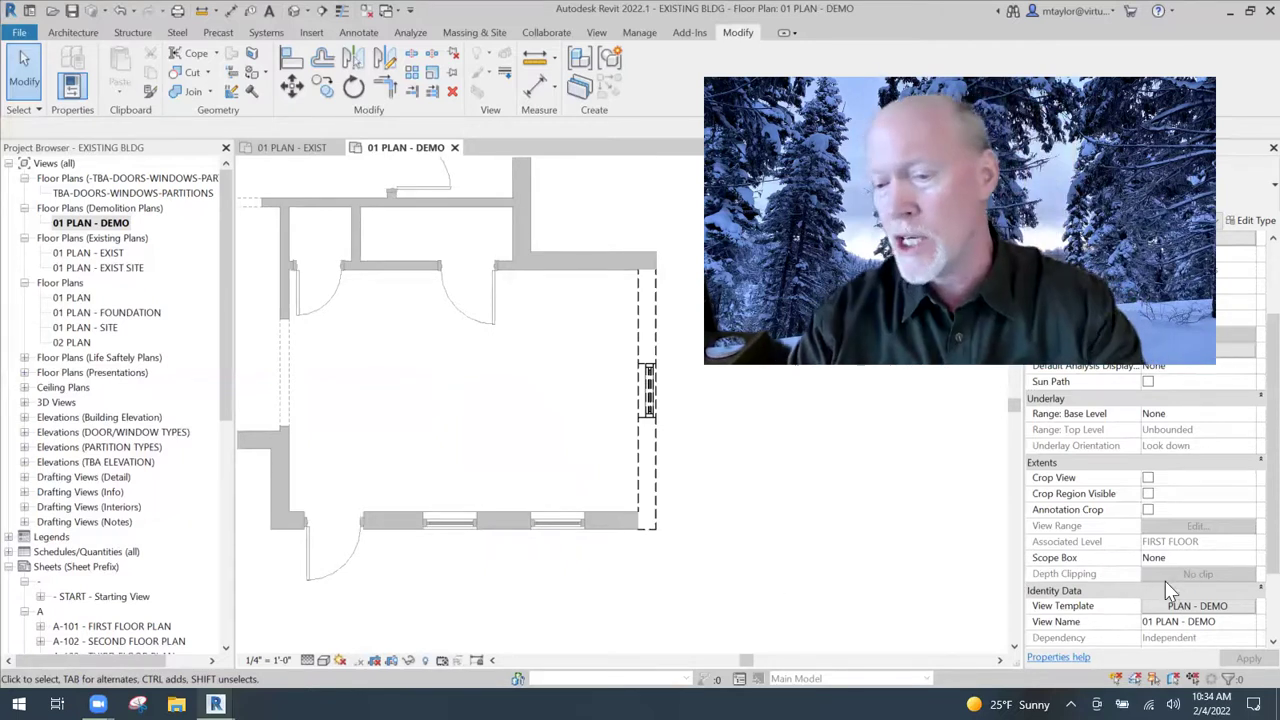
{"action": "scroll", "coordinate": [1155, 577], "scroll_direction": "down", "scroll_amount": 3}
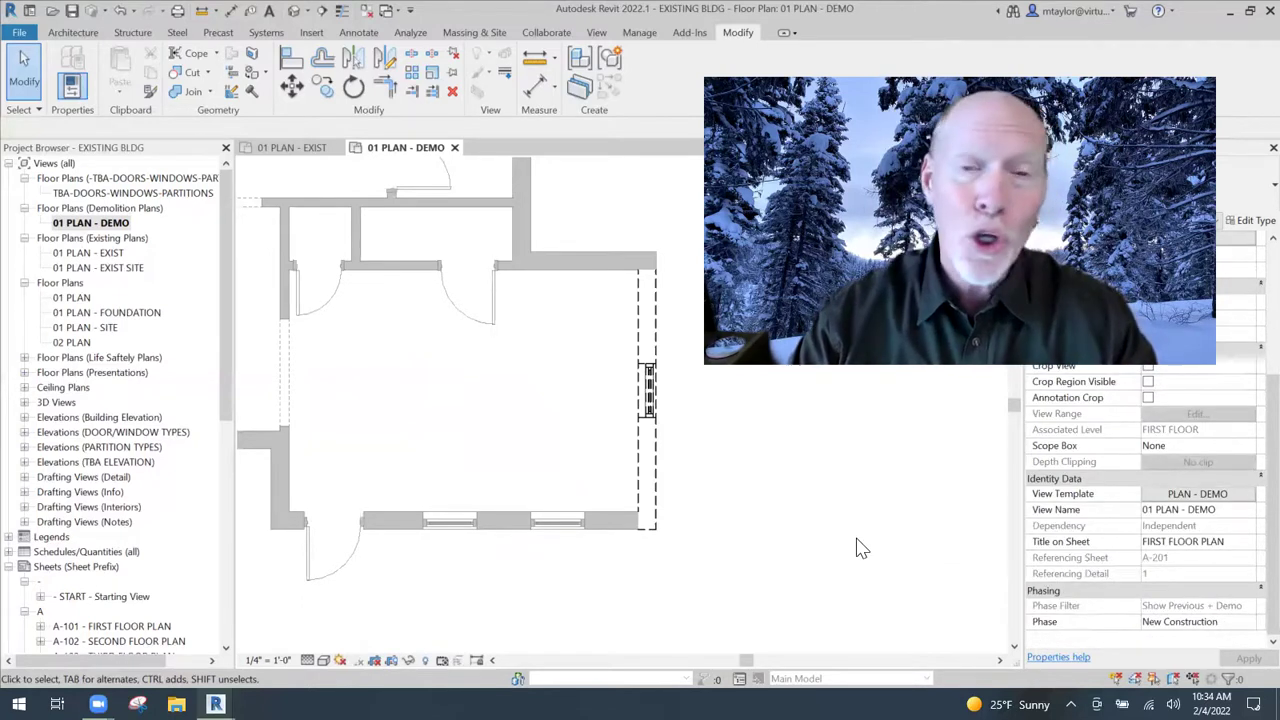
{"action": "left_click", "coordinate": [252, 92]}
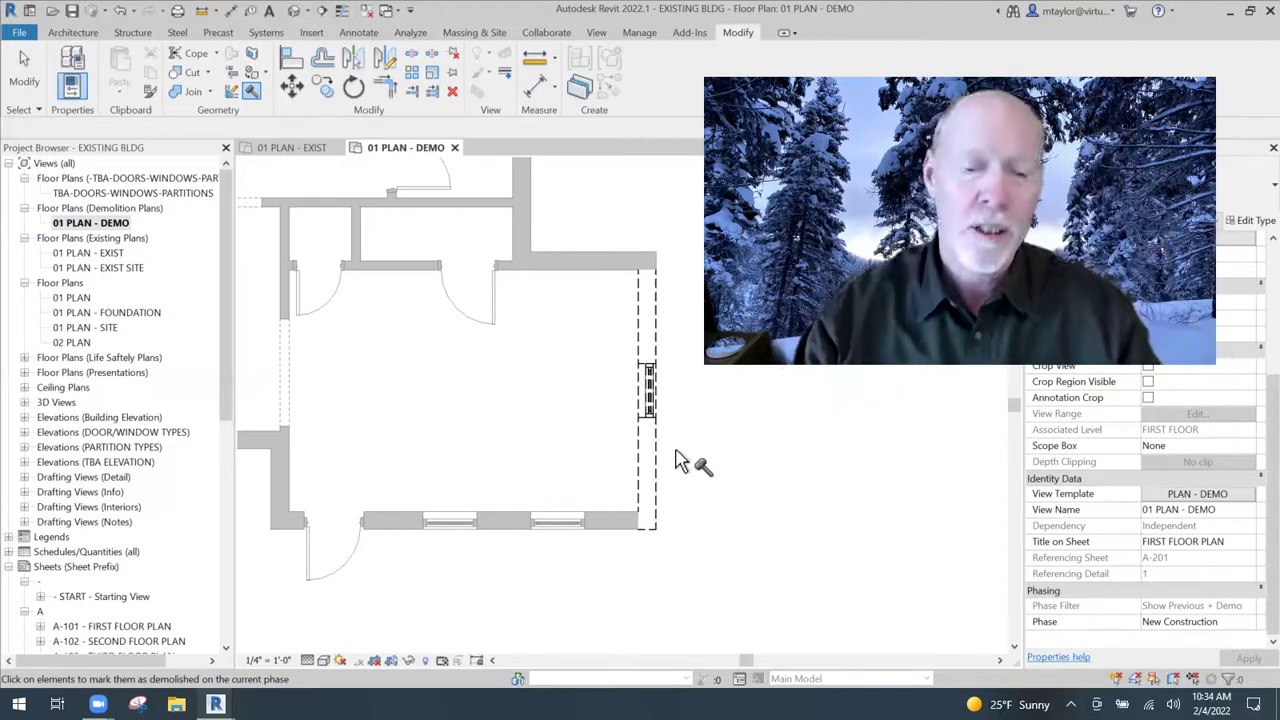
{"action": "middle_click_drag", "start_coordinate": [531, 394], "coordinate": [558, 340]}
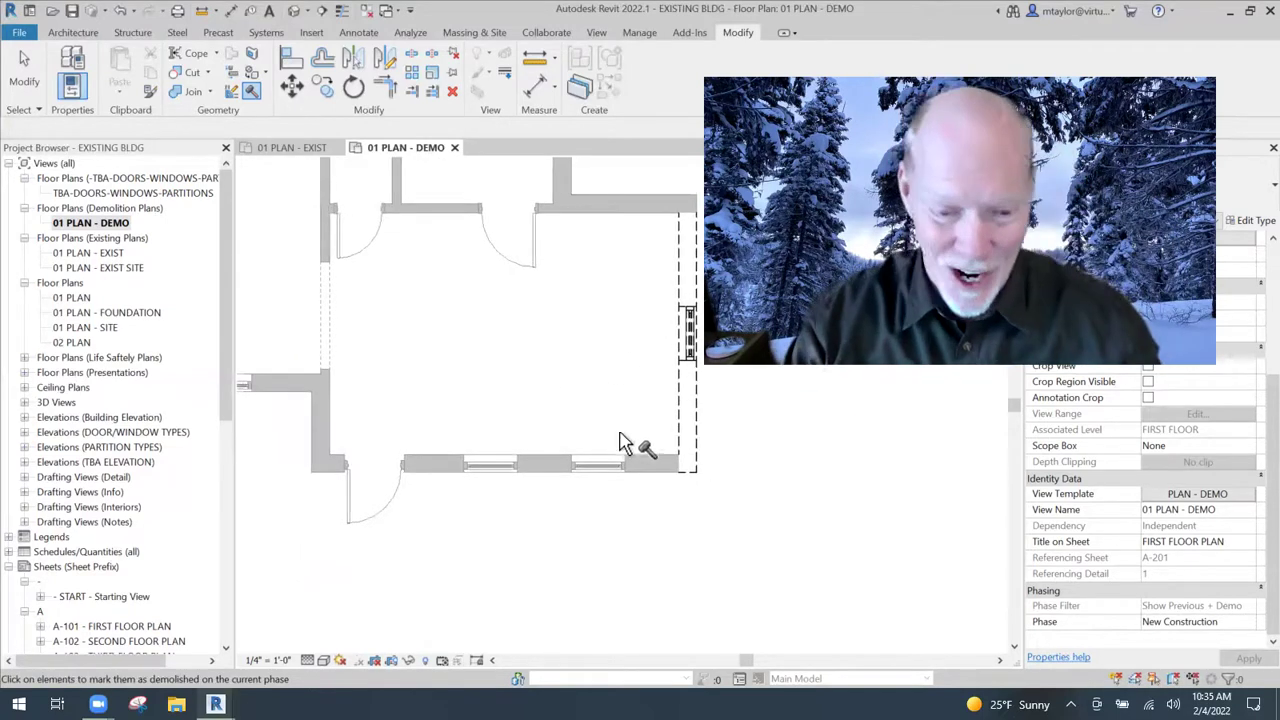
{"action": "left_click", "coordinate": [605, 467]}
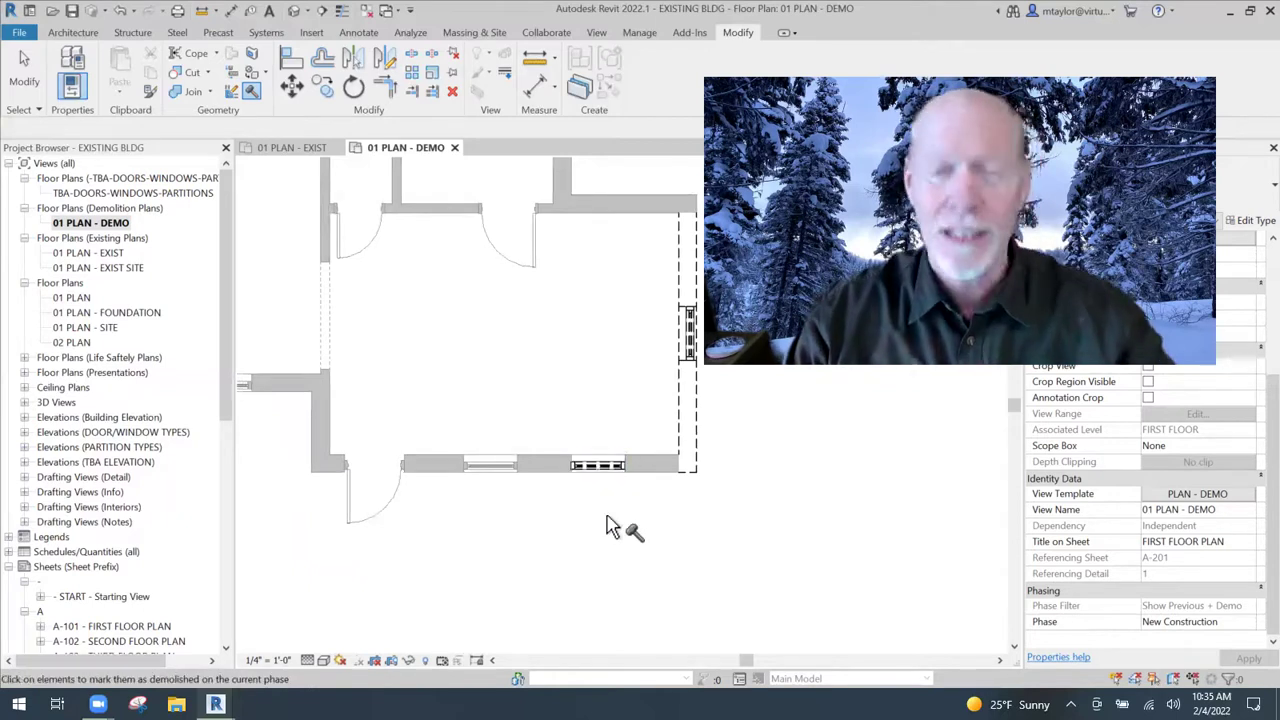
{"action": "scroll", "coordinate": [605, 525], "scroll_direction": "up", "scroll_amount": 3}
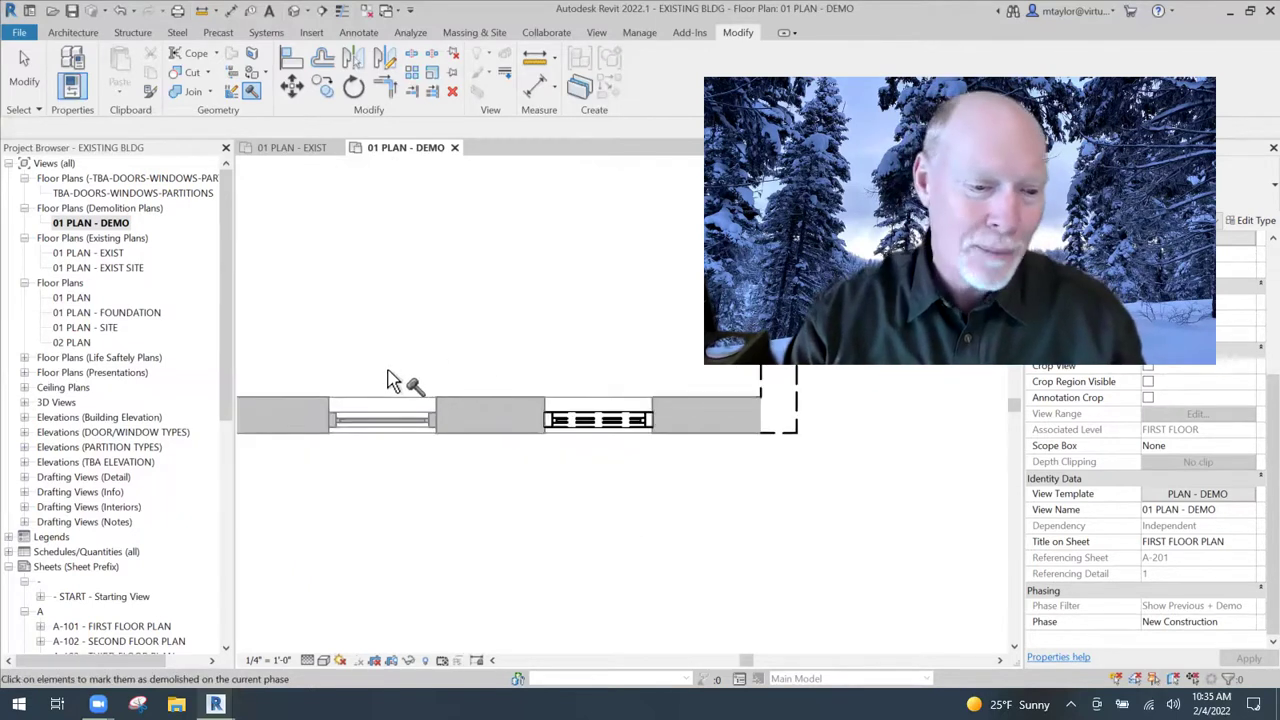
{"action": "left_click", "coordinate": [395, 425]}
{"action": "scroll", "coordinate": [443, 490], "scroll_direction": "down", "scroll_amount": 2}
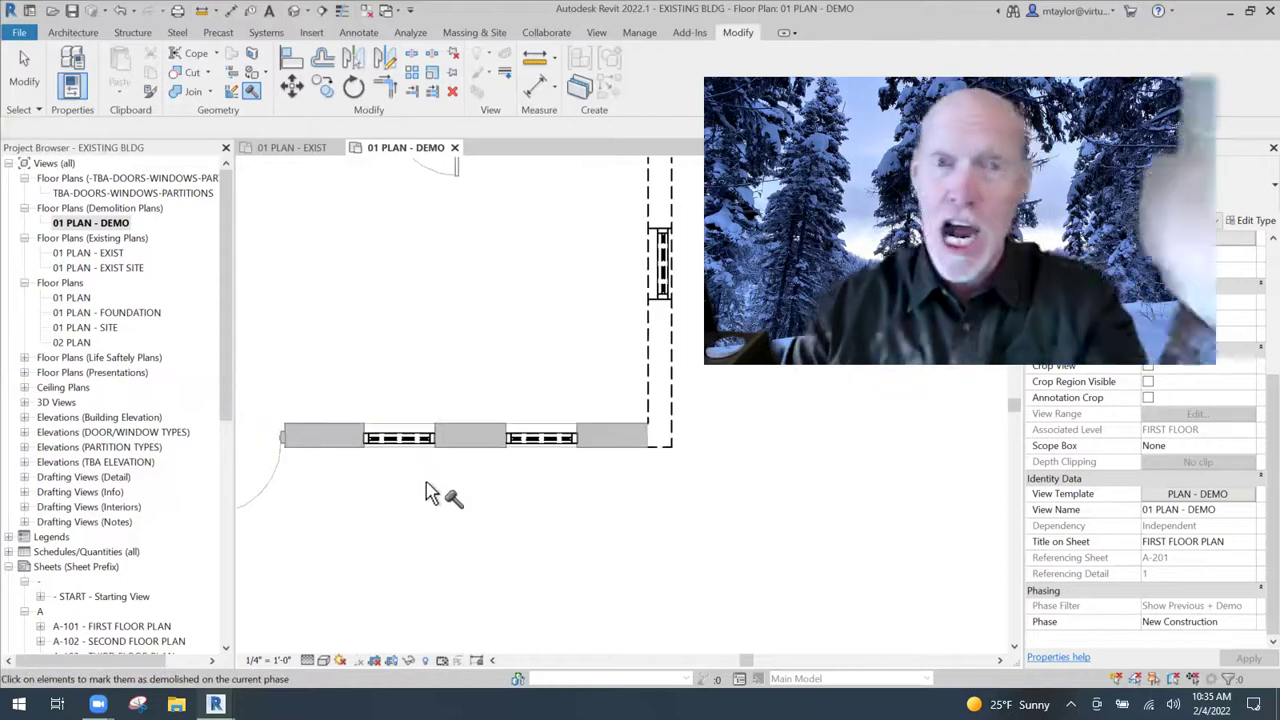
Demolish the entrance door and the southeast room's south exterior wall
{"action": "middle_click_drag", "start_coordinate": [380, 500], "coordinate": [531, 486]}
{"action": "scroll", "coordinate": [531, 486], "scroll_direction": "down", "scroll_amount": 1}
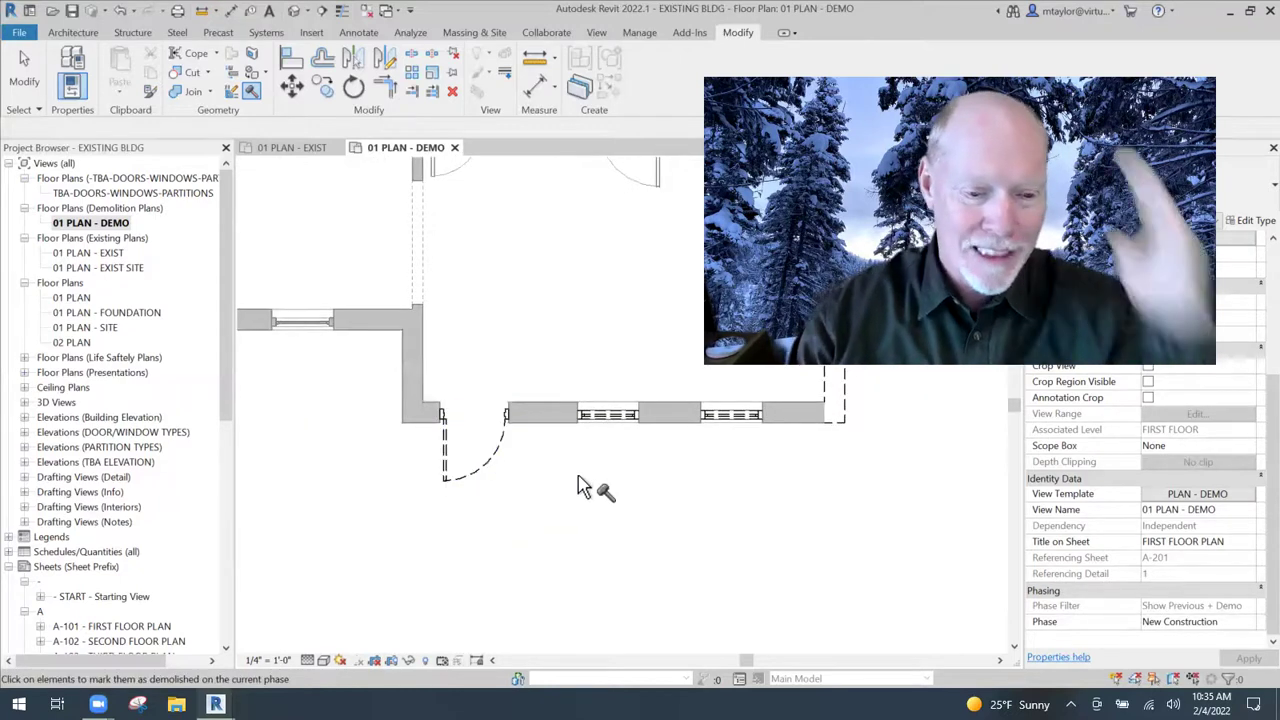
{"action": "left_click", "coordinate": [562, 440]}
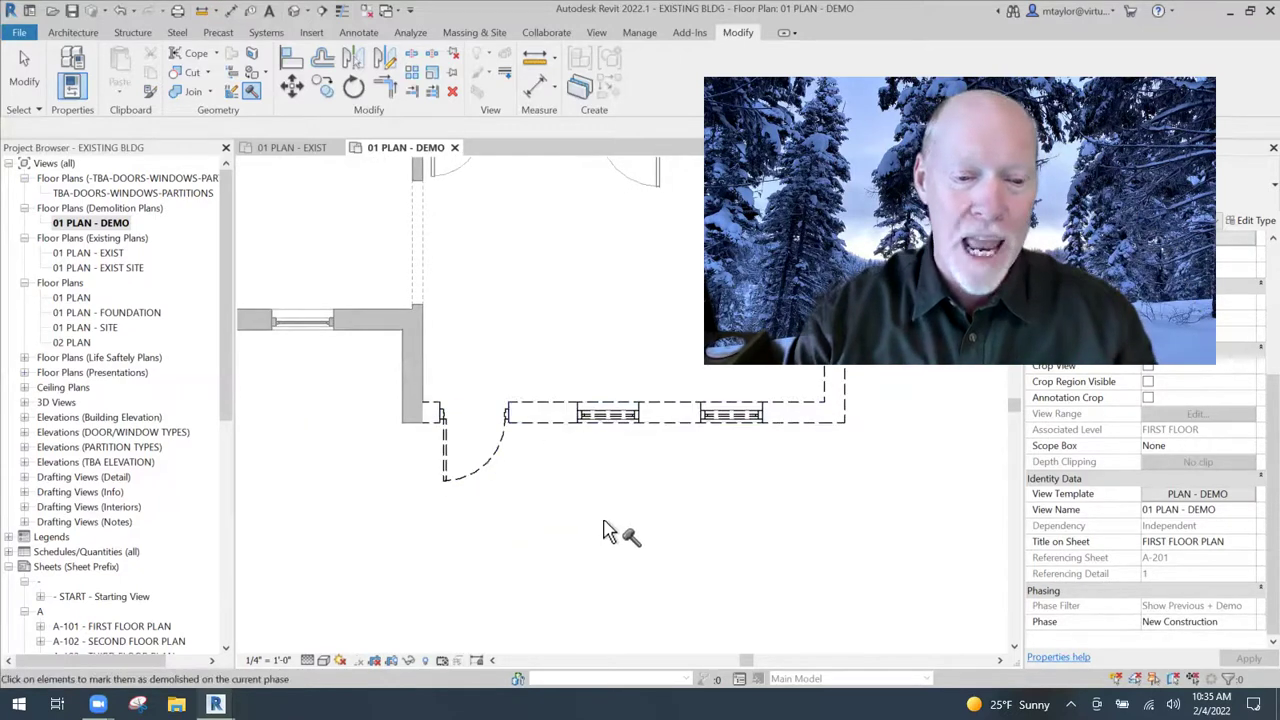
Leave the Demolish tool and save the EXISTING BLDG project
{"action": "scroll", "coordinate": [610, 531], "scroll_direction": "down", "scroll_amount": 2}
{"action": "middle_click_drag", "start_coordinate": [686, 537], "coordinate": [531, 537]}
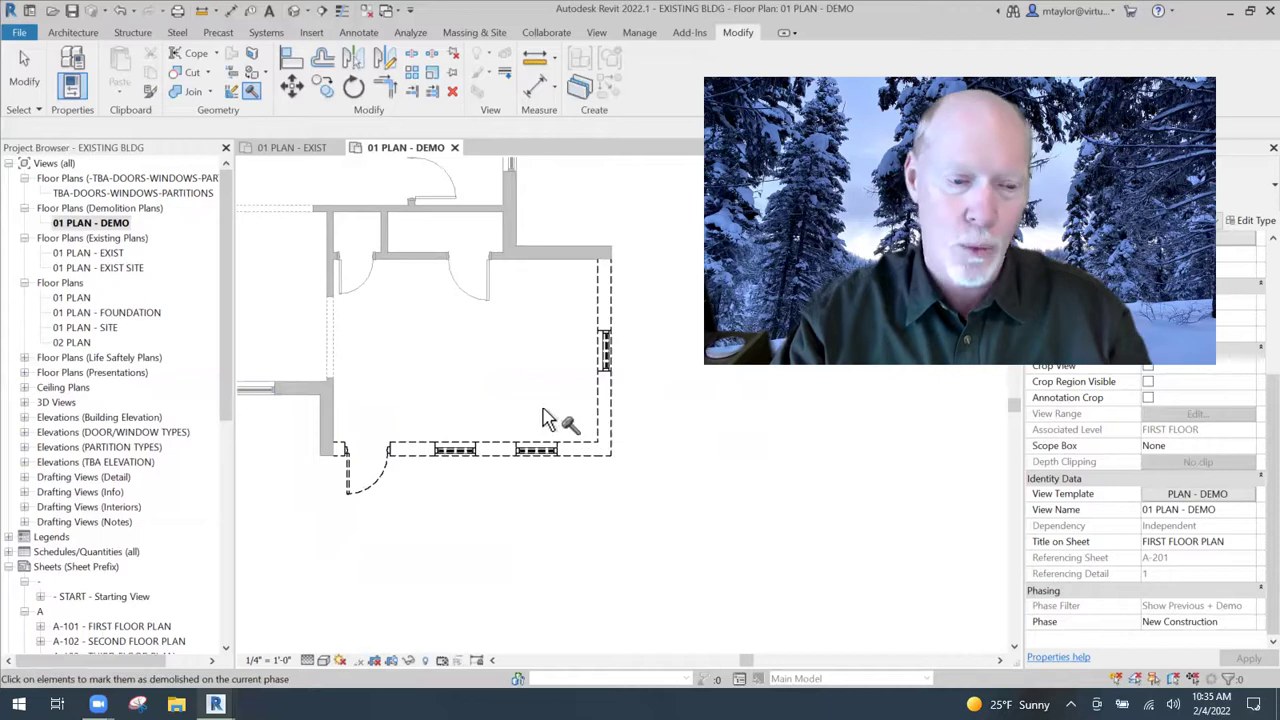
{"action": "key", "text": "Escape"}
{"action": "key", "text": "ctrl+s"}
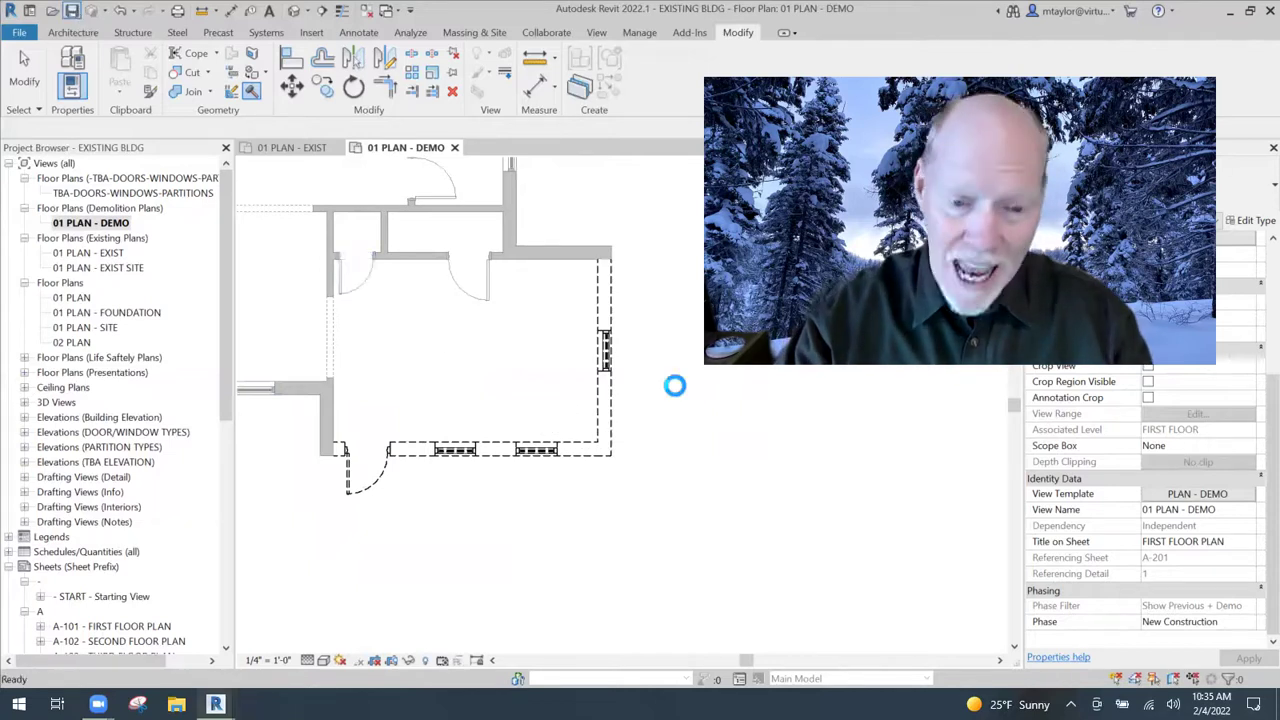
Switch to the ADDITION project and reload the linked EXISTING BLDG.rvt model
{"action": "key", "text": "d"}
{"action": "key", "text": "m"}
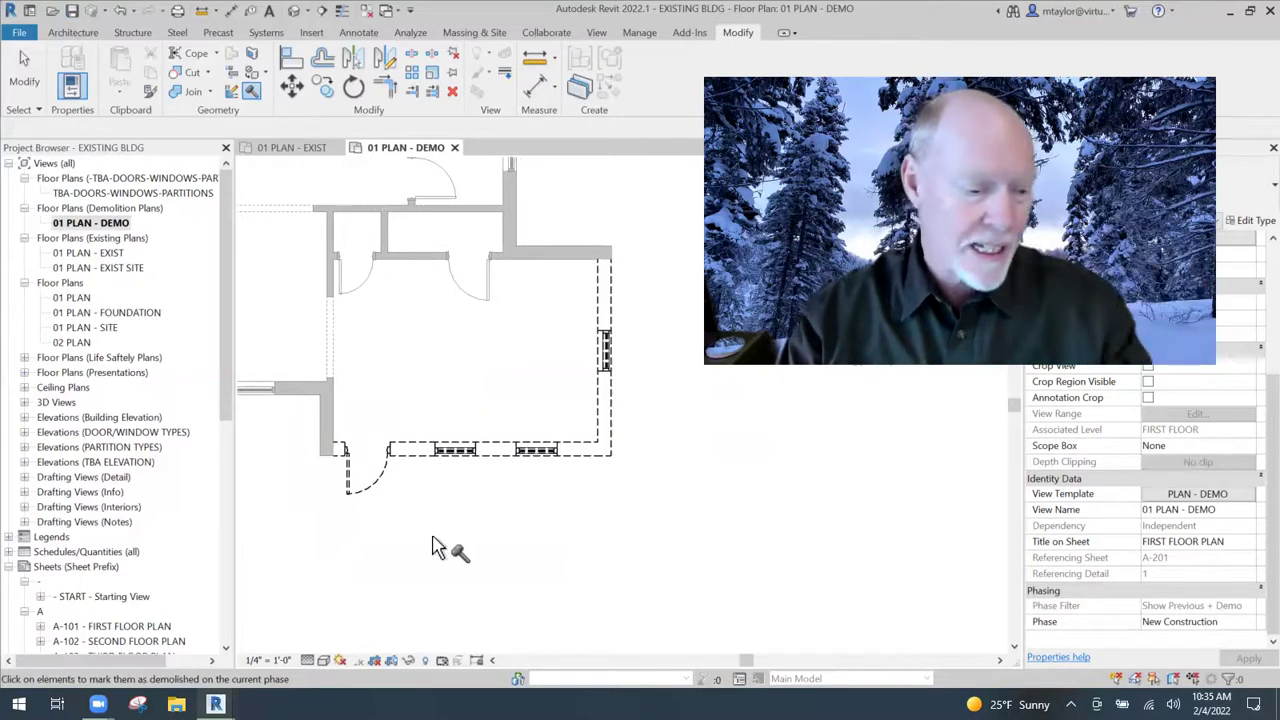
{"action": "mouse_move", "coordinate": [215, 704]}
{"action": "left_click", "coordinate": [155, 640]}
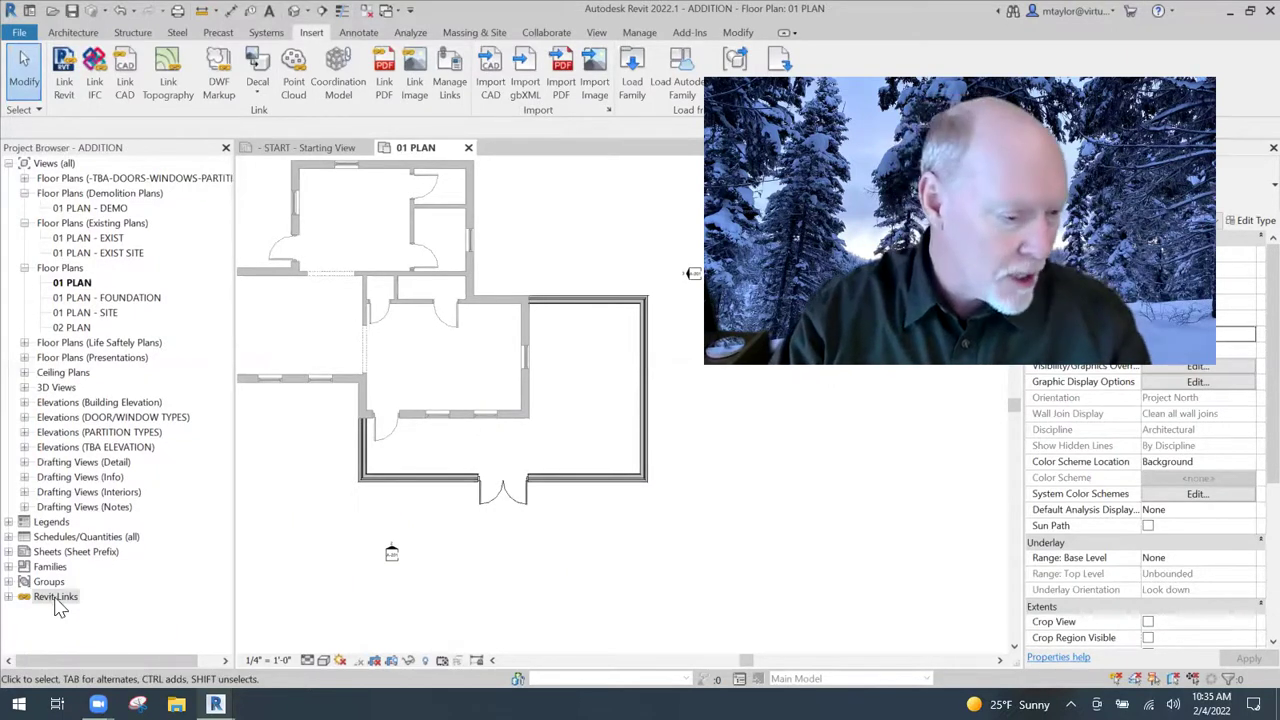
{"action": "left_click", "coordinate": [8, 596]}
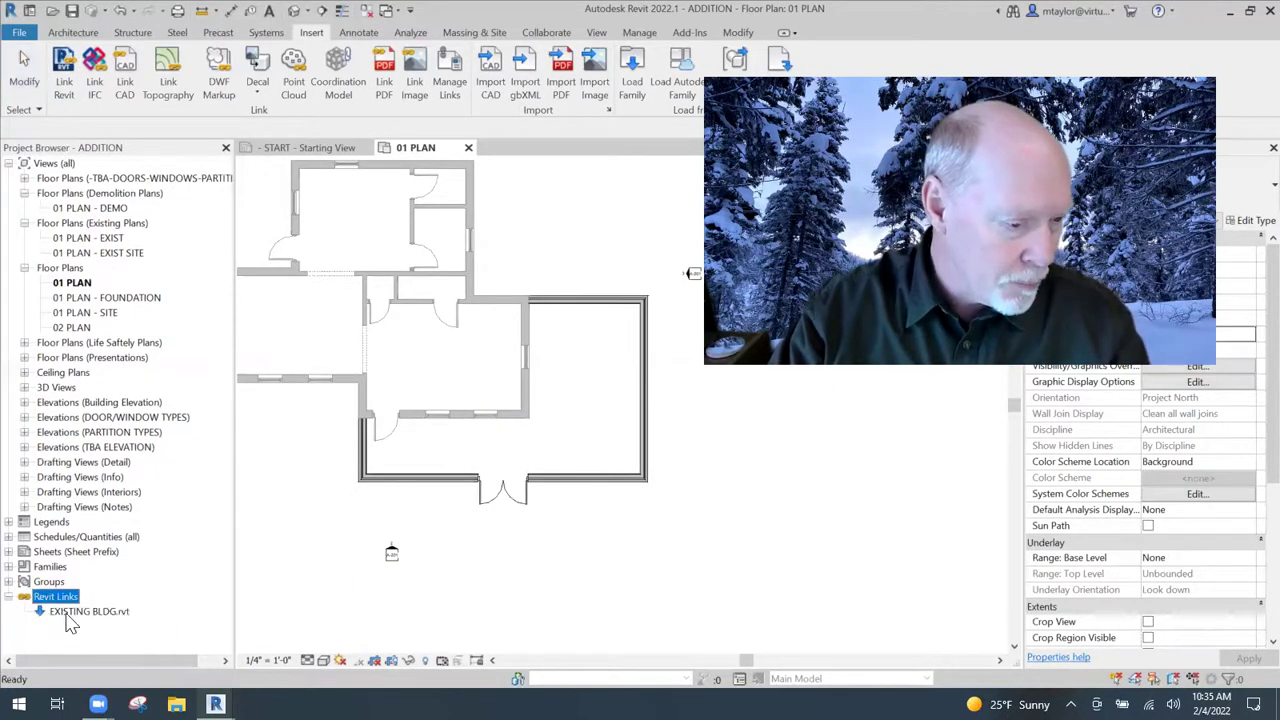
{"action": "left_click", "coordinate": [100, 612]}
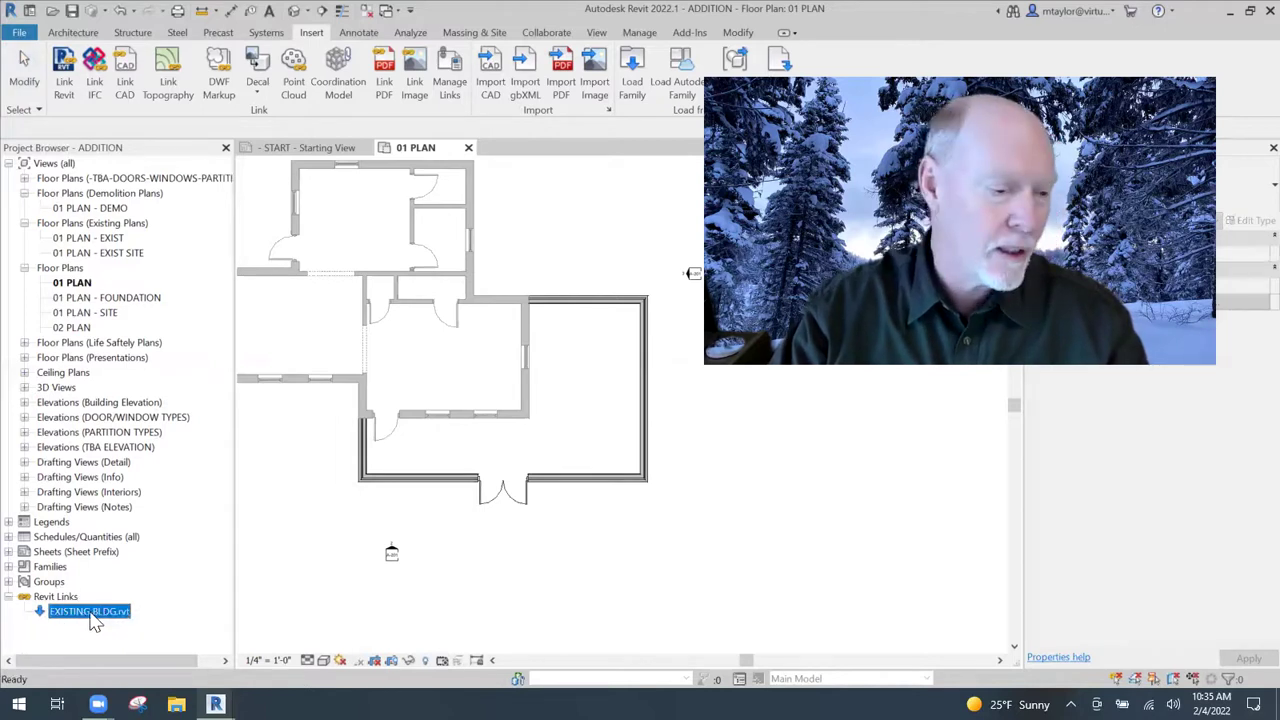
{"action": "right_click", "coordinate": [89, 623]}
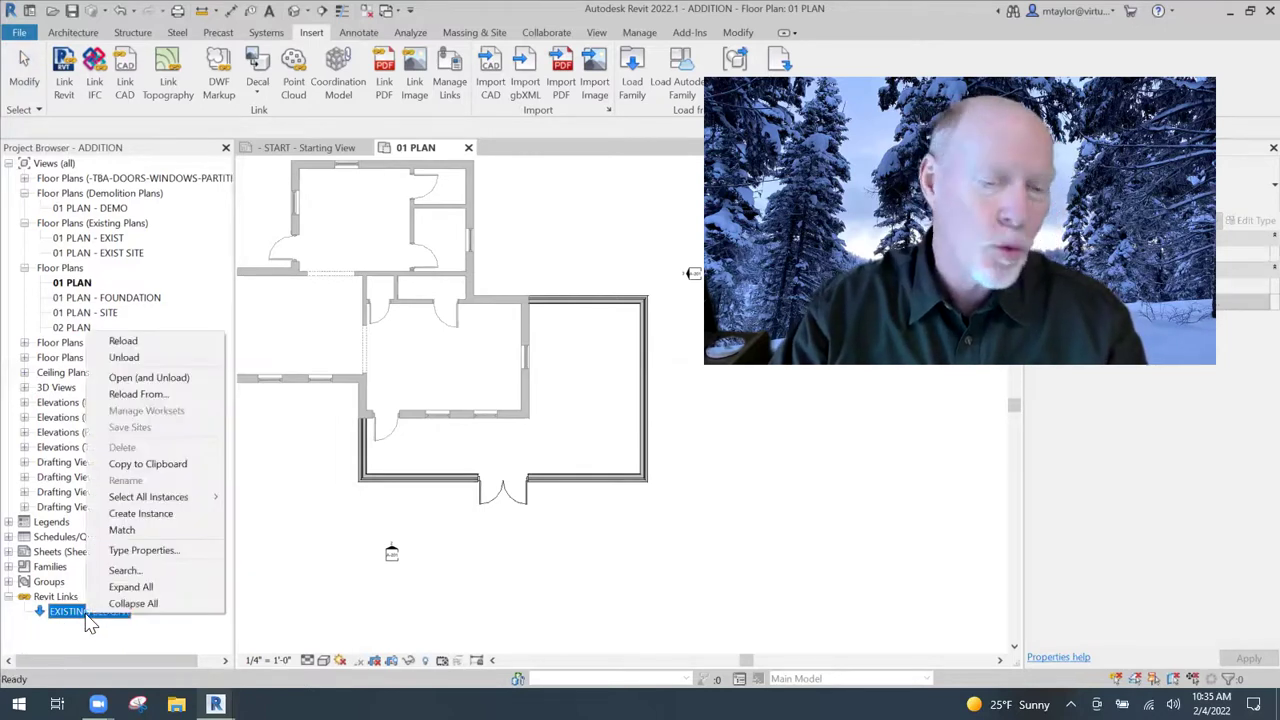
{"action": "left_click", "coordinate": [126, 342]}
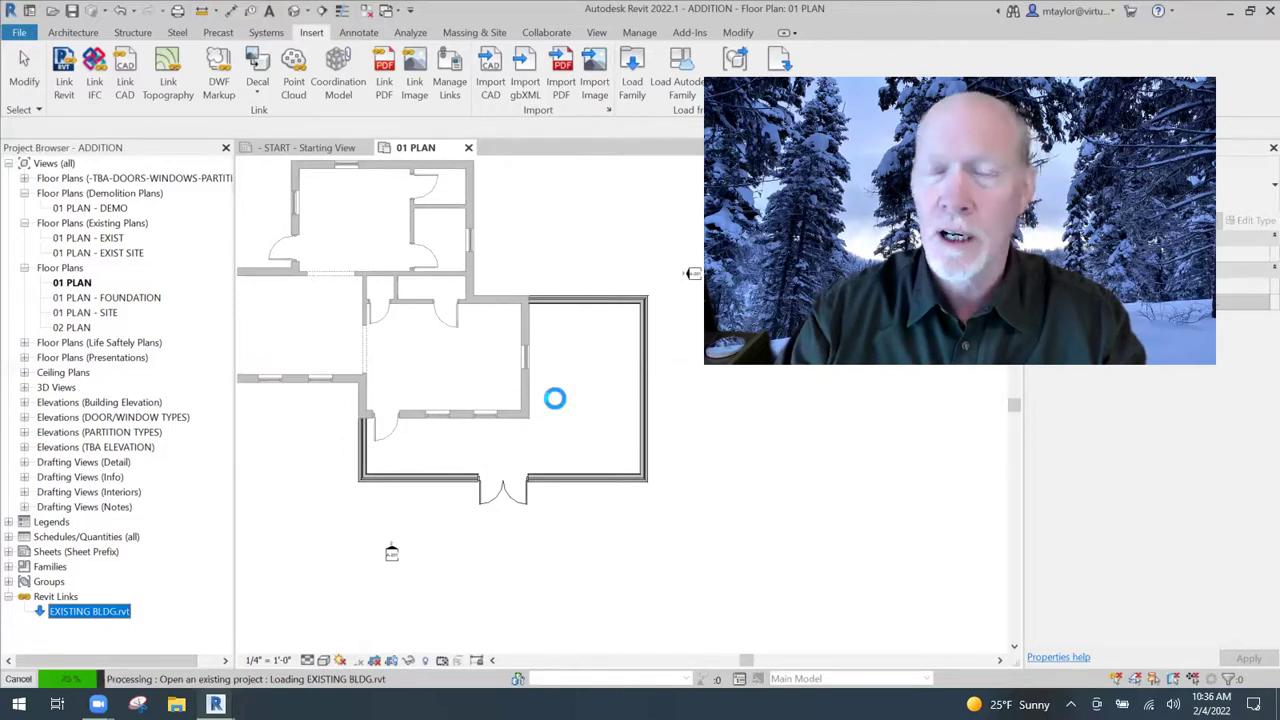
{"action": "scroll", "coordinate": [560, 410], "scroll_direction": "up", "scroll_amount": 2}
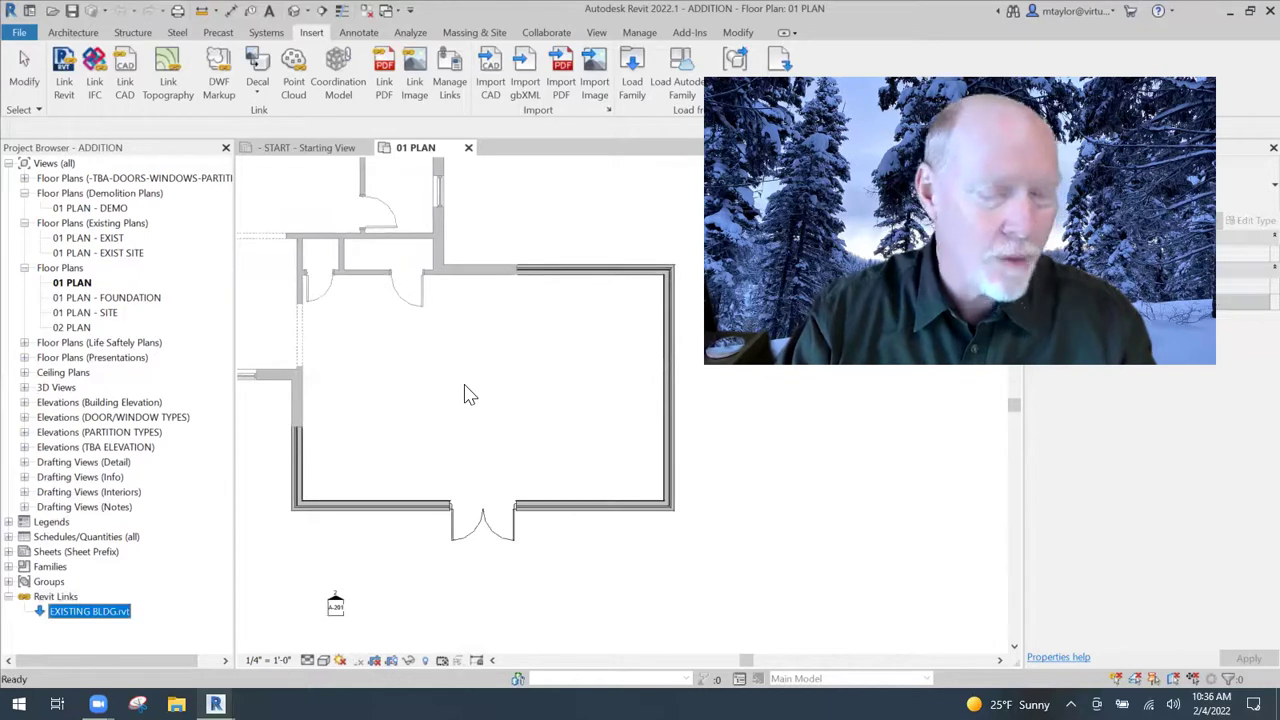
Open the 01 PLAN - EXIST and 01 PLAN - DEMO views and check the linked southeast room in each
{"action": "double_click", "coordinate": [86, 239]}
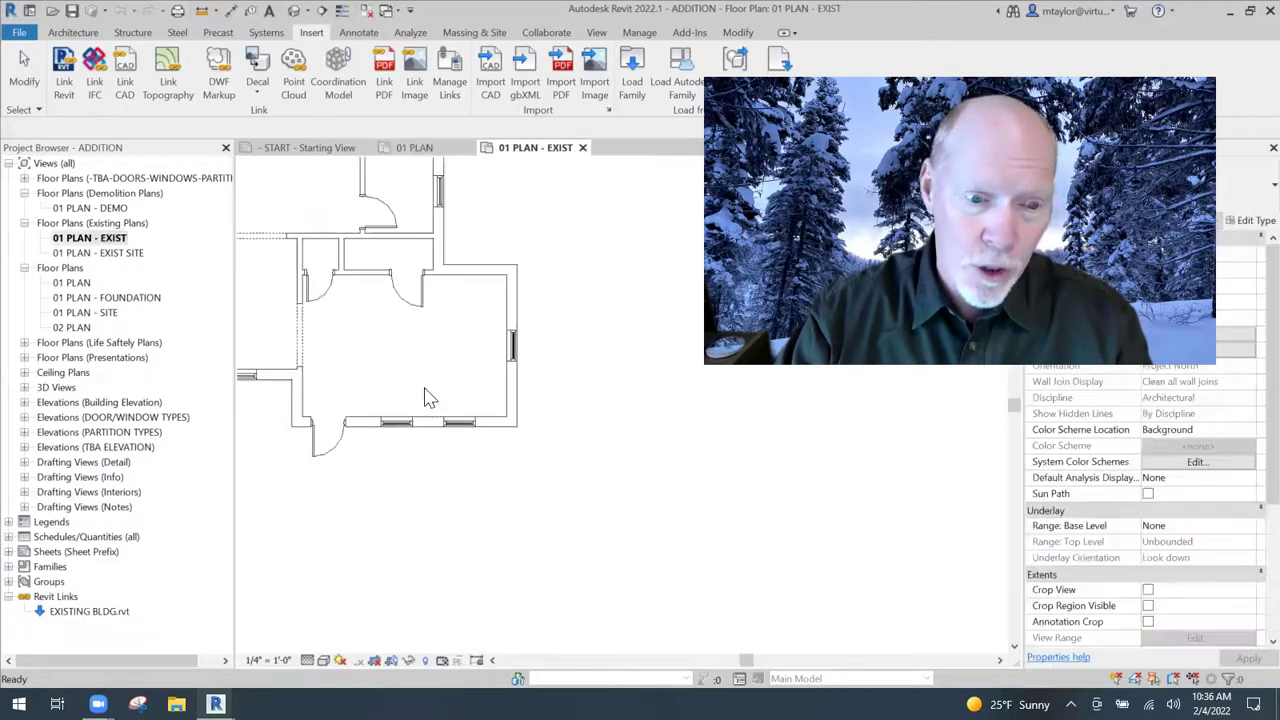
{"action": "scroll", "coordinate": [397, 361], "scroll_direction": "up", "scroll_amount": 2}
{"action": "mouse_move", "coordinate": [400, 362]}
{"action": "middle_mouse_down"}
{"action": "mouse_move", "coordinate": [437, 371]}
{"action": "mouse_move", "coordinate": [394, 369]}
{"action": "middle_mouse_up"}
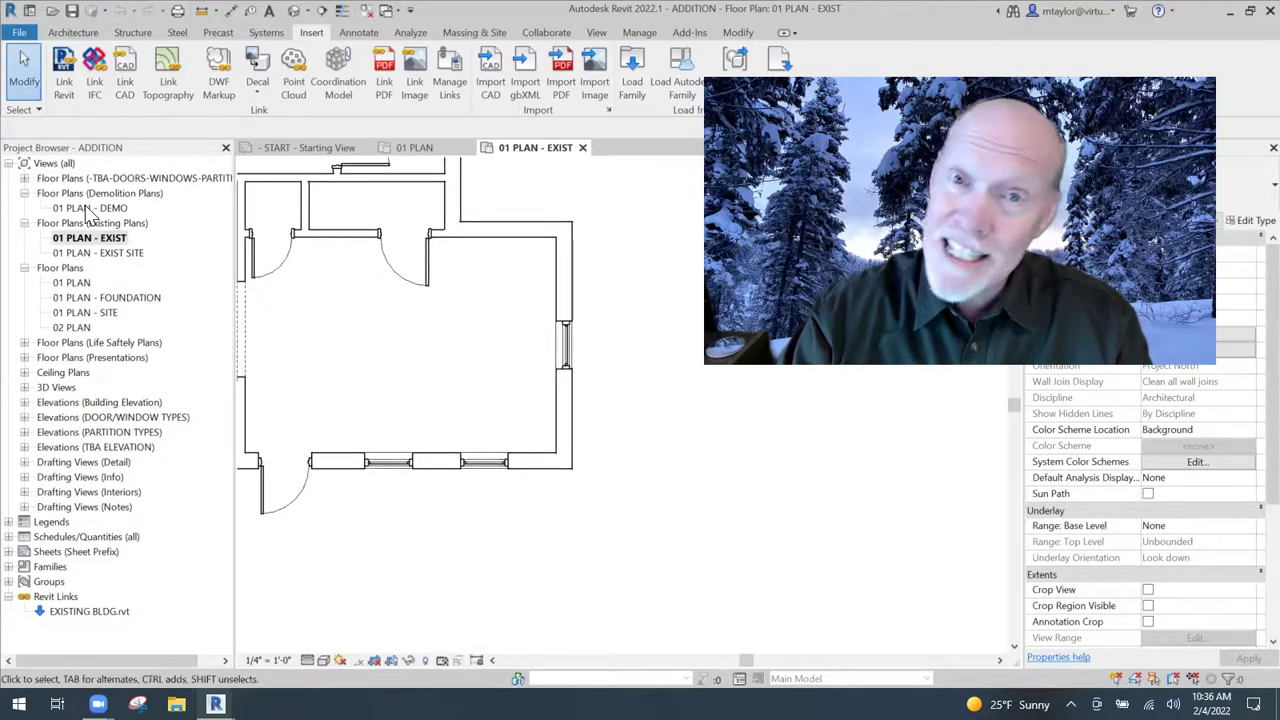
{"action": "double_click", "coordinate": [88, 208]}
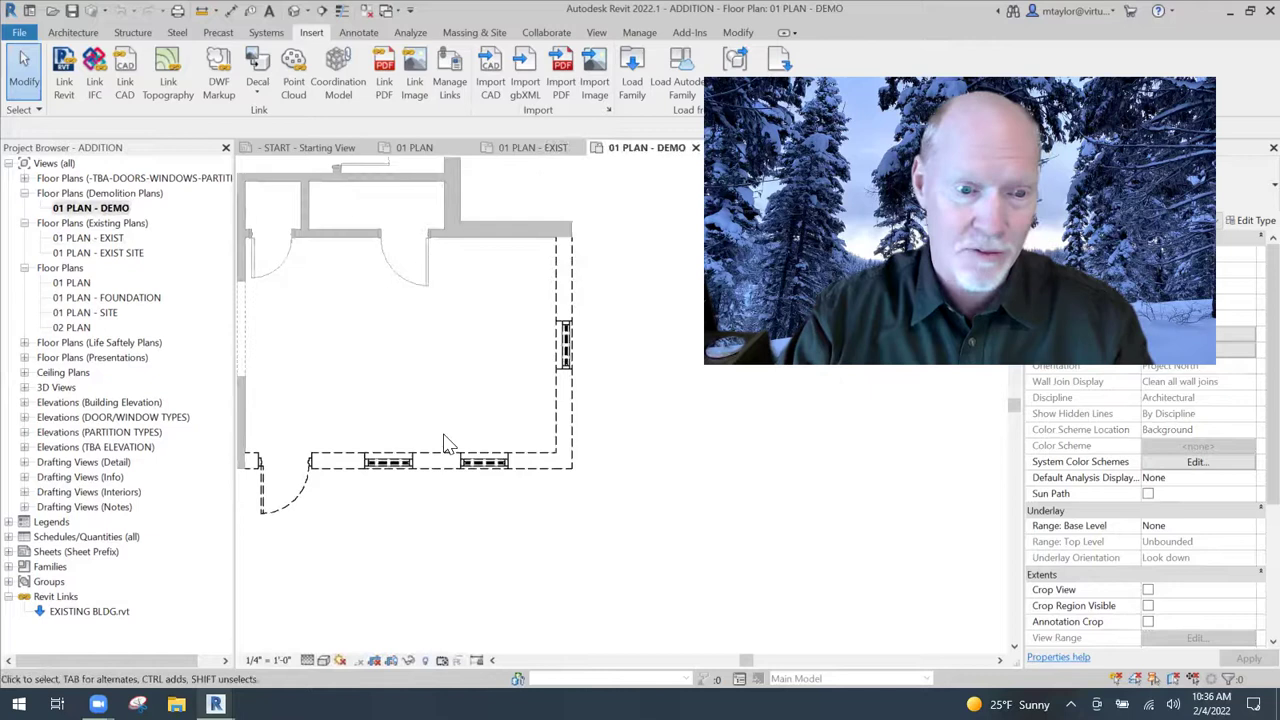
{"action": "mouse_move", "coordinate": [422, 405]}
{"action": "middle_mouse_down"}
{"action": "mouse_move", "coordinate": [406, 406]}
{"action": "mouse_move", "coordinate": [443, 397]}
{"action": "middle_mouse_up"}
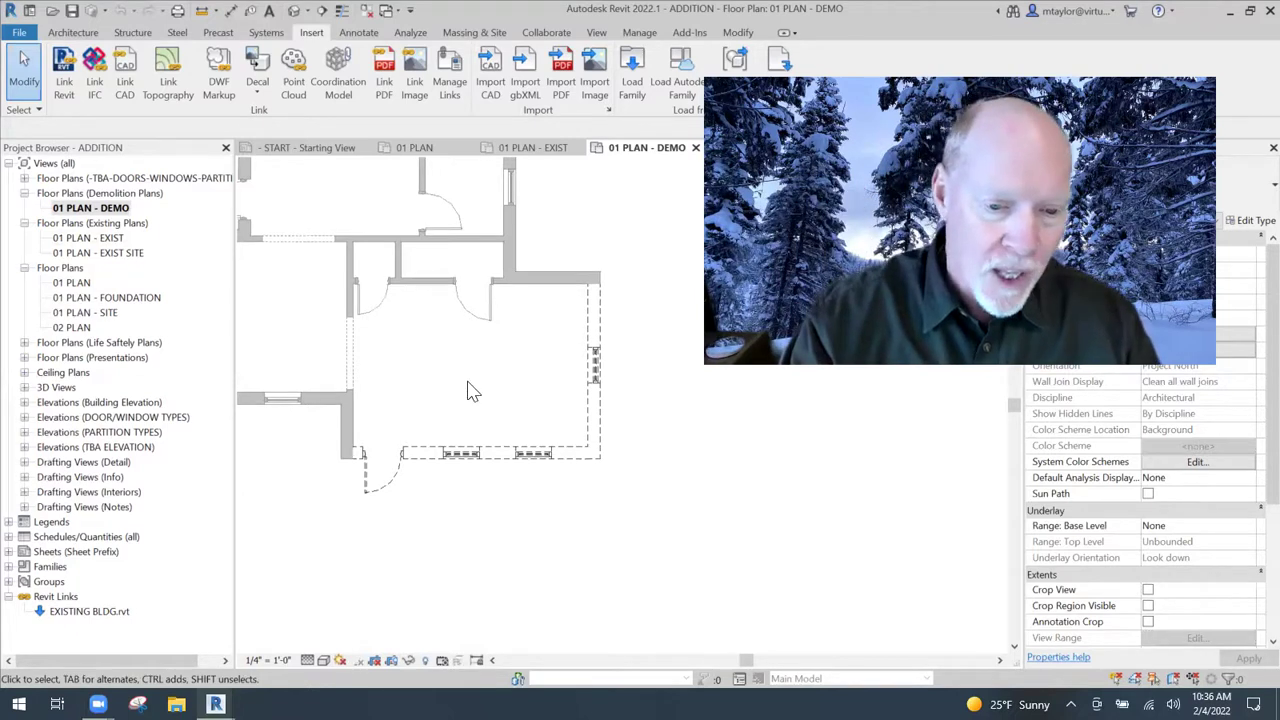
{"action": "scroll", "coordinate": [475, 388], "scroll_direction": "up", "scroll_amount": 2}
{"action": "scroll", "coordinate": [503, 392], "scroll_direction": "up", "scroll_amount": 1}
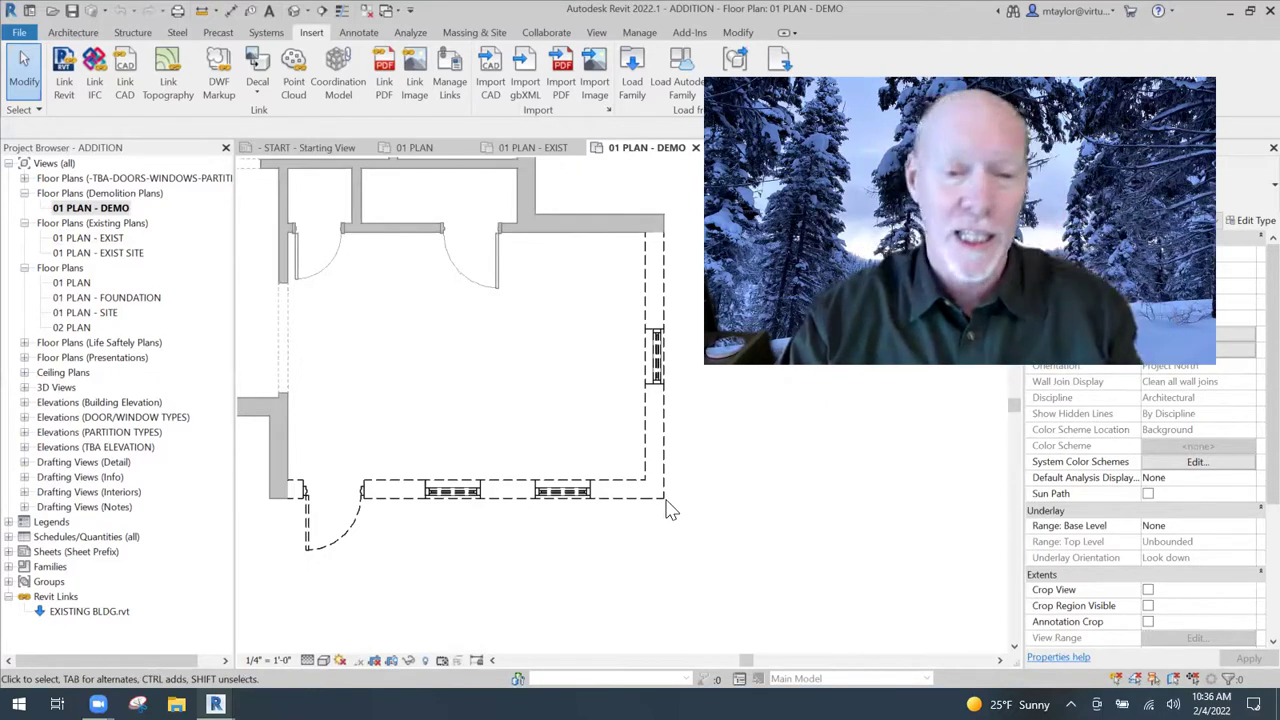
Return to 01 PLAN and examine where the addition's north wall meets the linked existing wall
{"action": "double_click", "coordinate": [72, 284]}
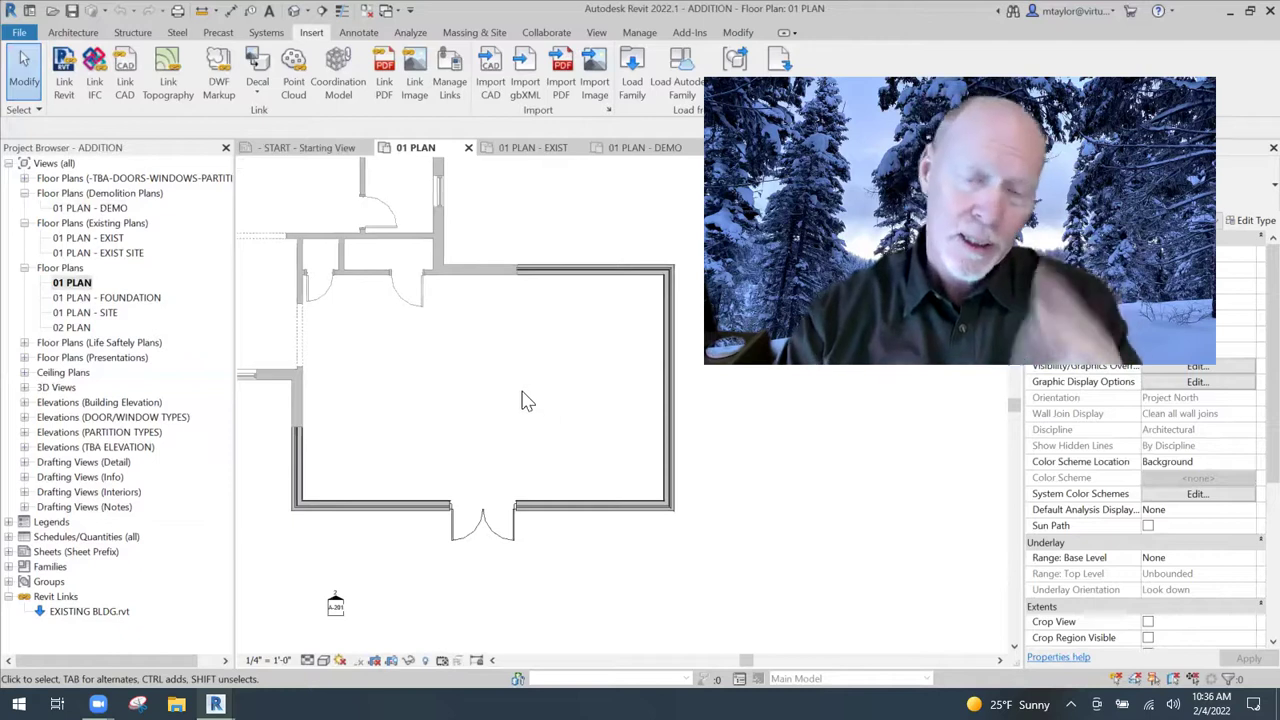
{"action": "scroll", "coordinate": [514, 404], "scroll_direction": "up", "scroll_amount": 2}
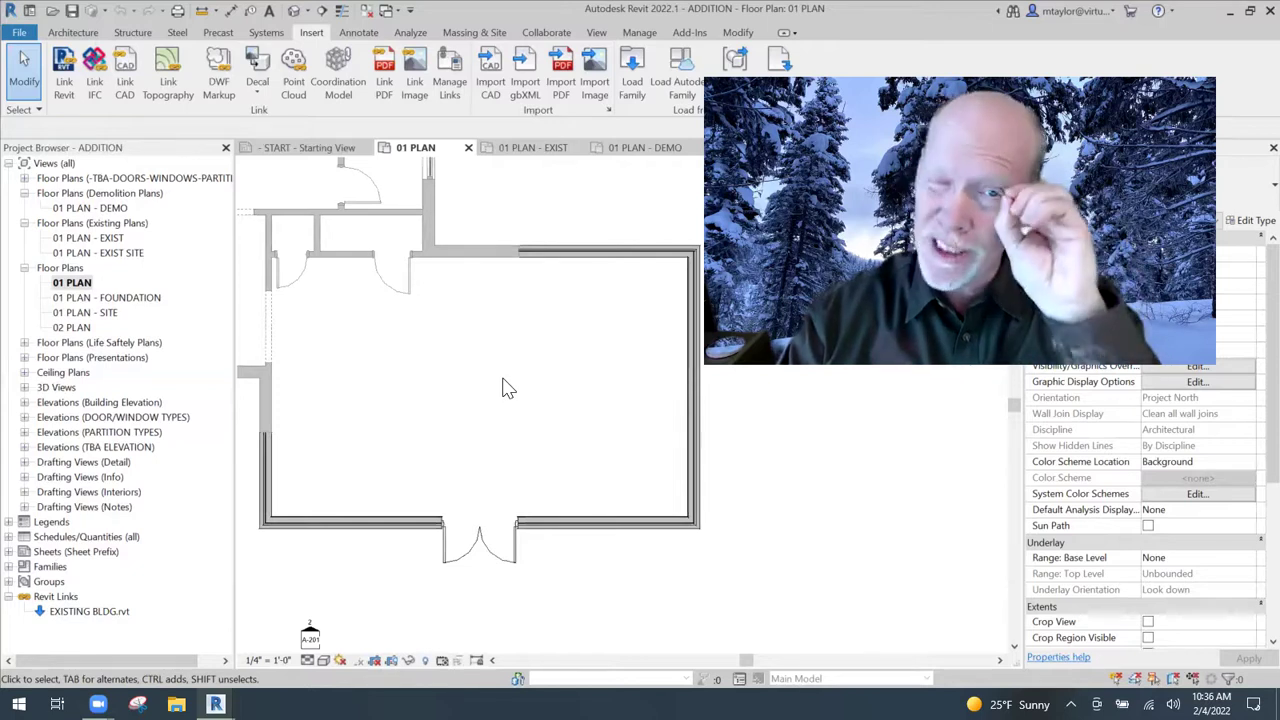
{"action": "middle_click_drag", "start_coordinate": [527, 306], "coordinate": [523, 342]}
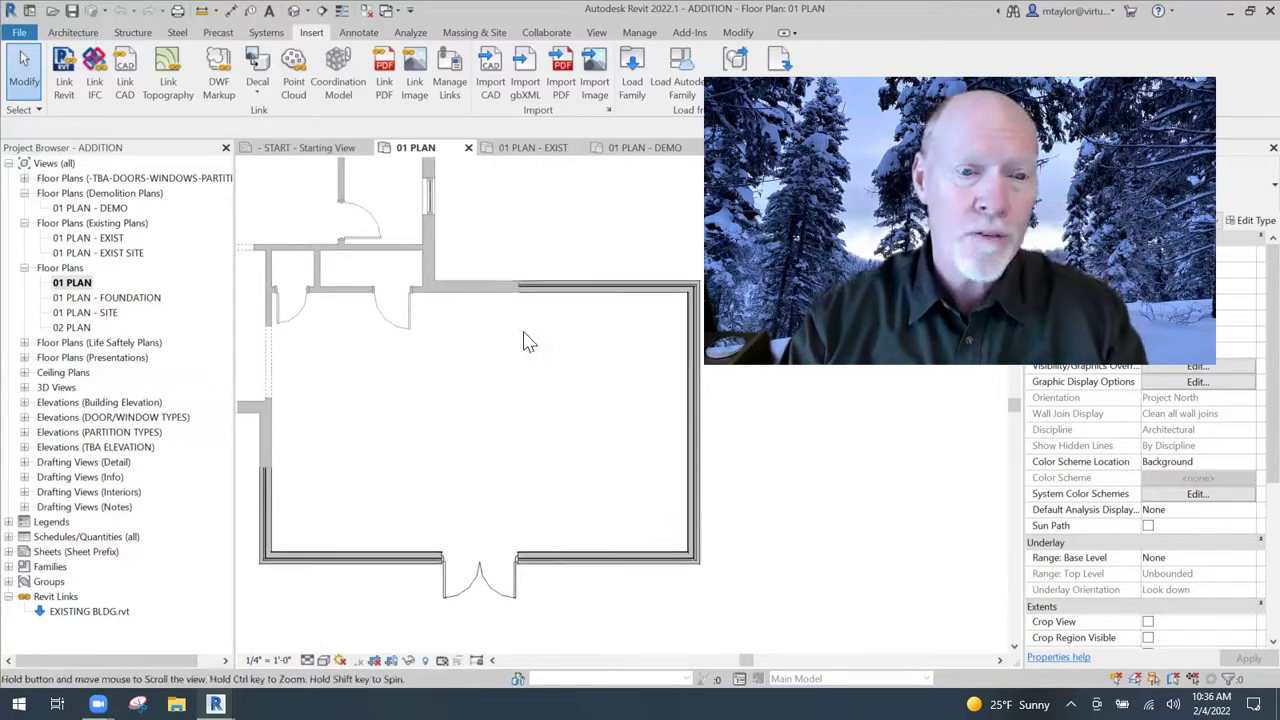
{"action": "scroll", "coordinate": [549, 348], "scroll_direction": "up", "scroll_amount": 2}
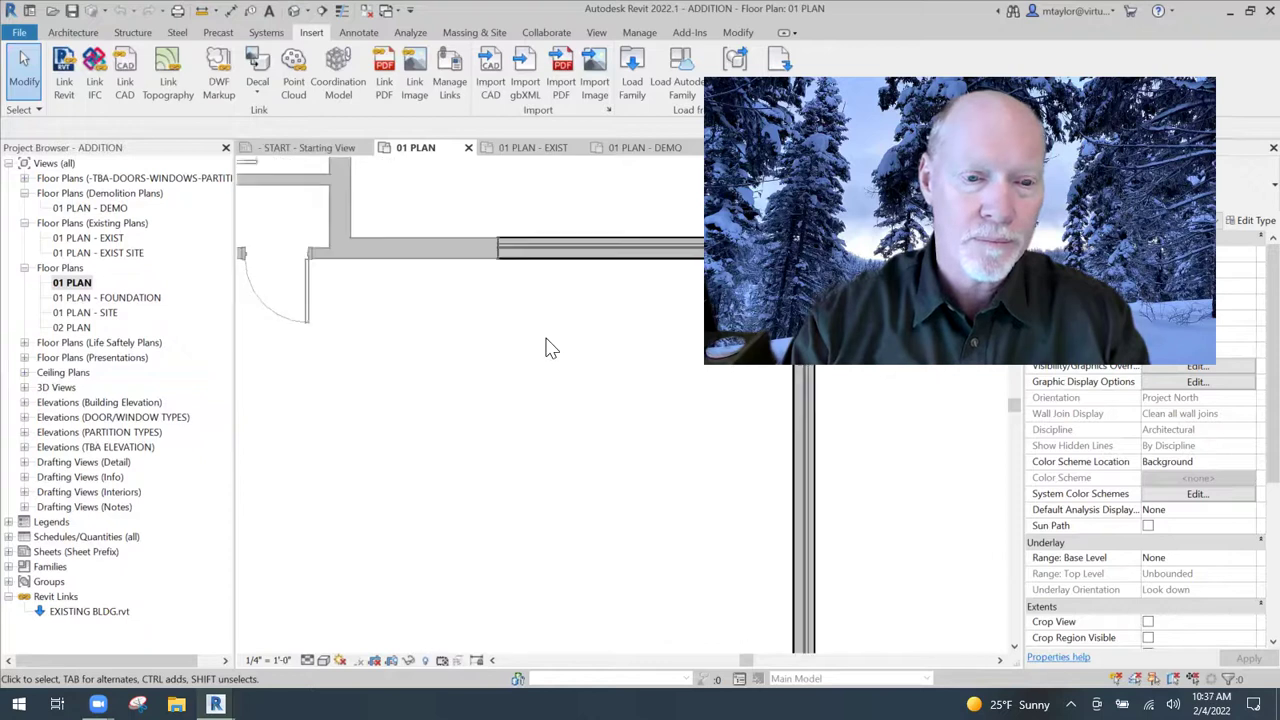
{"action": "scroll", "coordinate": [530, 410], "scroll_direction": "down", "scroll_amount": 2}
{"action": "middle_click_drag", "start_coordinate": [508, 449], "coordinate": [494, 429]}
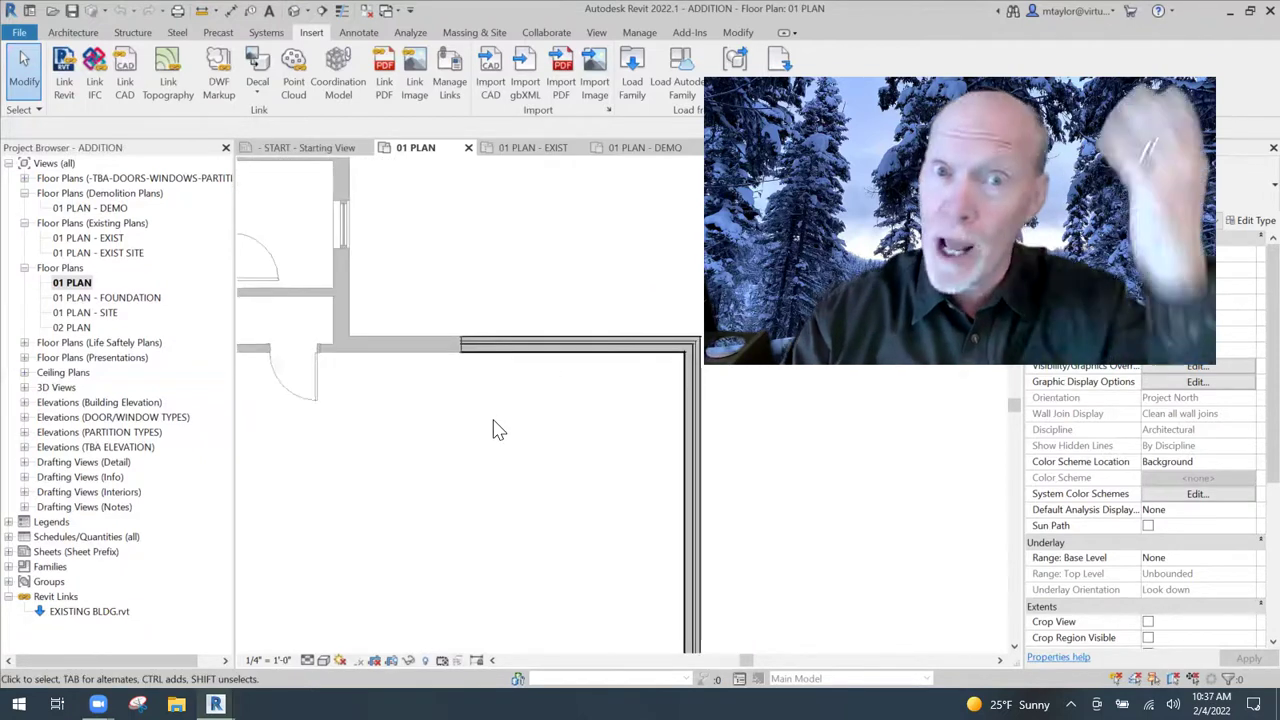
{"action": "scroll", "coordinate": [544, 371], "scroll_direction": "up", "scroll_amount": 1}
{"action": "scroll", "coordinate": [457, 529], "scroll_direction": "down", "scroll_amount": 1}
{"action": "middle_click_drag", "start_coordinate": [457, 529], "coordinate": [476, 430]}
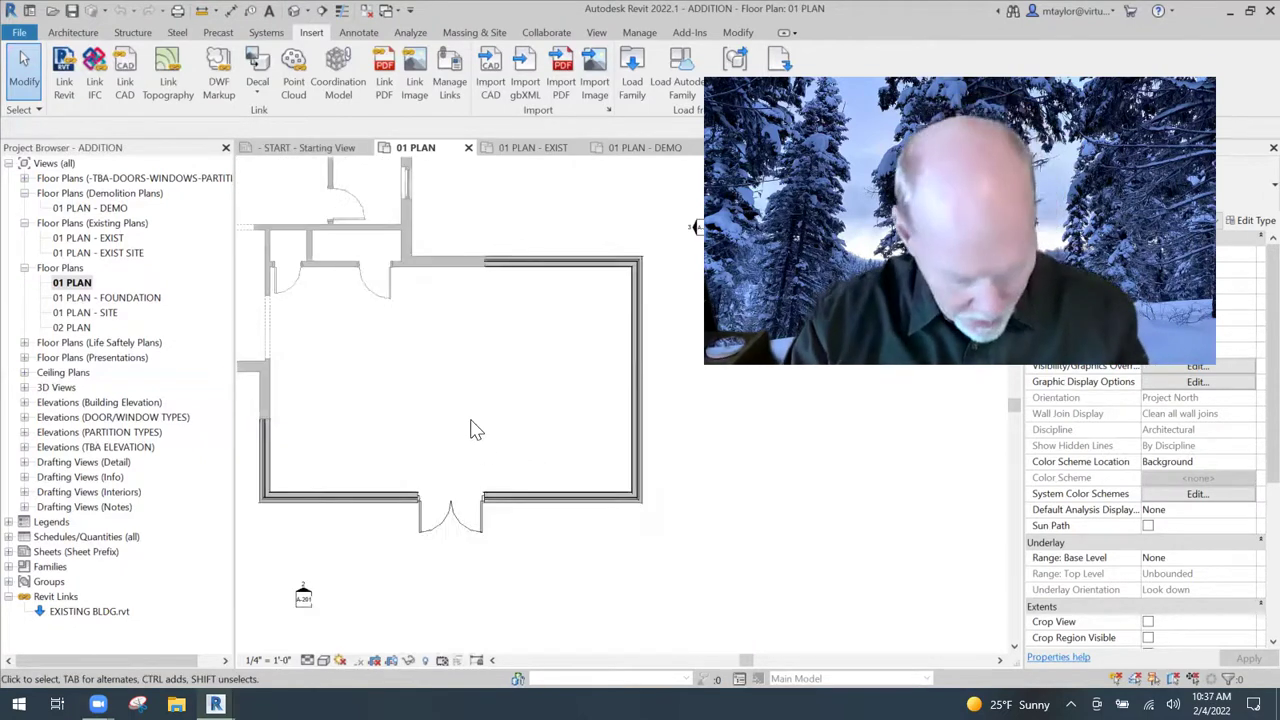
Place a 6'-0" x 6'-8" exterior double flush door across the north wall's old-to-new joint, about 10'-6" from the east wall
{"action": "key", "text": "d"}
{"action": "key", "text": "r"}
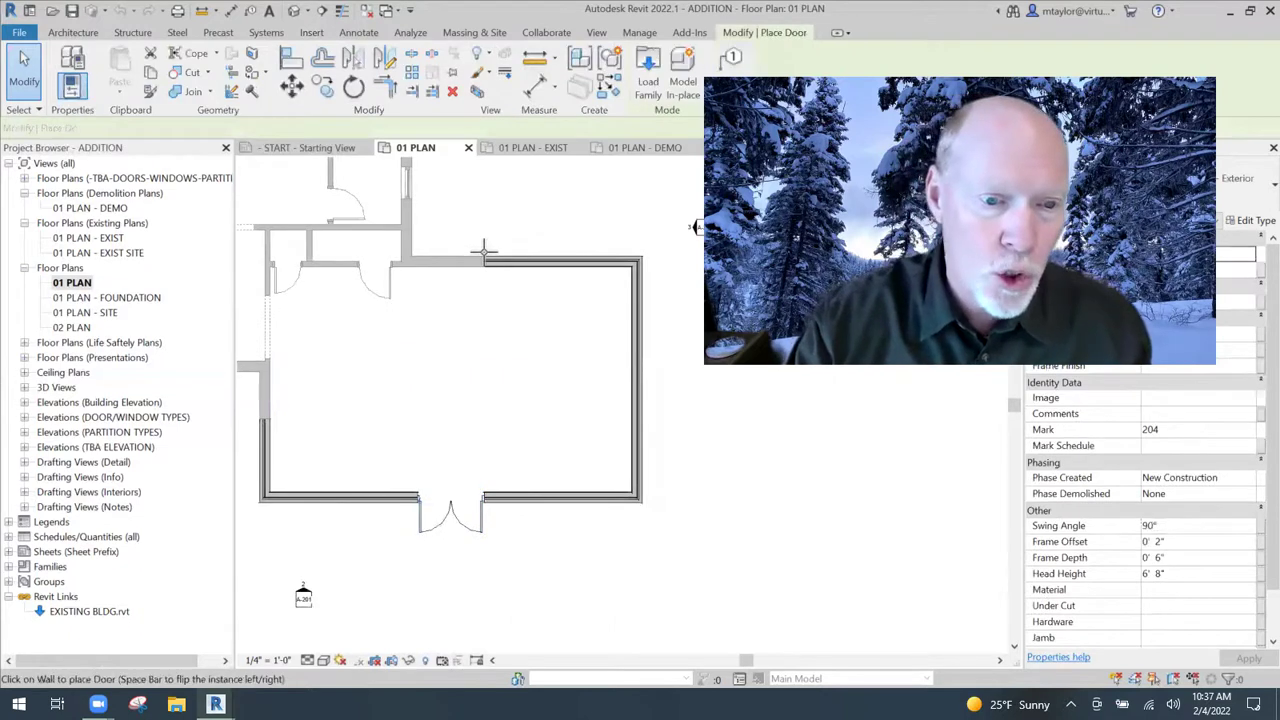
{"action": "scroll", "coordinate": [481, 233], "scroll_direction": "up", "scroll_amount": 2}
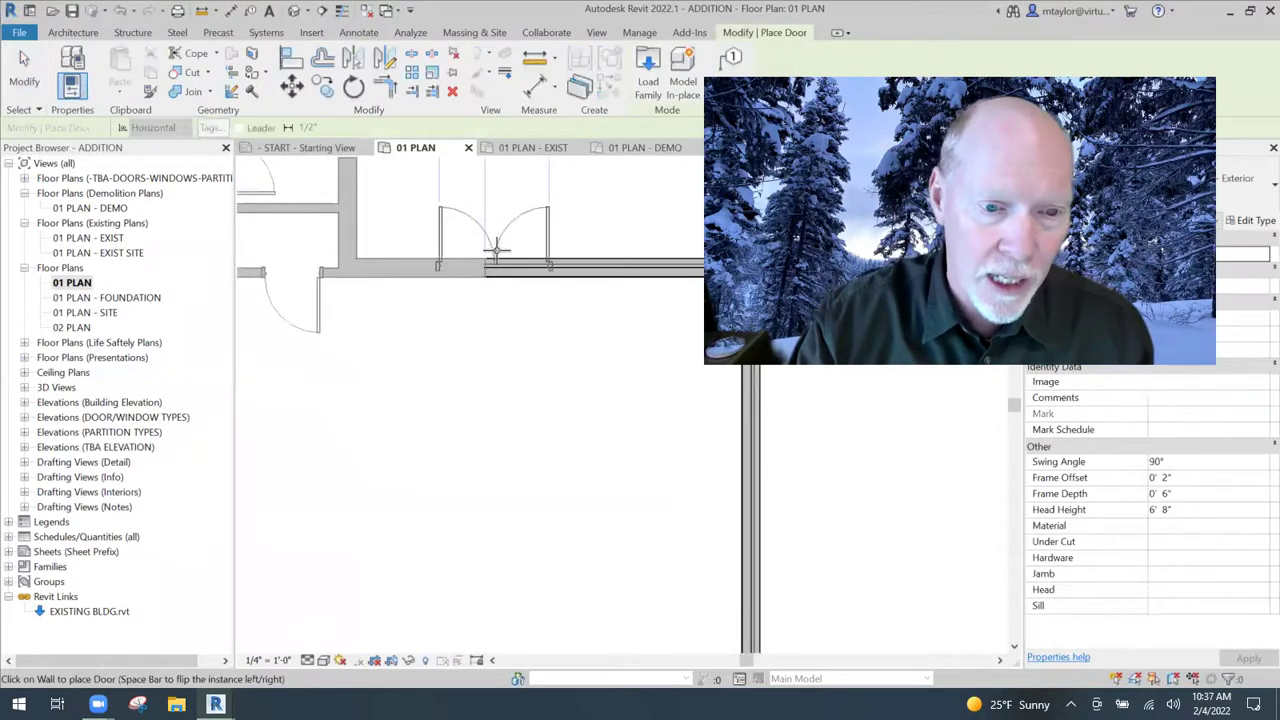
{"action": "scroll", "coordinate": [527, 371], "scroll_direction": "down", "scroll_amount": 1}
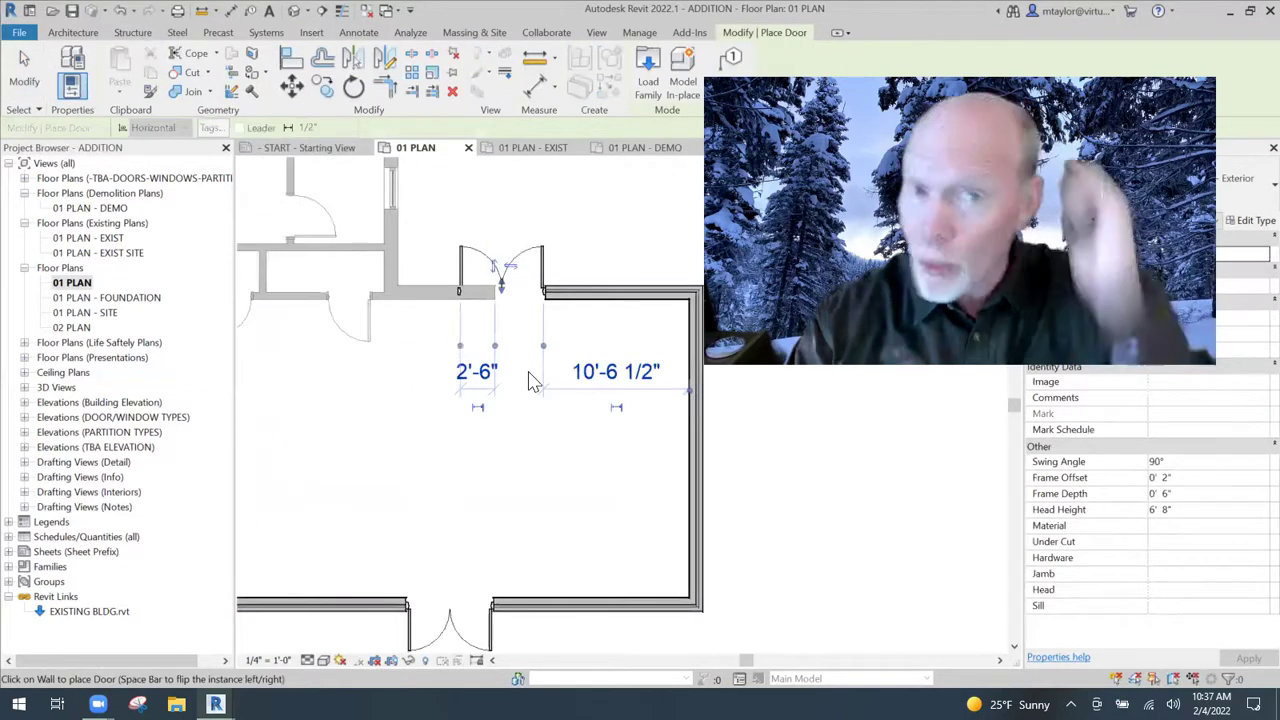
{"action": "key", "text": "Escape"}
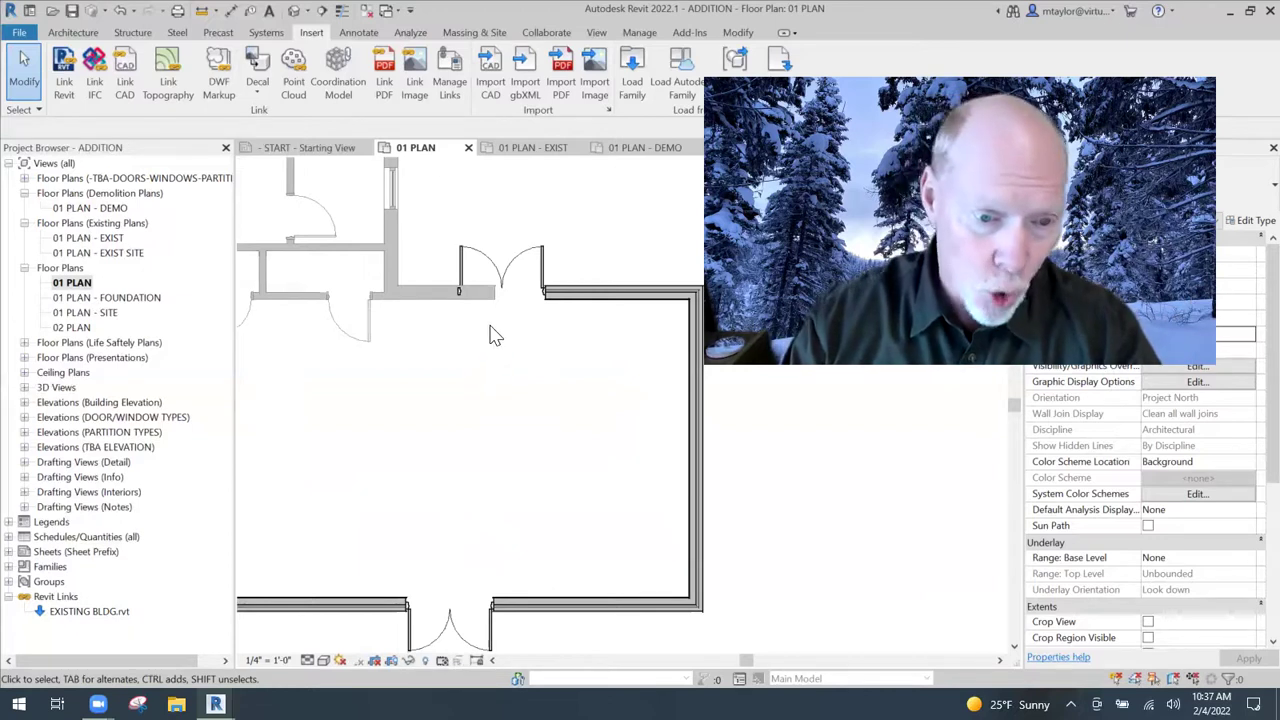
Add an aligned dimension from the linked existing wall's east face to the near side of the new north double door
{"action": "scroll", "coordinate": [488, 322], "scroll_direction": "up", "scroll_amount": 2}
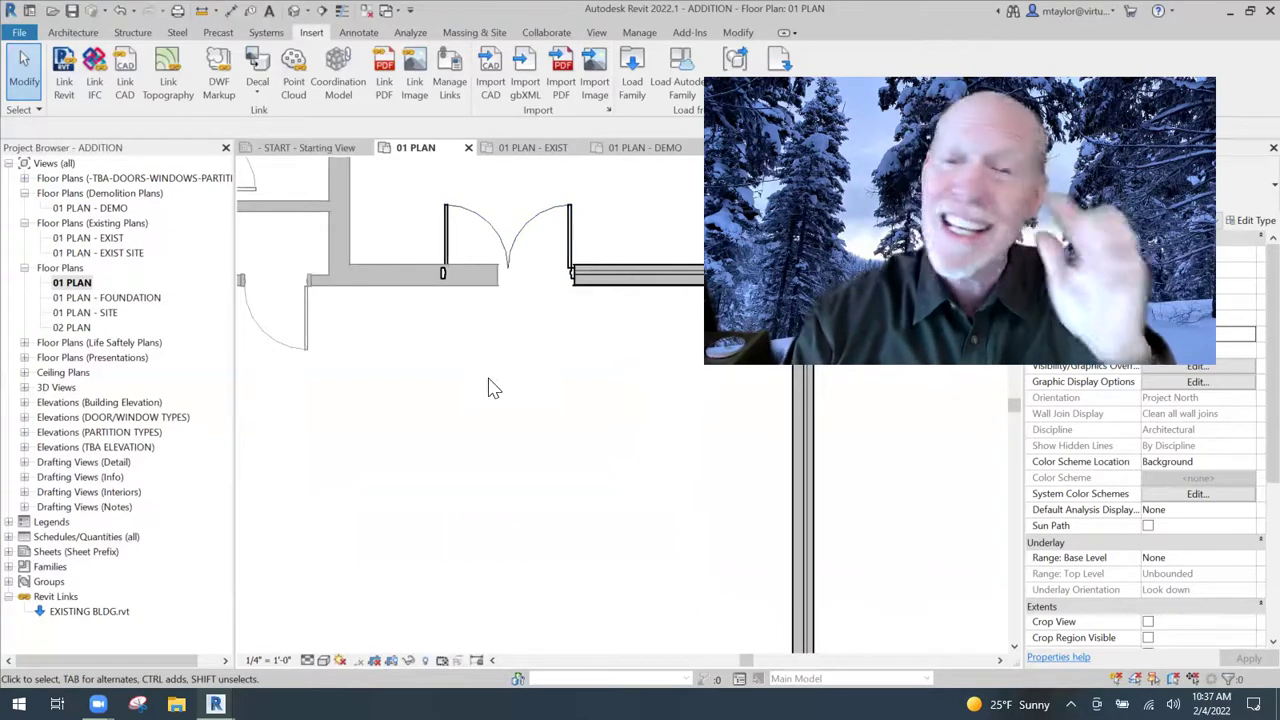
{"action": "middle_click_drag", "start_coordinate": [481, 339], "coordinate": [490, 388]}
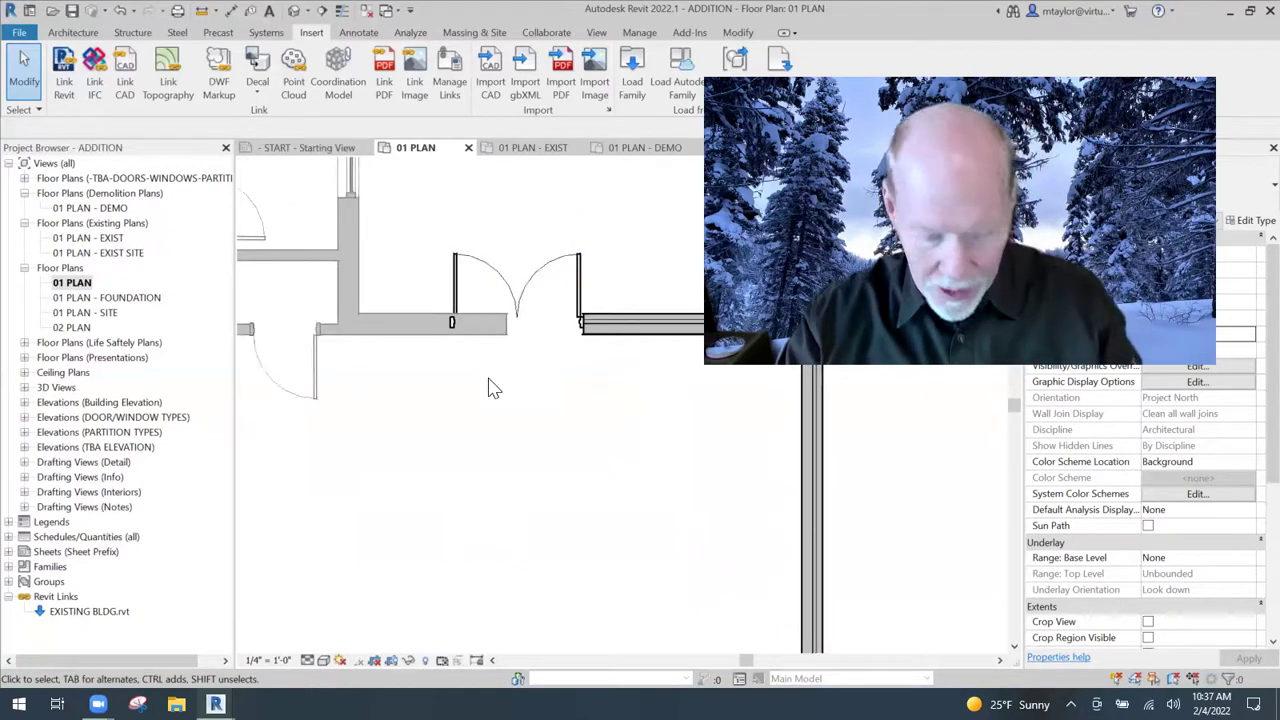
{"action": "key", "text": "d"}
{"action": "key", "text": "i"}
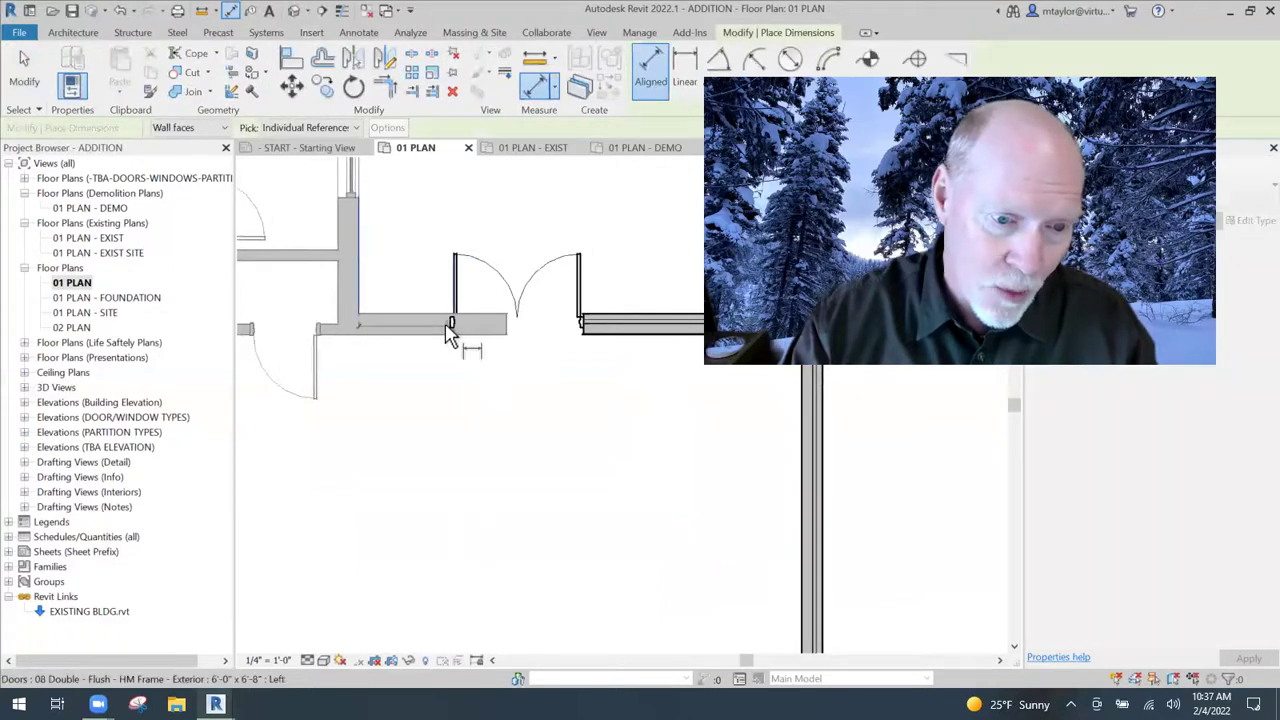
{"action": "left_click", "coordinate": [450, 207]}
{"action": "left_click", "coordinate": [456, 217]}
{"action": "scroll", "coordinate": [530, 390], "scroll_direction": "down", "scroll_amount": 1}
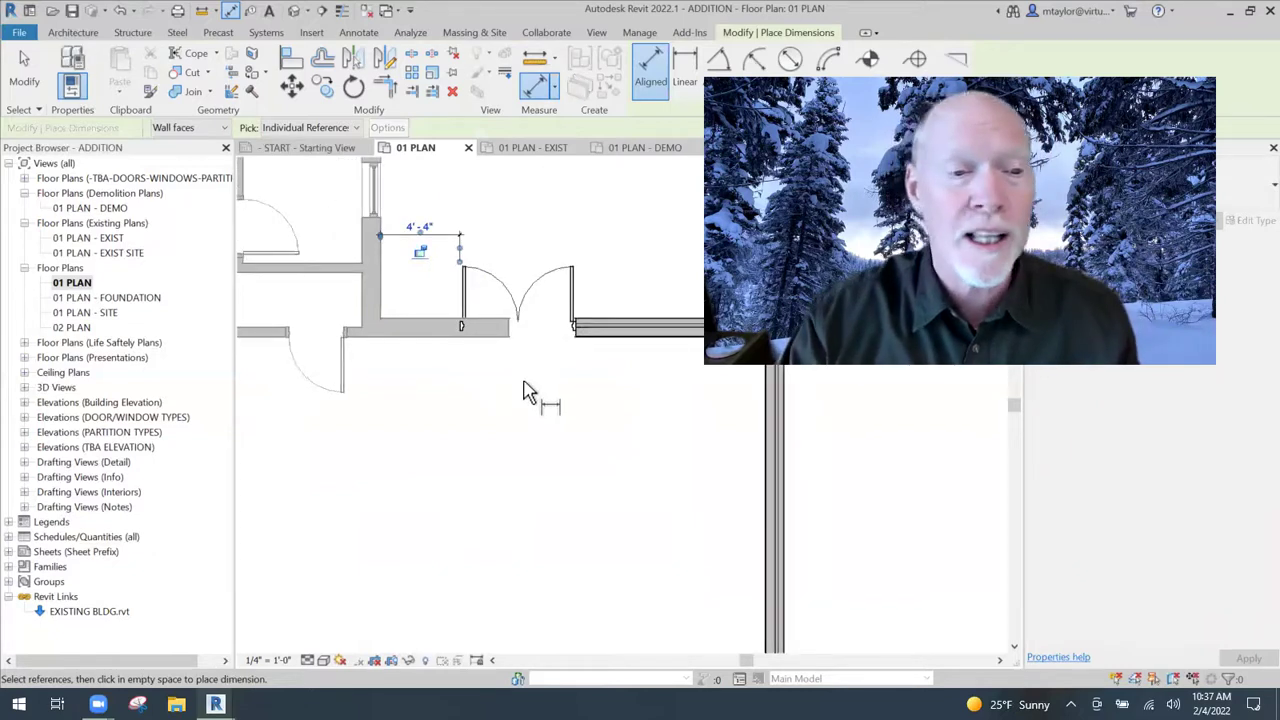
{"action": "key", "text": "Escape"}
{"action": "key", "text": "Escape"}
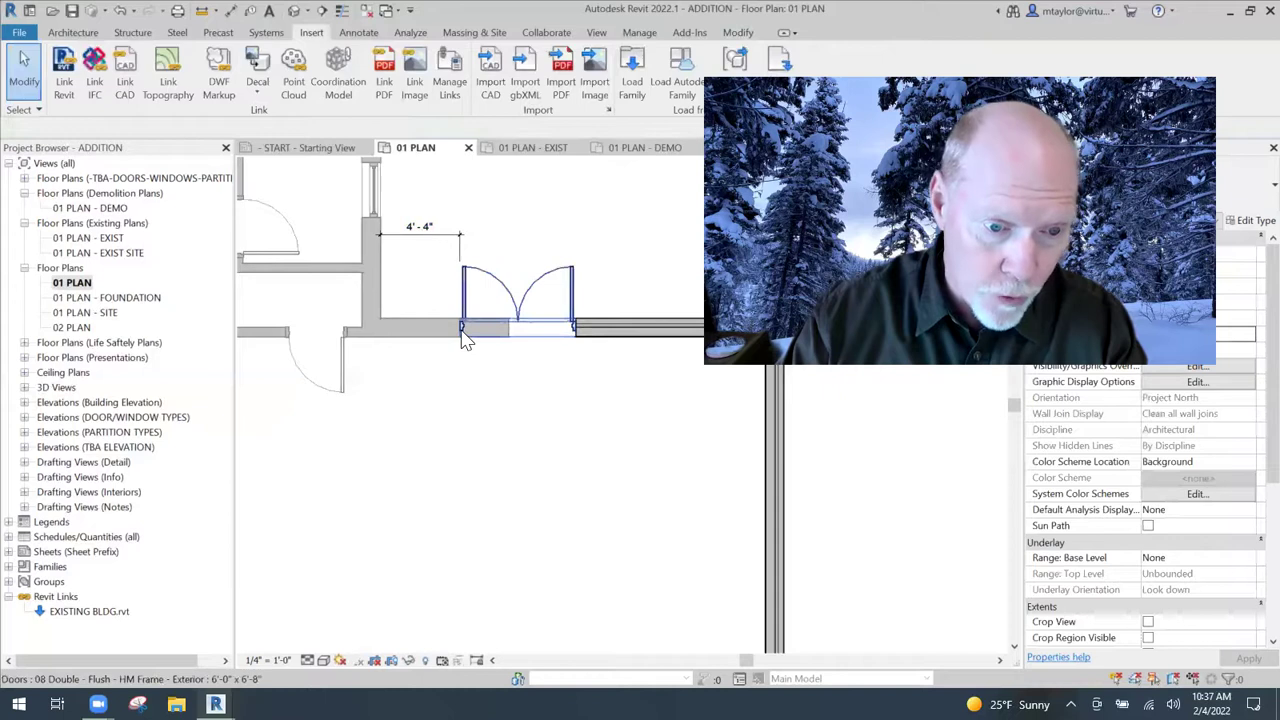
{"action": "mouse_move", "coordinate": [509, 402]}
{"action": "middle_mouse_down"}
{"action": "mouse_move", "coordinate": [531, 411]}
{"action": "mouse_move", "coordinate": [516, 402]}
{"action": "middle_mouse_up"}
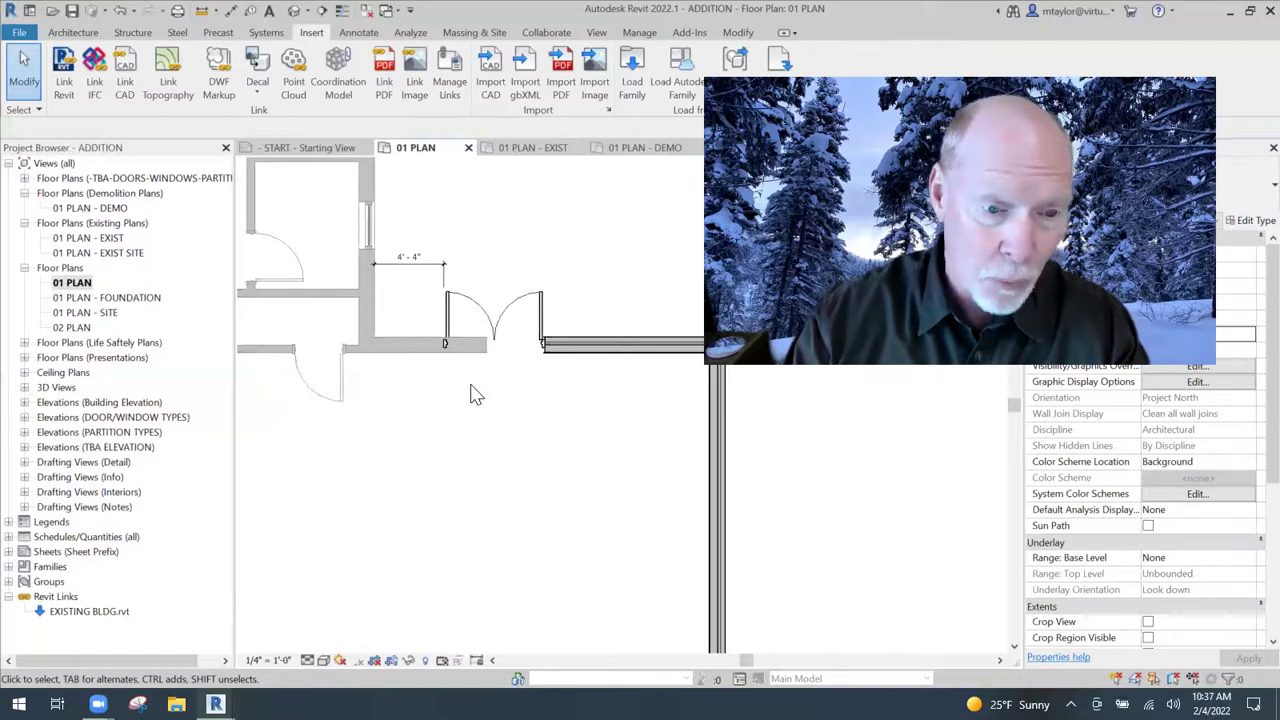
{"action": "scroll", "coordinate": [475, 395], "scroll_direction": "up", "scroll_amount": 2}
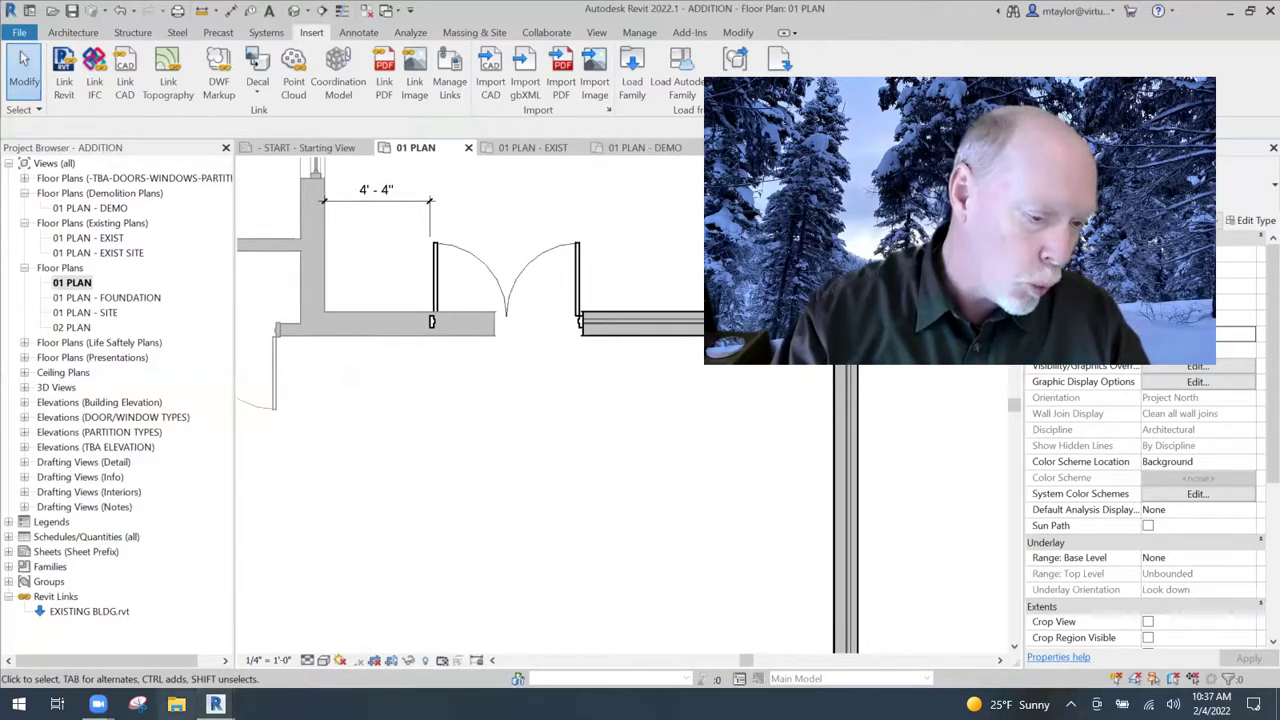
Switch to the EXISTING BLDG project's 01 PLAN - DEMO view and exit the Demolish command
{"action": "mouse_move", "coordinate": [215, 704]}
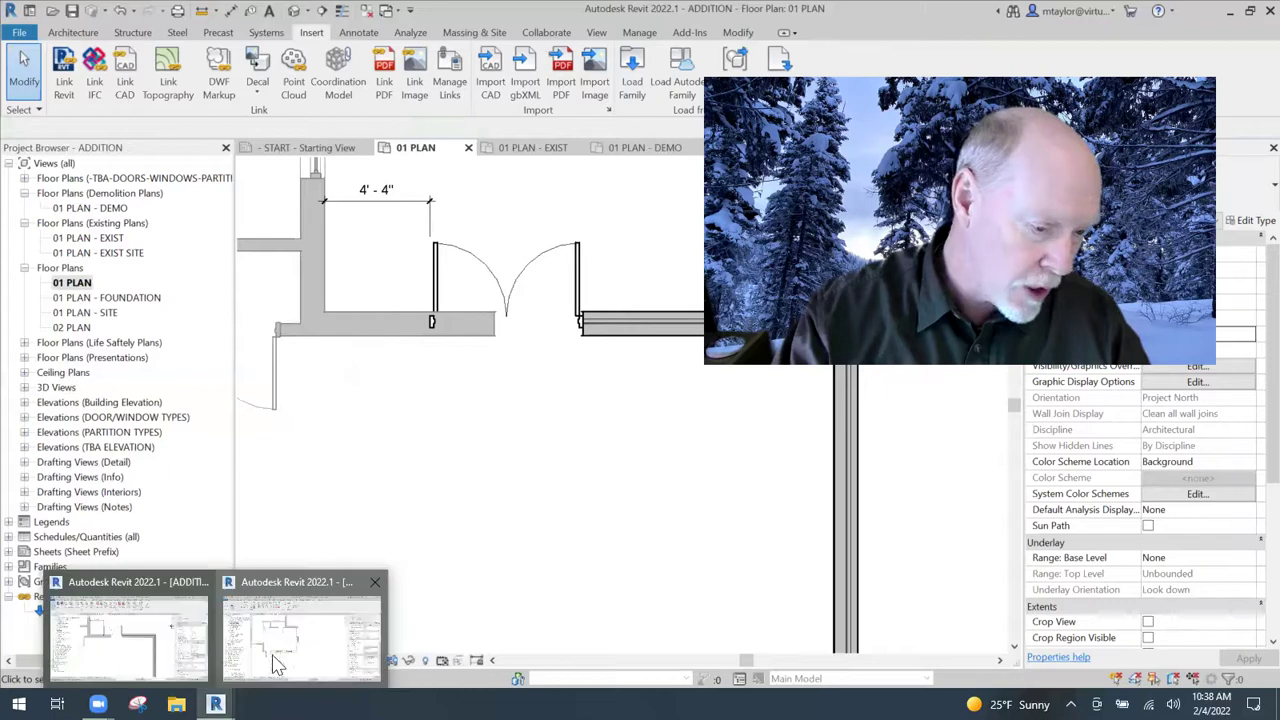
{"action": "left_click", "coordinate": [157, 660]}
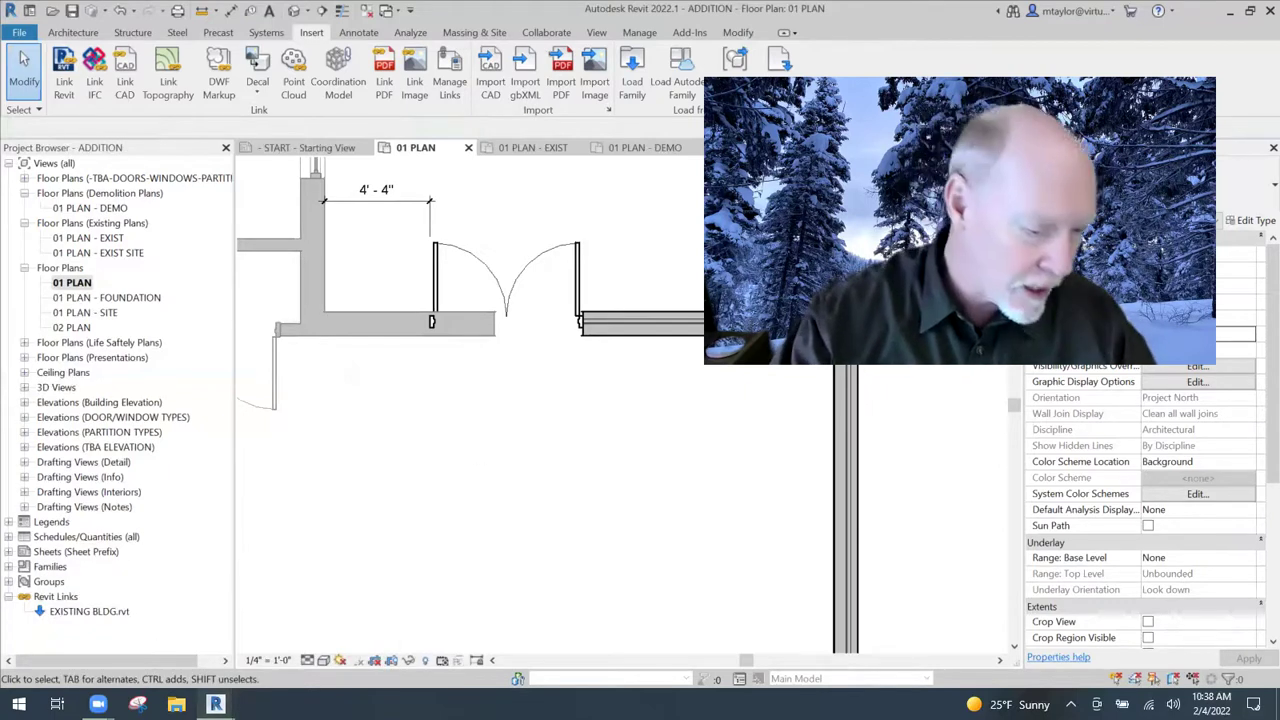
{"action": "mouse_move", "coordinate": [215, 704]}
{"action": "key", "text": "alt+Tab"}
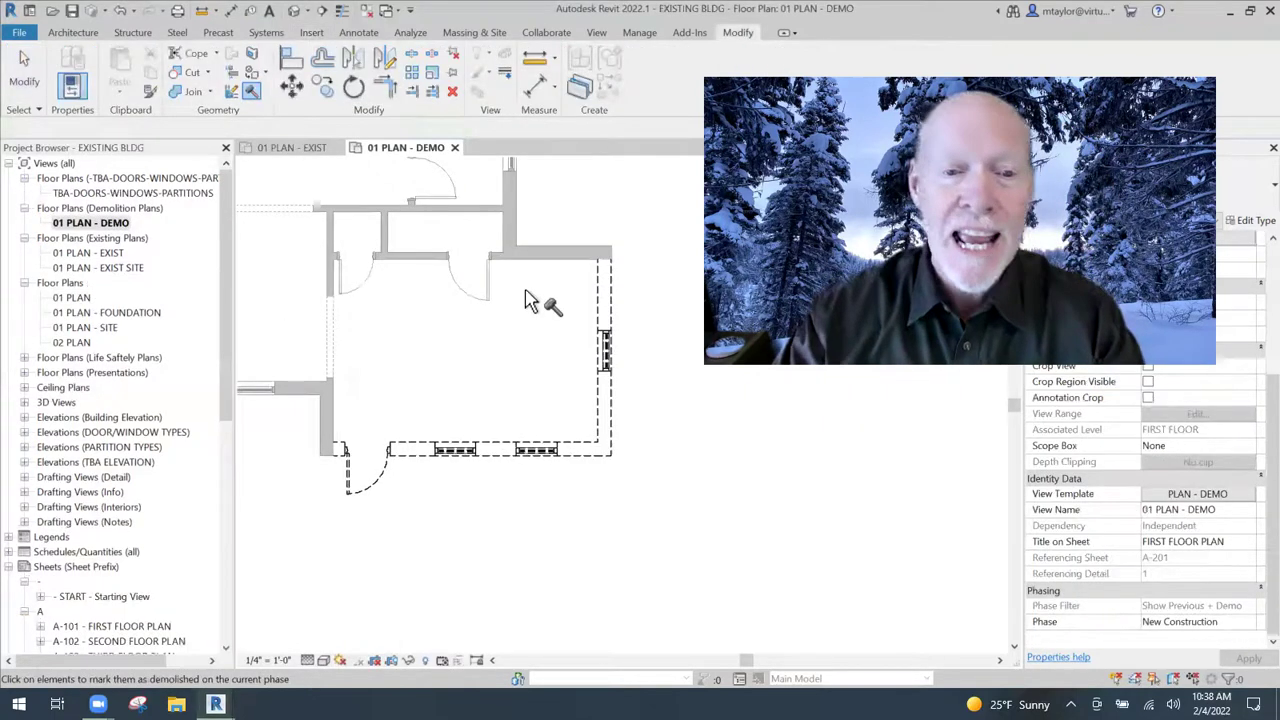
{"action": "scroll", "coordinate": [595, 372], "scroll_direction": "up", "scroll_amount": 1}
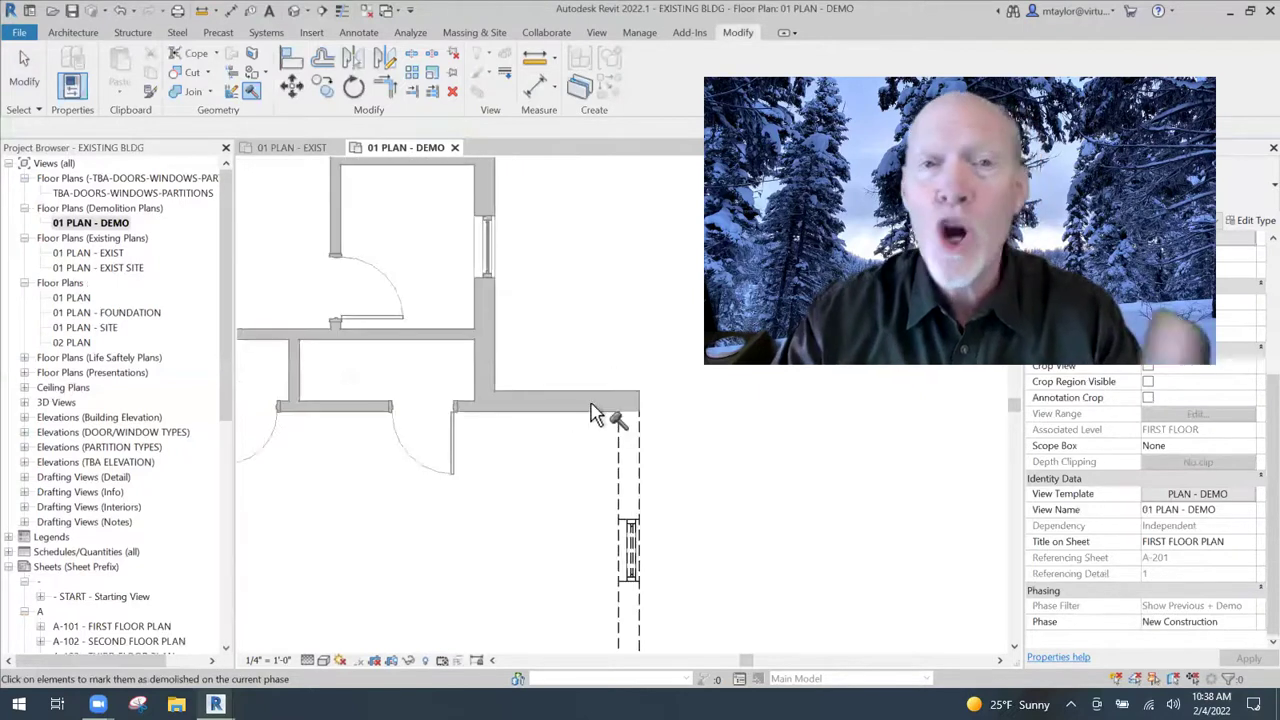
{"action": "scroll", "coordinate": [591, 374], "scroll_direction": "up", "scroll_amount": 1}
{"action": "key", "text": "Escape"}
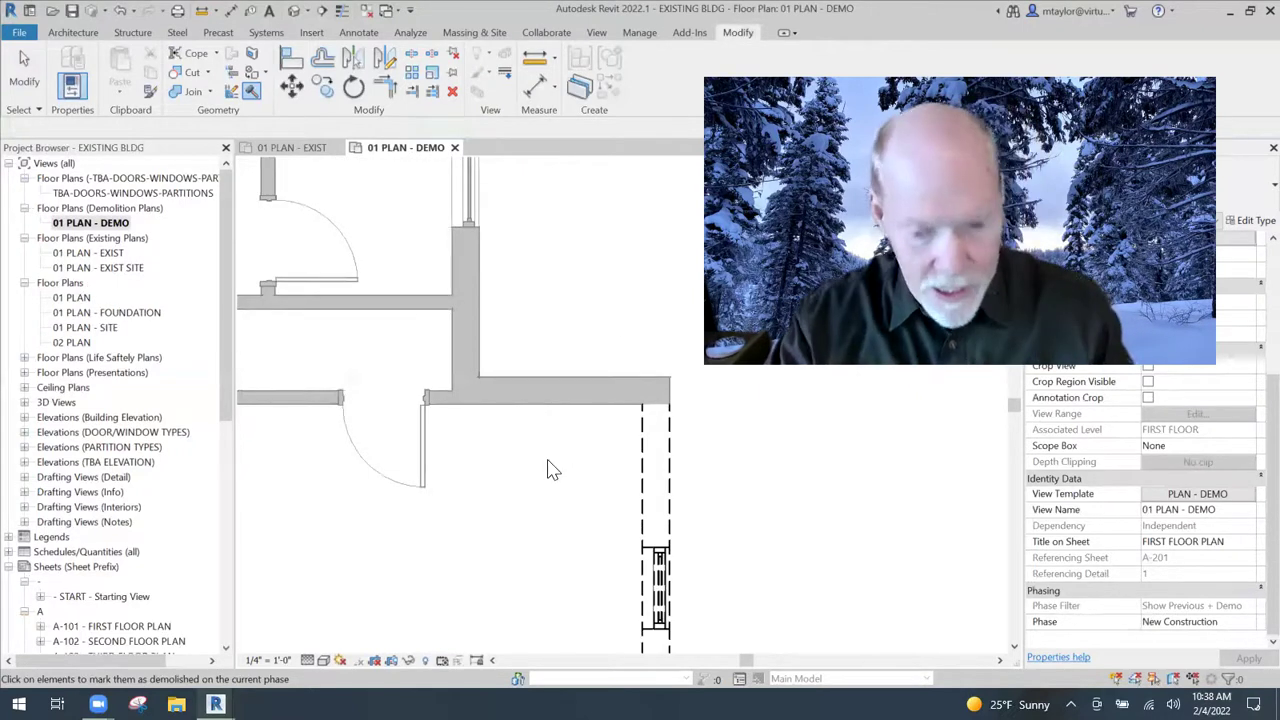
Draw a vertical detail line about 9'-0" long across the north wall, just west of the demolished east wall
{"action": "key", "text": "d"}
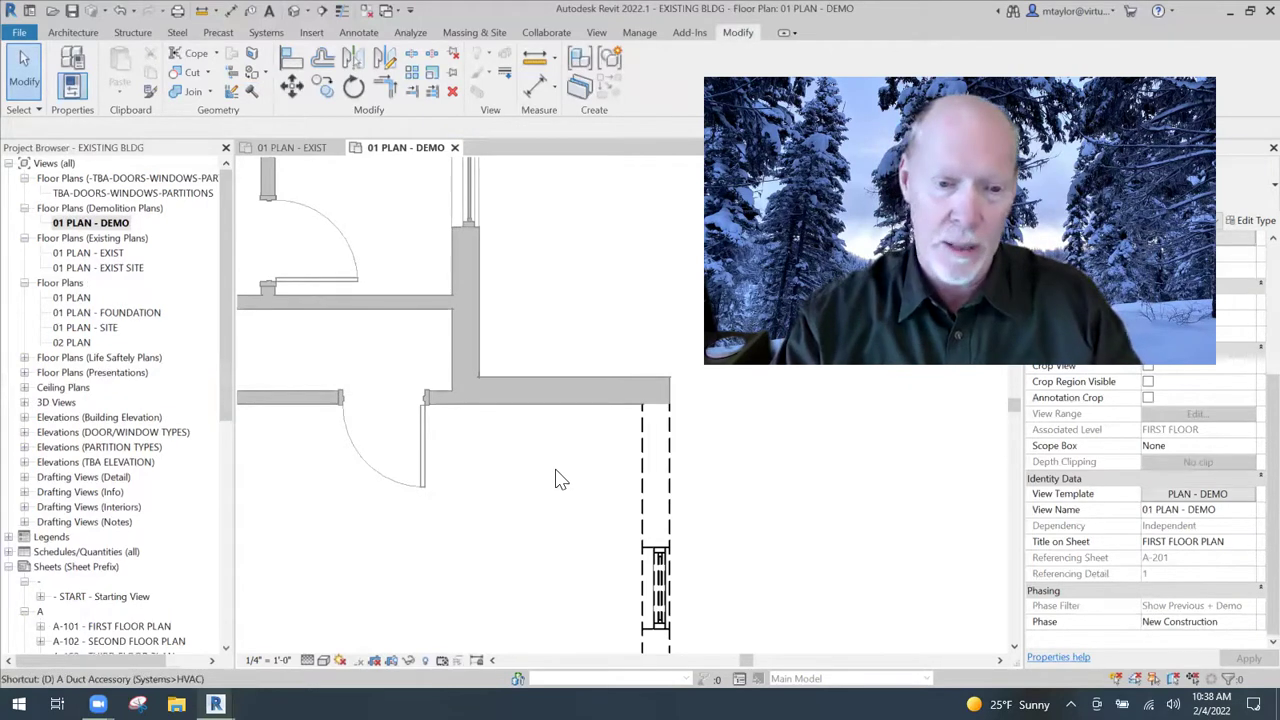
{"action": "key", "text": "l"}
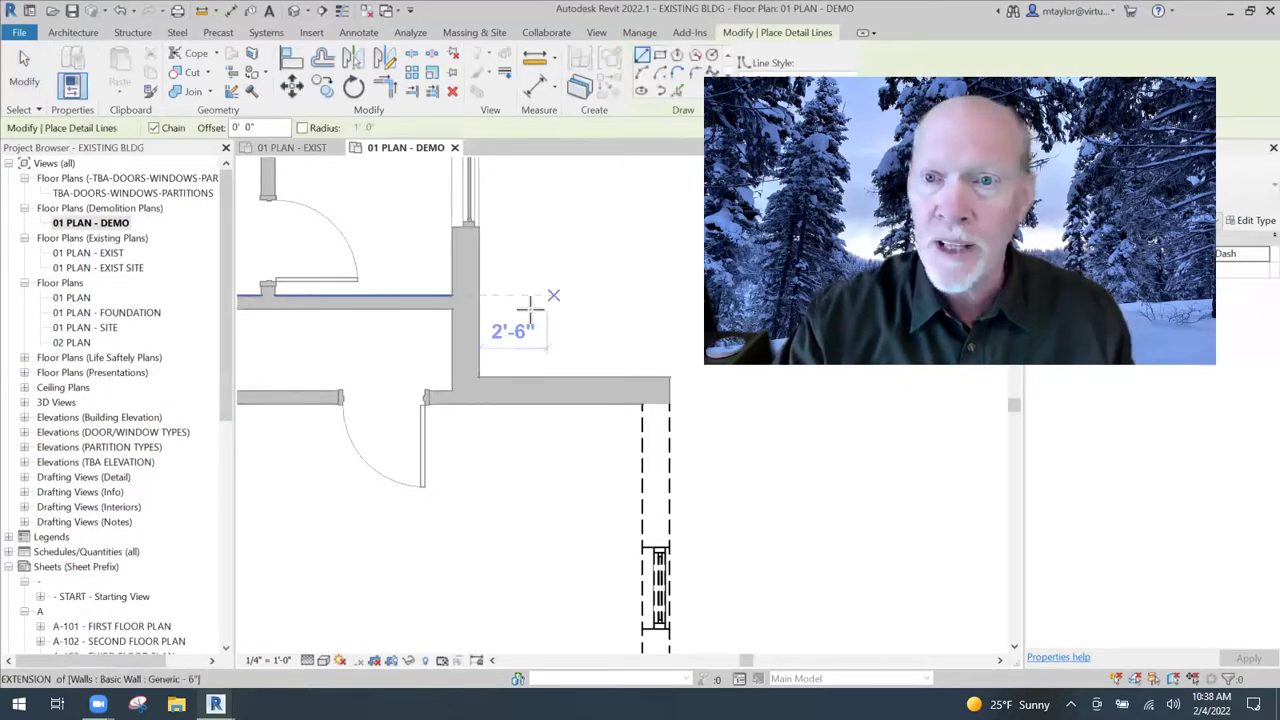
{"action": "left_click", "coordinate": [572, 265]}
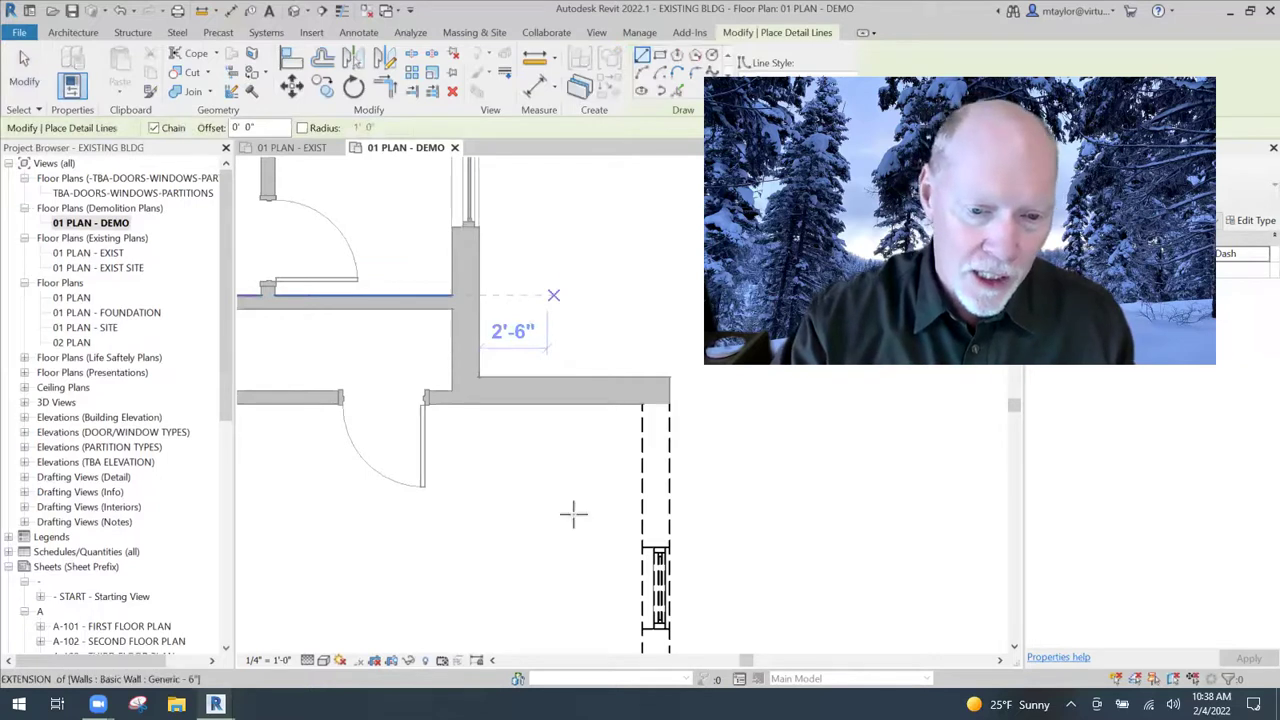
{"action": "left_click", "coordinate": [571, 514]}
{"action": "key", "text": "Escape"}
{"action": "middle_click_drag", "start_coordinate": [691, 349], "coordinate": [609, 291]}
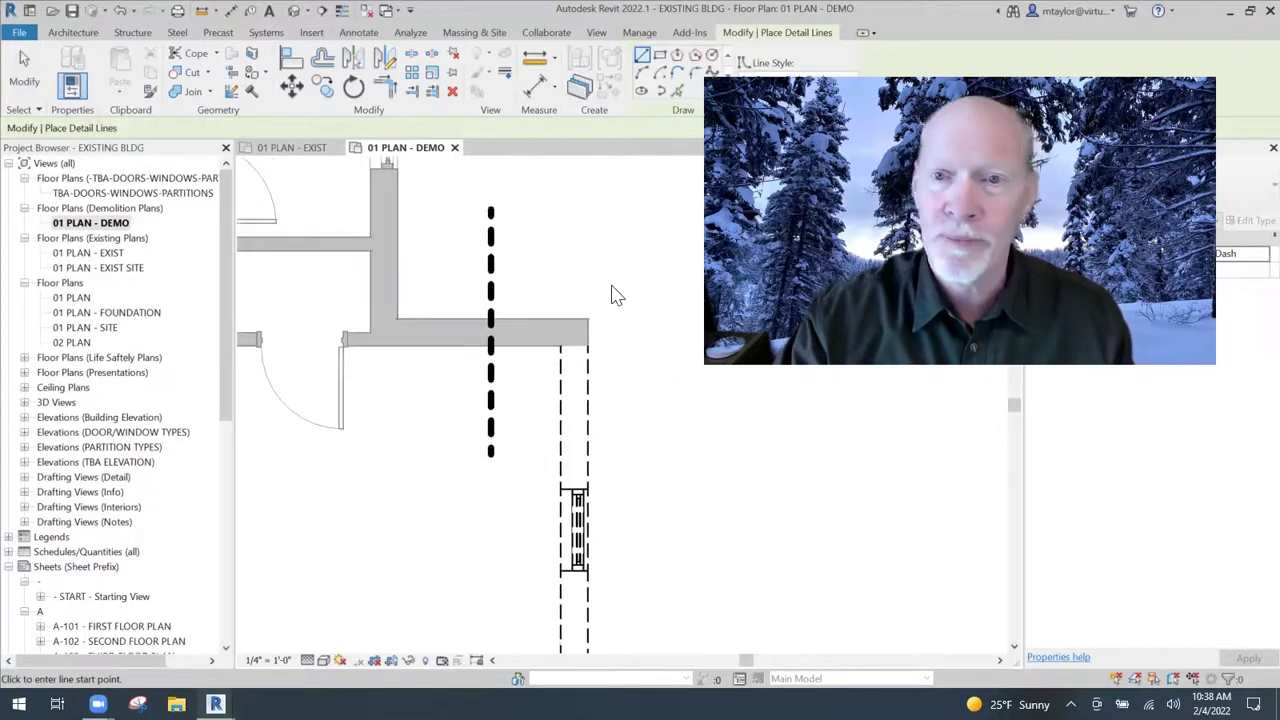
{"action": "key", "text": "Escape"}
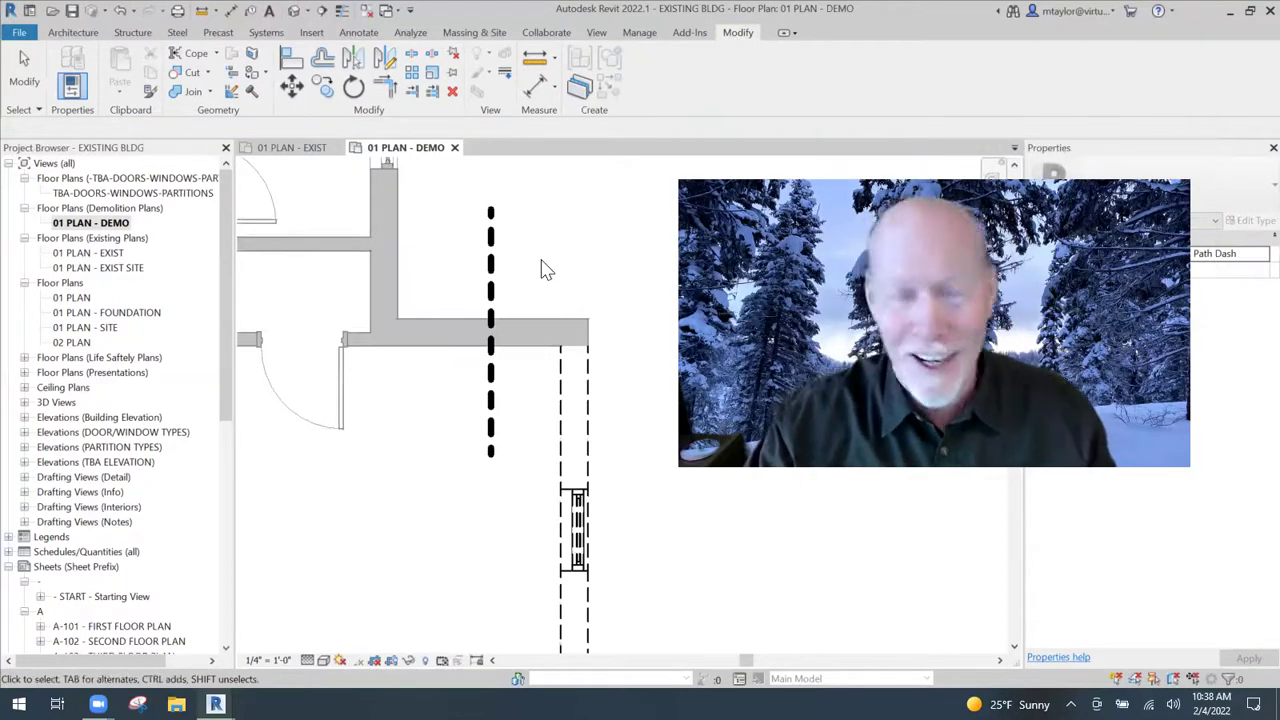
{"action": "key", "text": "Escape"}
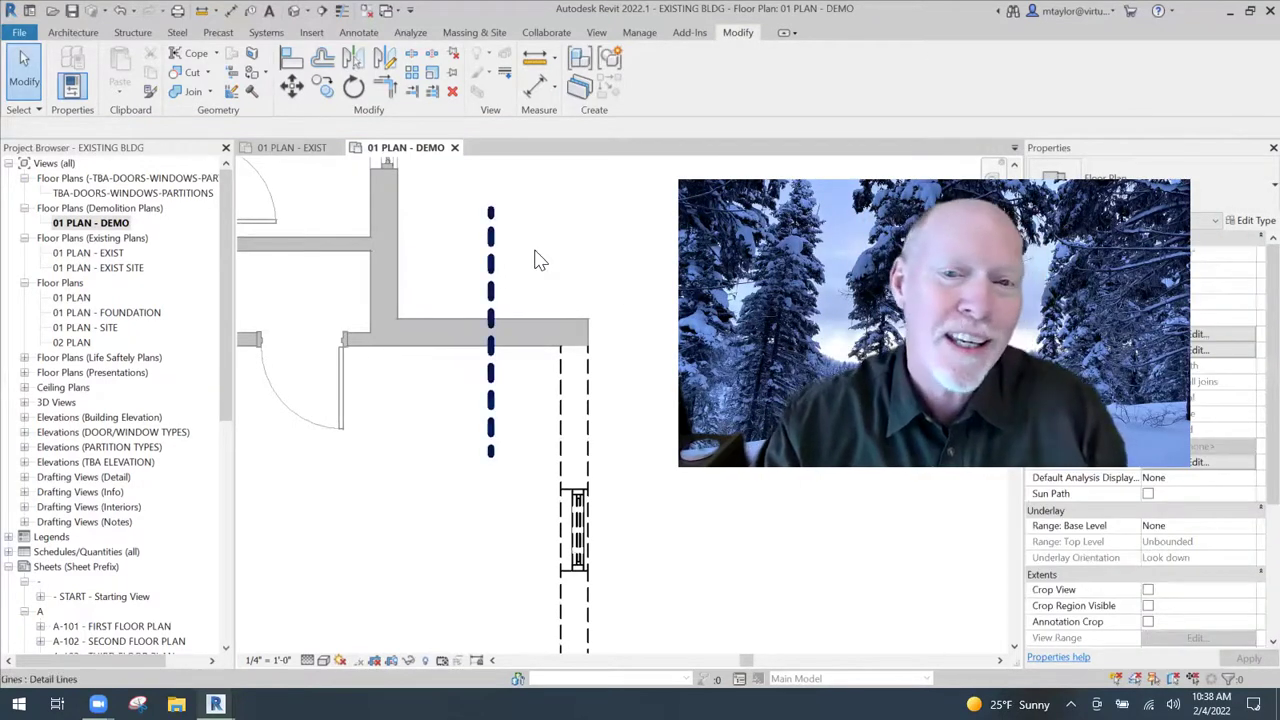
Change the detail line's style to 1 - Hidden Lines
{"action": "key", "text": "ctrl+Left"}
{"action": "left_click", "coordinate": [692, 79]}
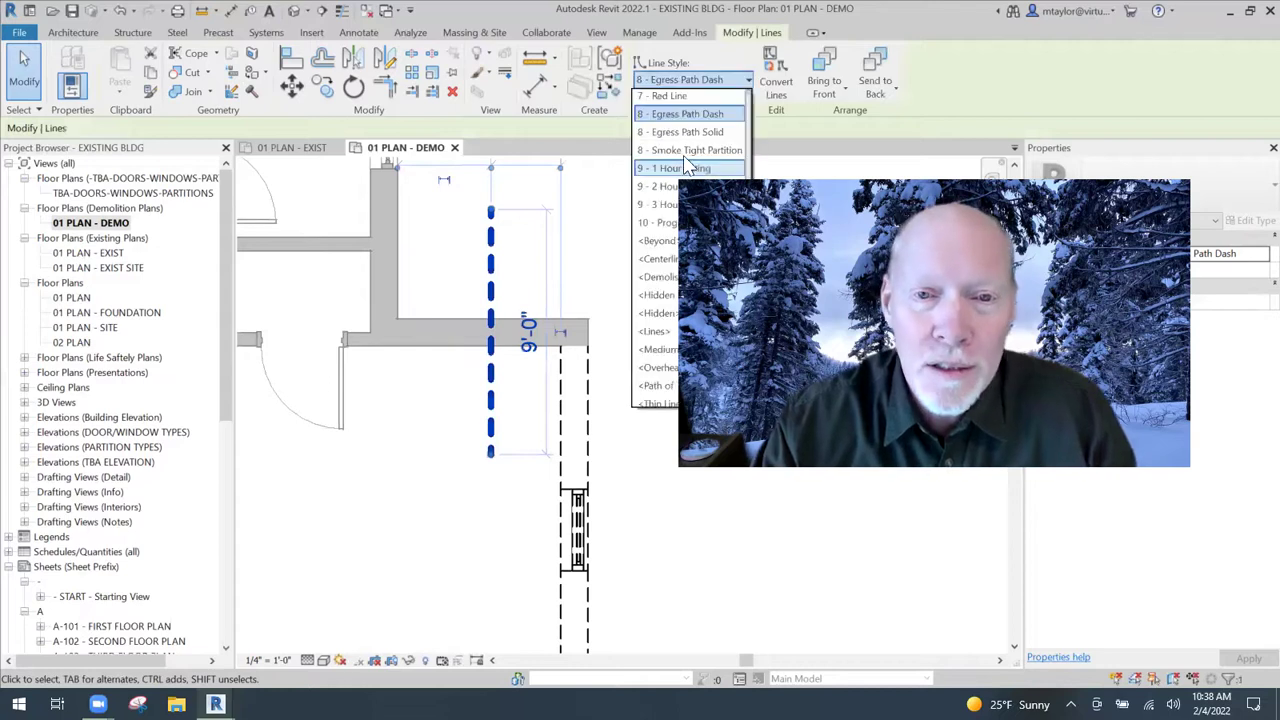
{"action": "scroll", "coordinate": [680, 170], "scroll_direction": "up", "scroll_amount": 3}
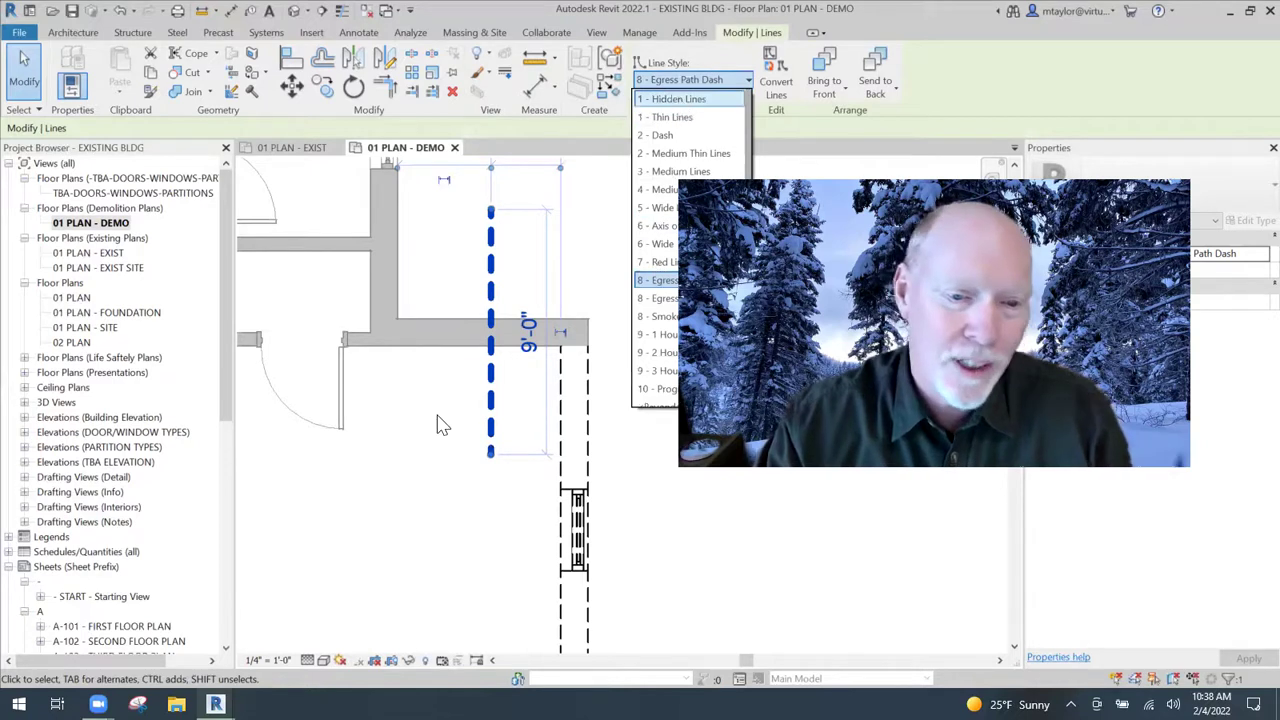
{"action": "left_click", "coordinate": [449, 374]}
Add an aligned dimension from the east face of the vertical existing wall to the hidden detail line
{"action": "scroll", "coordinate": [420, 434], "scroll_direction": "up", "scroll_amount": 3}
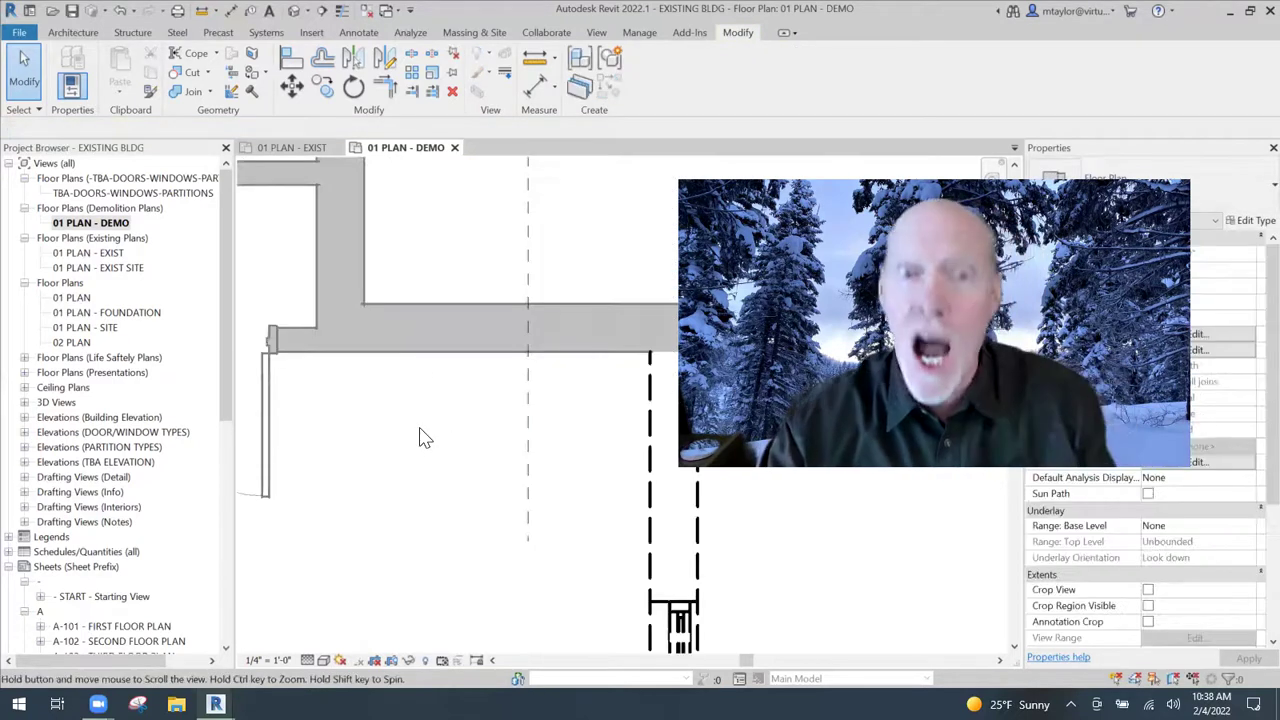
{"action": "scroll", "coordinate": [421, 433], "scroll_direction": "down", "scroll_amount": 1}
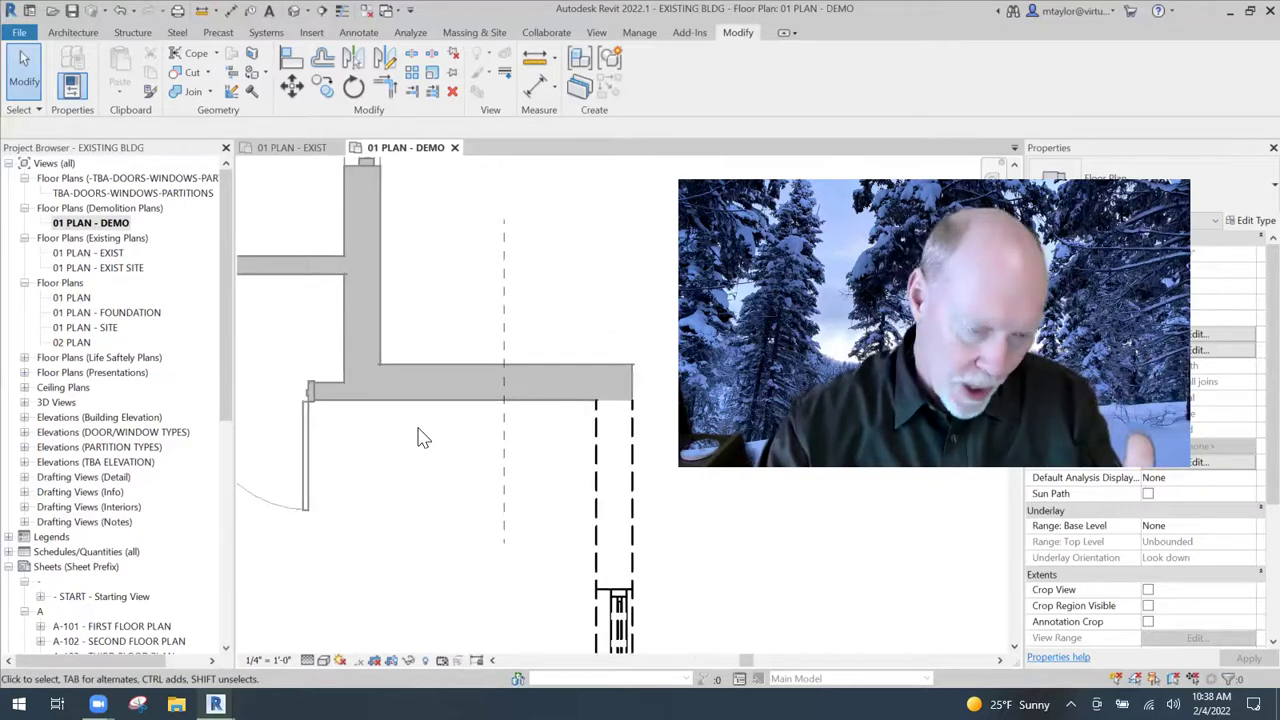
{"action": "key", "text": "d"}
{"action": "key", "text": "i"}
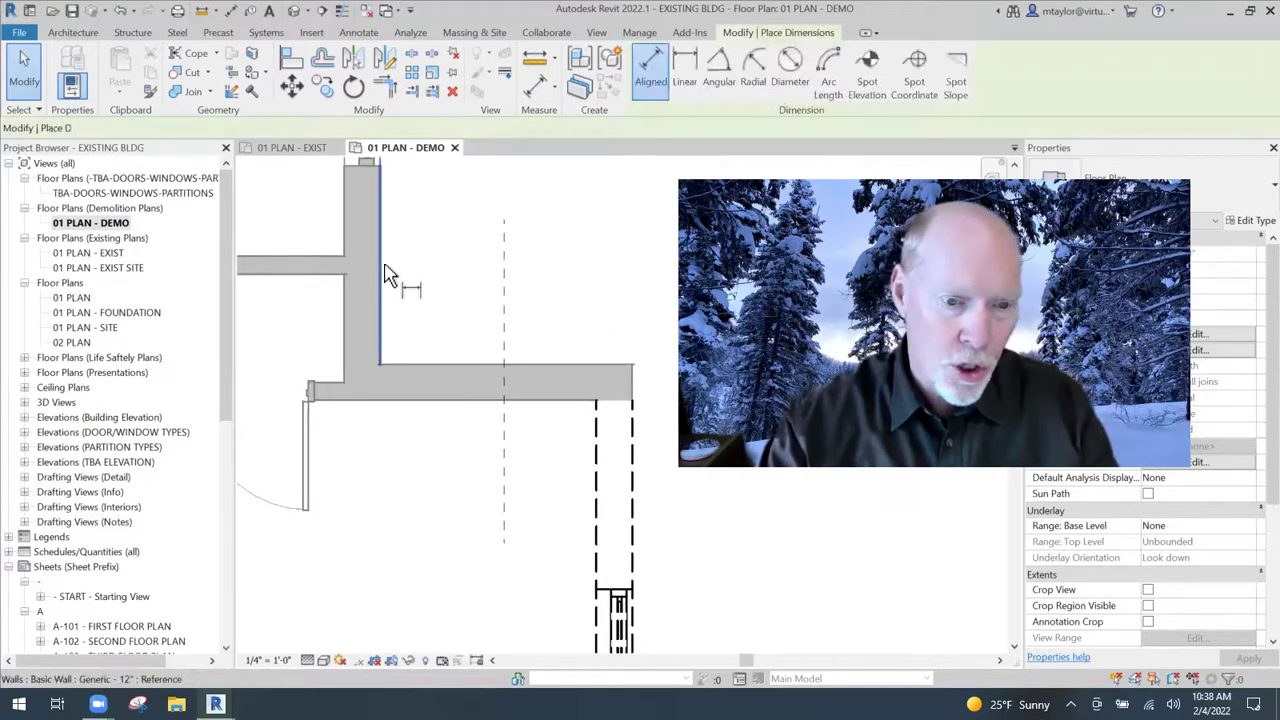
{"action": "left_click", "coordinate": [384, 279]}
{"action": "left_click", "coordinate": [566, 287]}
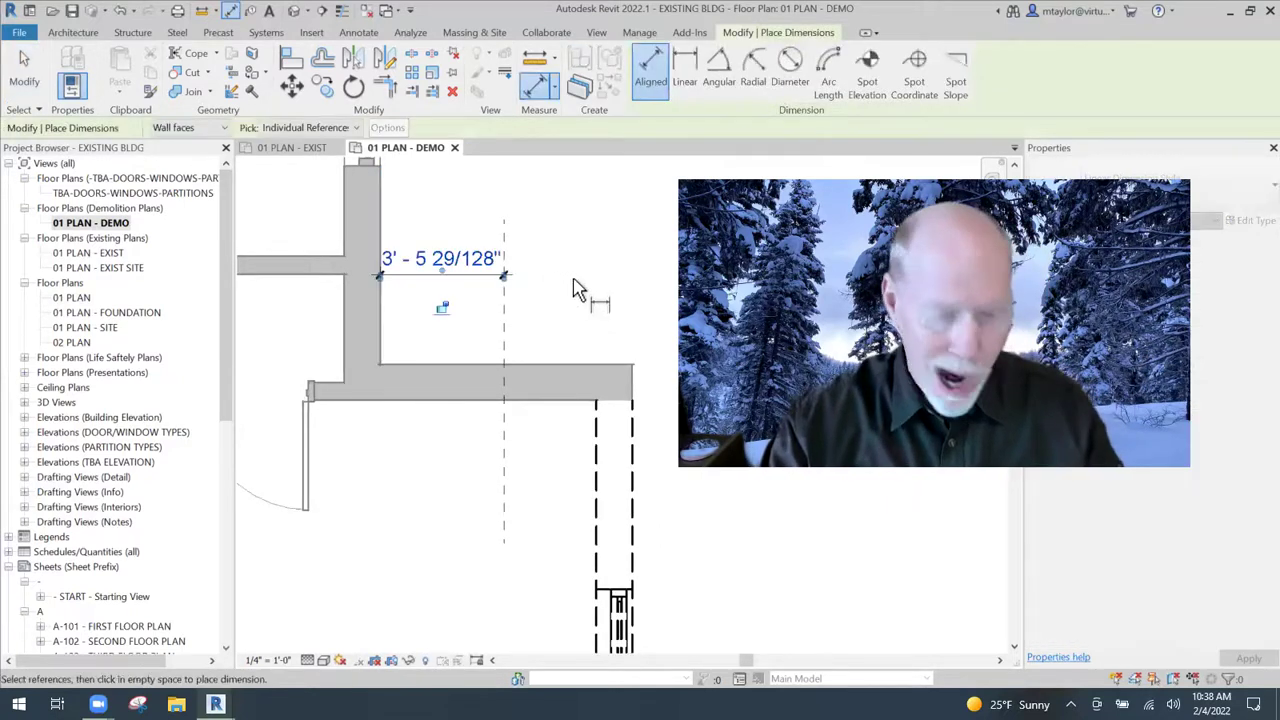
{"action": "key", "text": "Escape"}
{"action": "key", "text": "Escape"}
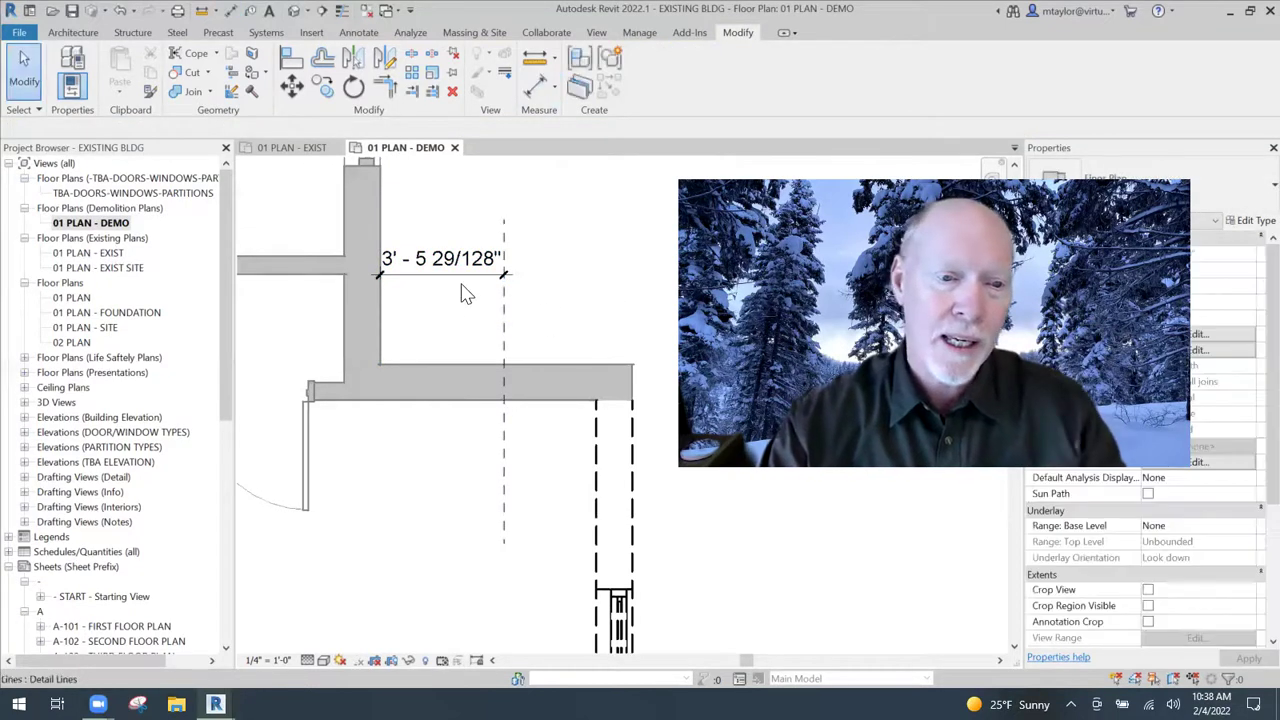
Reposition the detail line by setting its dimension from the existing wall's east face to 4'-4"
{"action": "left_click", "coordinate": [440, 268]}
{"action": "left_click", "coordinate": [440, 258]}
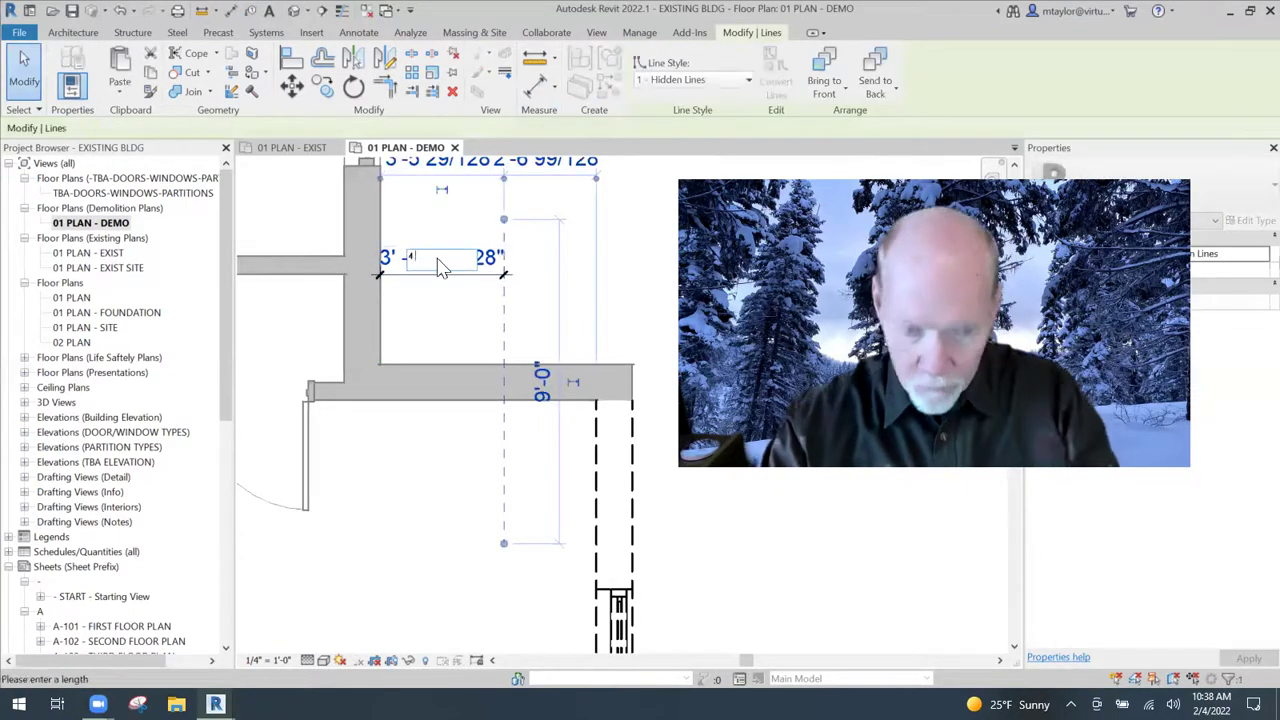
{"action": "type", "text": "4' - 4"}
{"action": "key", "text": "Return"}
{"action": "key", "text": "Escape"}
Split the existing north wall slightly west of the hidden detail line
{"action": "scroll", "coordinate": [510, 430], "scroll_direction": "down", "scroll_amount": 1}
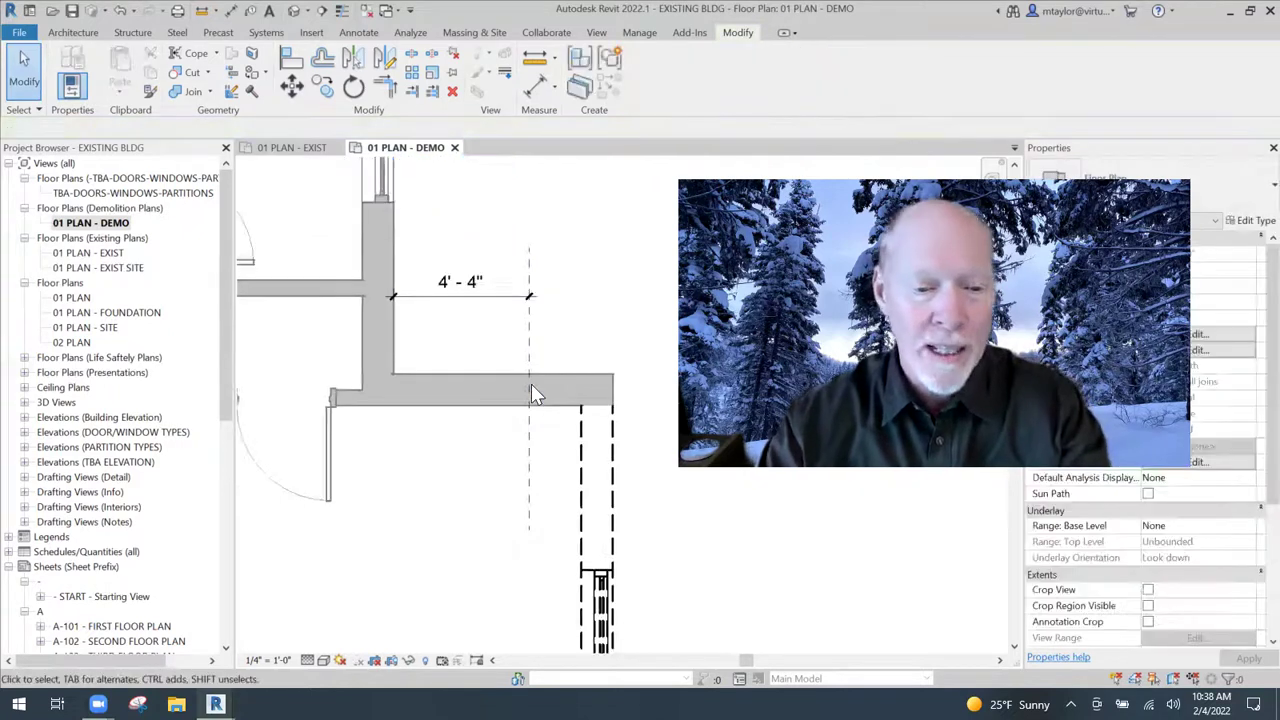
{"action": "scroll", "coordinate": [571, 306], "scroll_direction": "up", "scroll_amount": 3}
{"action": "scroll", "coordinate": [571, 306], "scroll_direction": "down", "scroll_amount": 2}
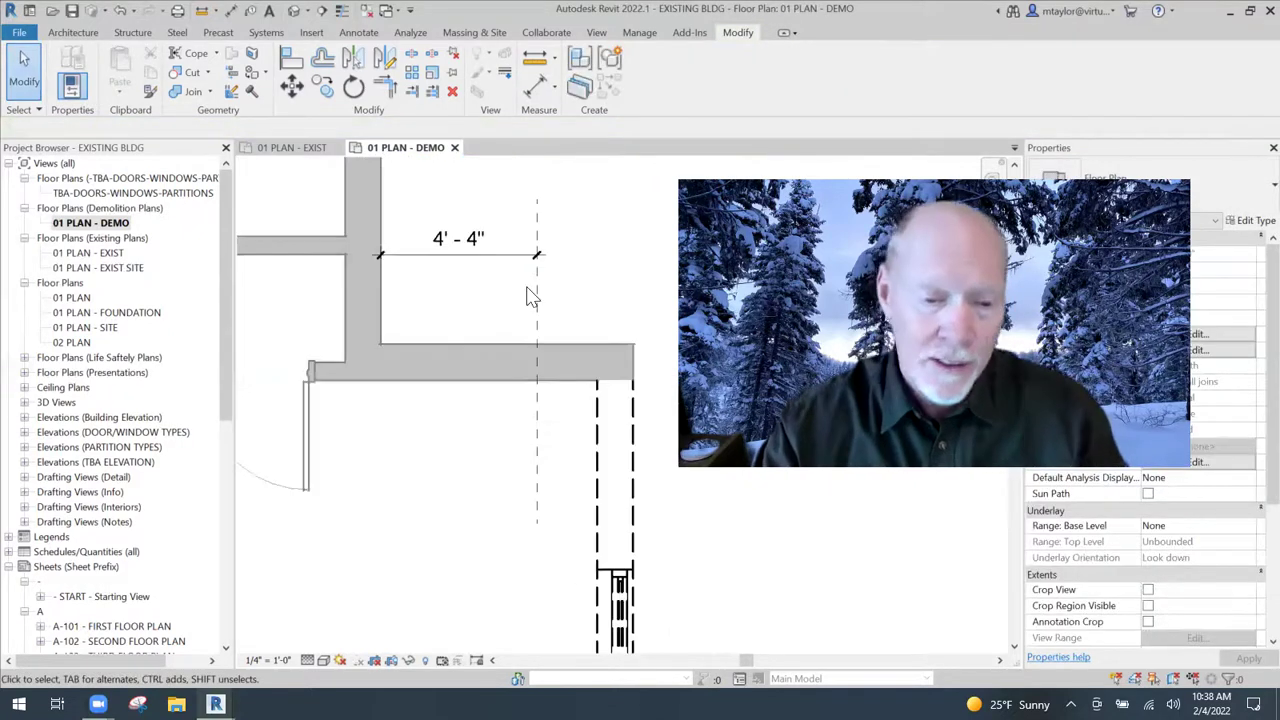
{"action": "middle_click_drag", "start_coordinate": [574, 298], "coordinate": [526, 291]}
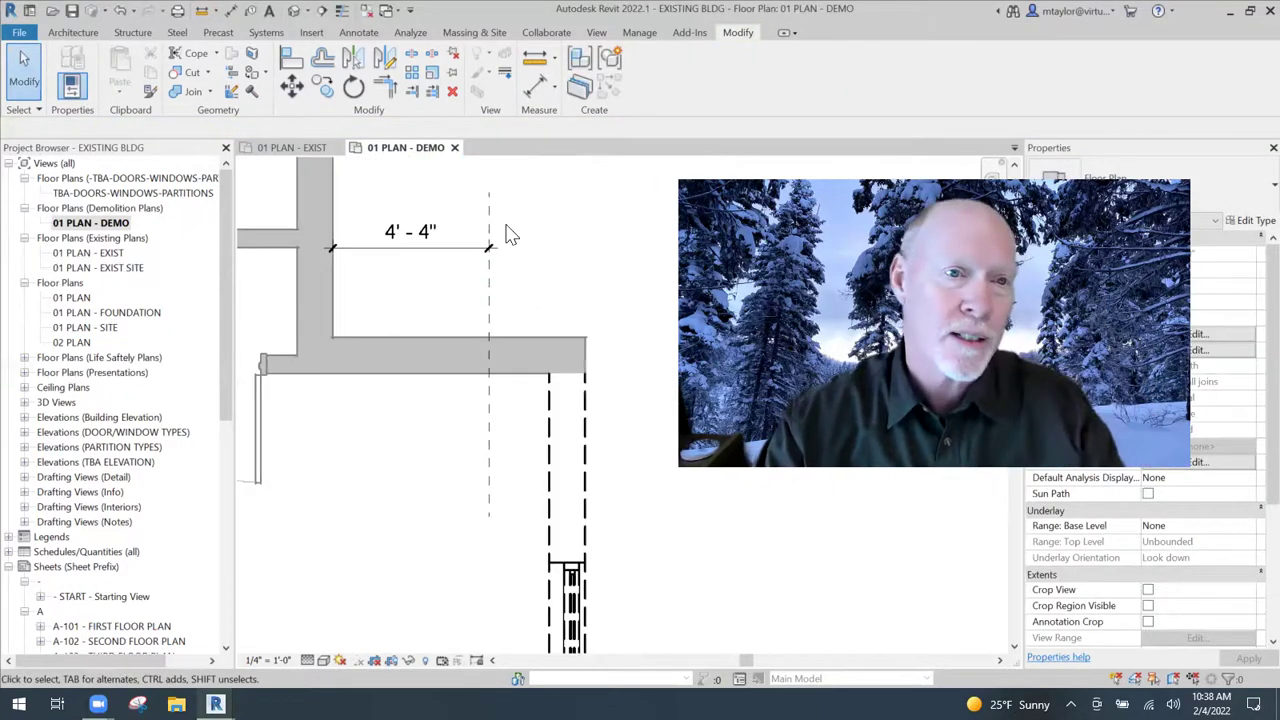
{"action": "left_click", "coordinate": [415, 60]}
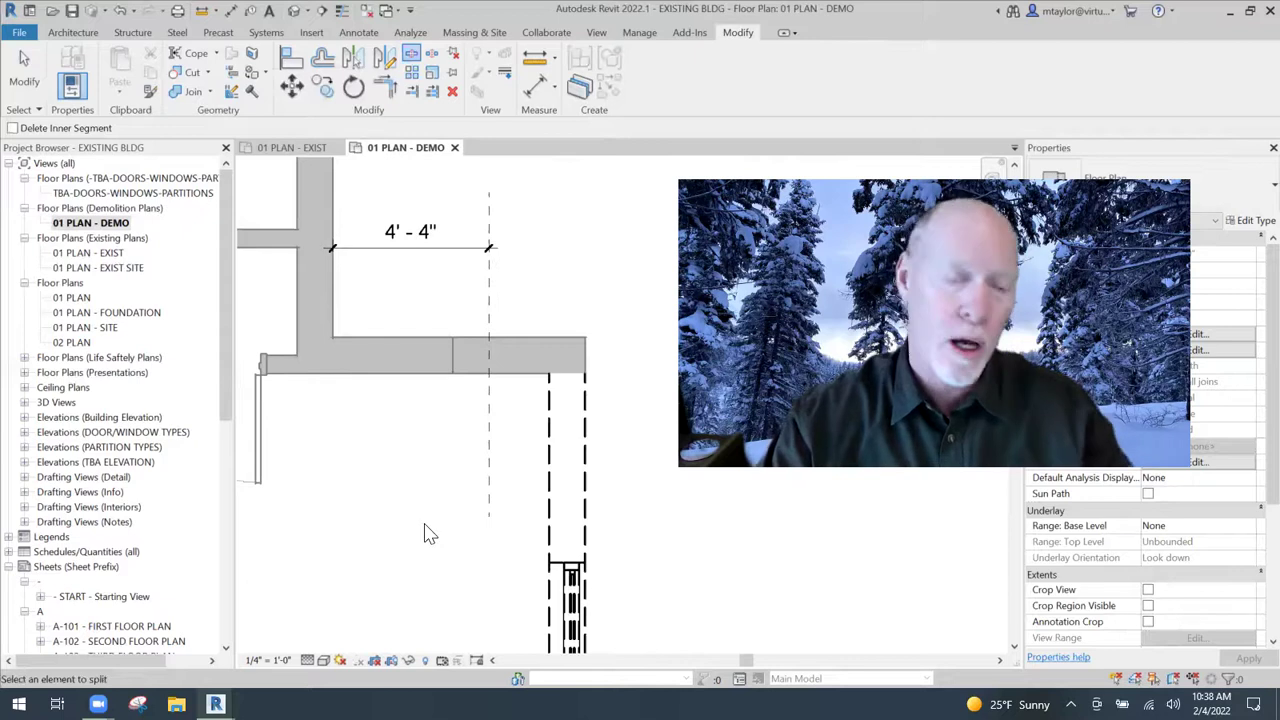
{"action": "key", "text": "Escape"}
{"action": "scroll", "coordinate": [424, 530], "scroll_direction": "down", "scroll_amount": 1}
{"action": "scroll", "coordinate": [448, 362], "scroll_direction": "up", "scroll_amount": 2}
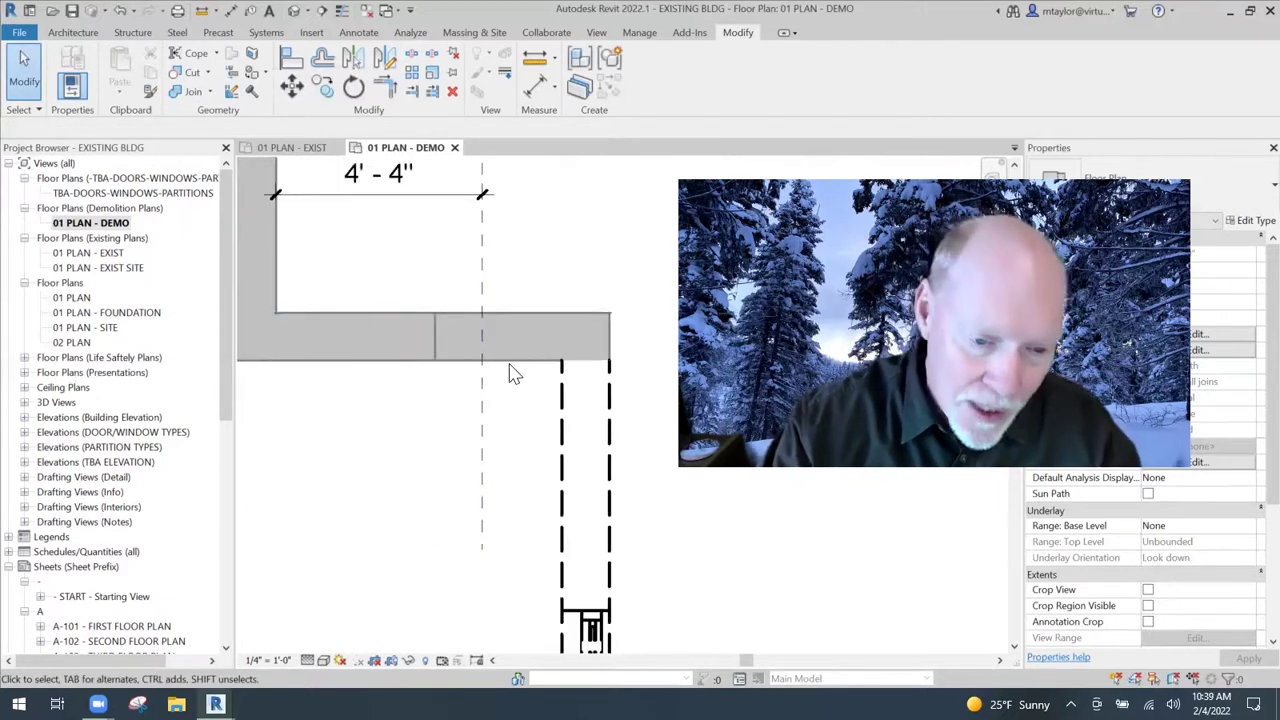
Pull the west end of the split-off east wall segment to the hidden detail line
{"action": "left_click", "coordinate": [435, 335]}
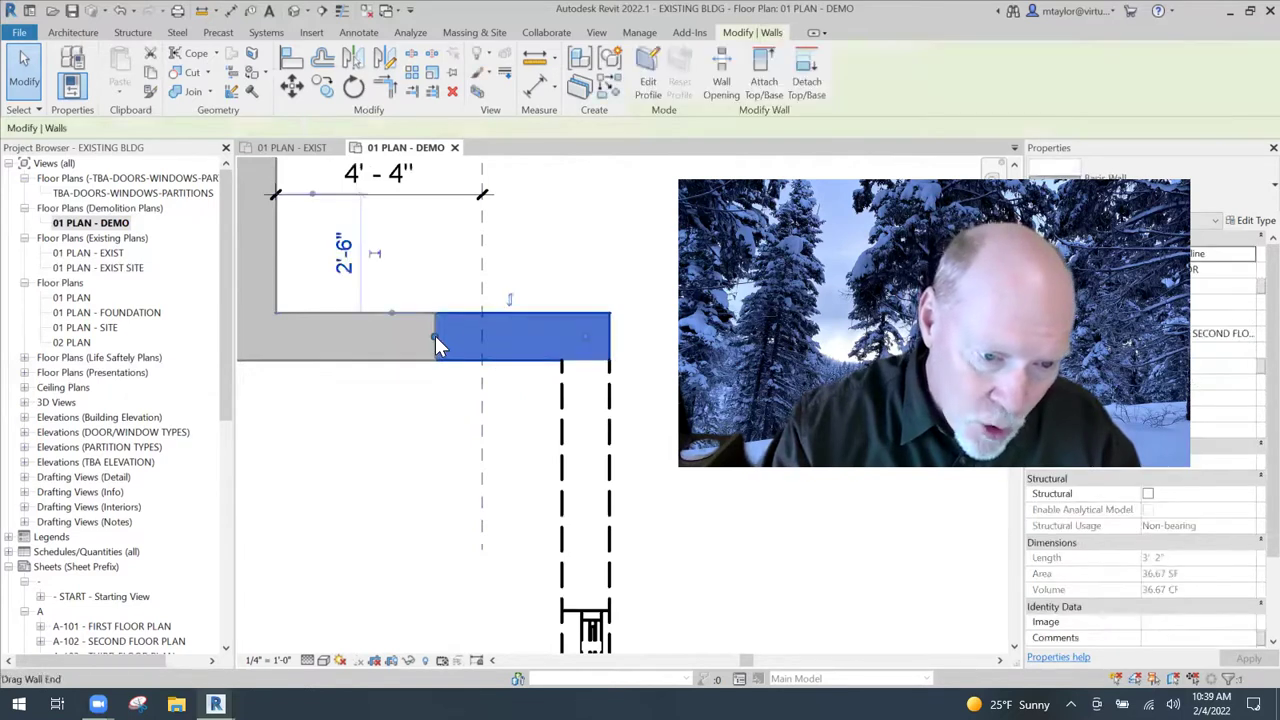
{"action": "left_click_drag", "start_coordinate": [452, 337], "coordinate": [497, 370]}
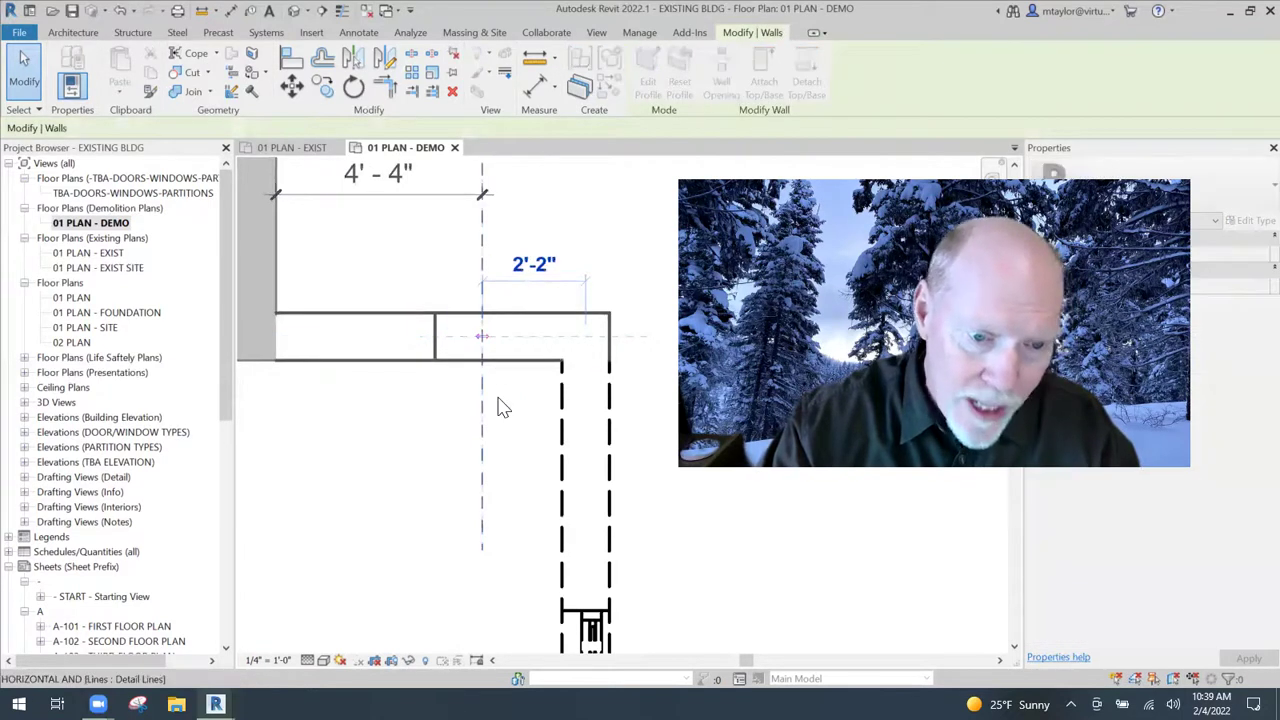
{"action": "left_click_drag", "start_coordinate": [510, 420], "coordinate": [514, 360]}
{"action": "key", "text": "Escape"}
{"action": "scroll", "coordinate": [512, 405], "scroll_direction": "down", "scroll_amount": 2}
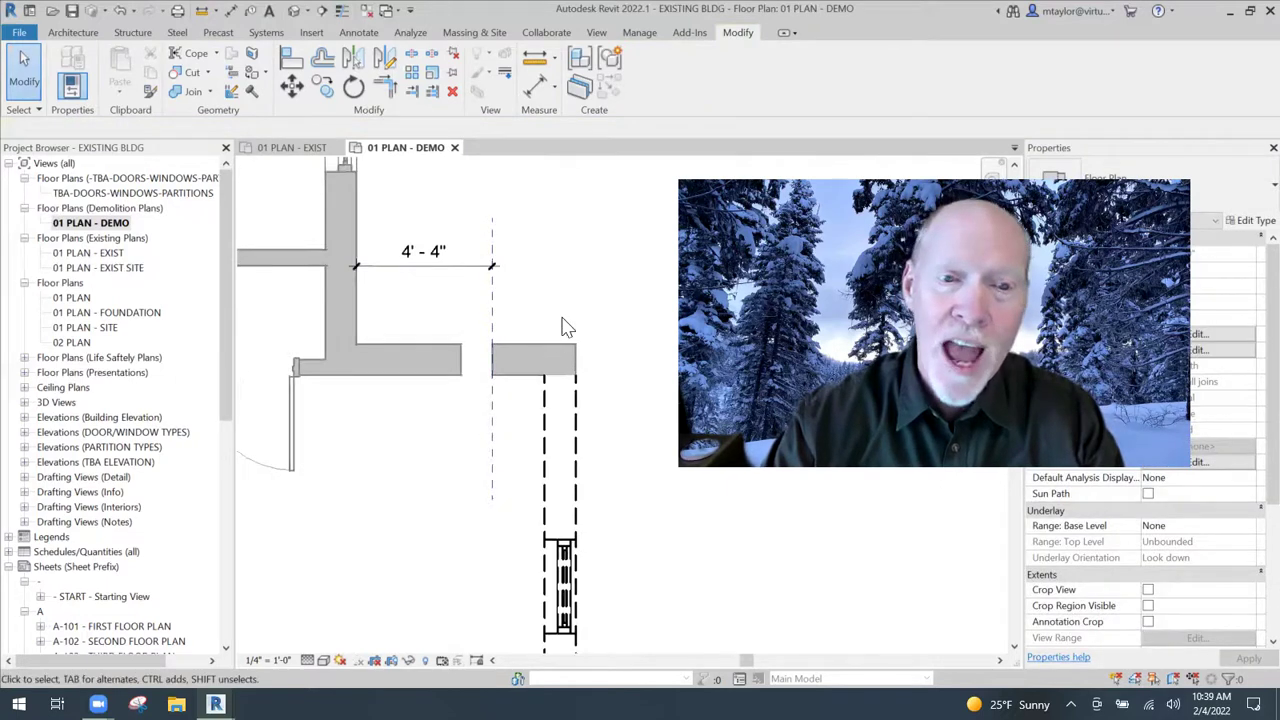
Demolish the short north wall segment east of the detail line
{"action": "scroll", "coordinate": [565, 327], "scroll_direction": "down", "scroll_amount": 1}
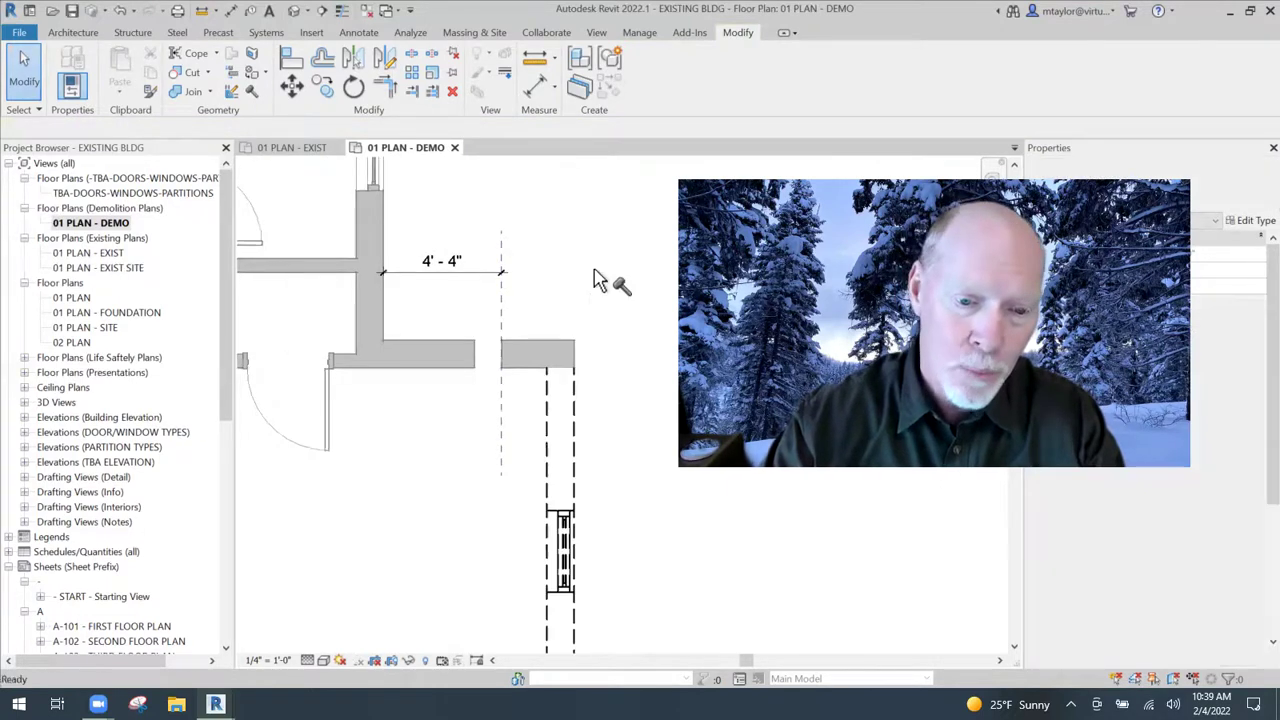
{"action": "key", "text": "d"}
{"action": "key", "text": "m"}
{"action": "scroll", "coordinate": [603, 300], "scroll_direction": "up", "scroll_amount": 1}
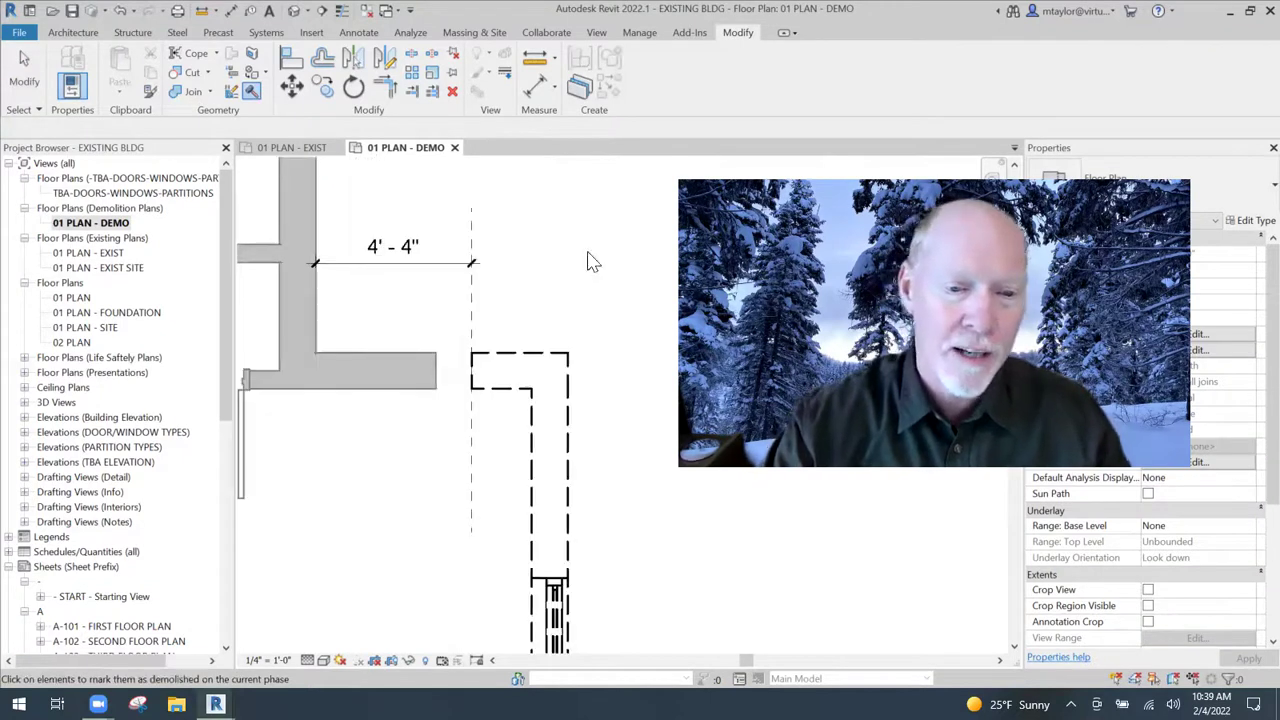
{"action": "key", "text": "Escape"}
Extend the remaining north wall's east end to meet the demolished segment at the detail line
{"action": "scroll", "coordinate": [503, 280], "scroll_direction": "down", "scroll_amount": 1, "text": "ctrl"}
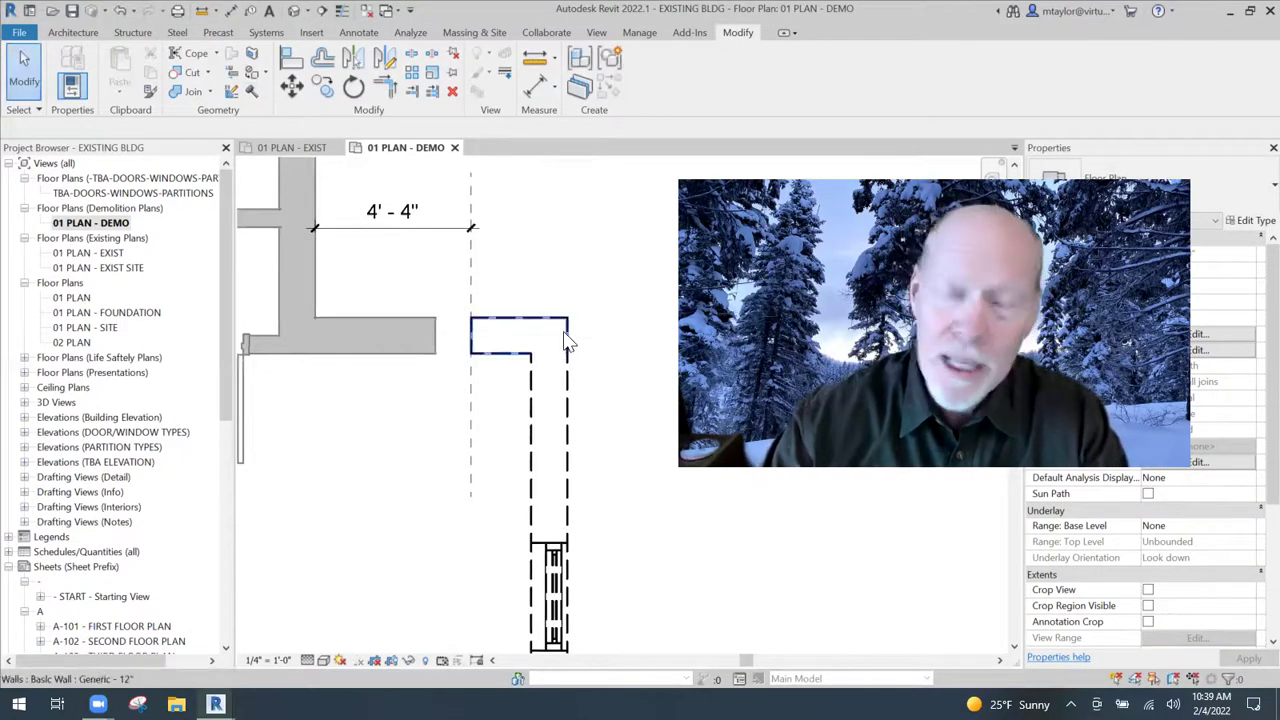
{"action": "left_click", "coordinate": [438, 336]}
{"action": "left_click_drag", "start_coordinate": [438, 336], "coordinate": [575, 265]}
{"action": "scroll", "coordinate": [423, 343], "scroll_direction": "down", "scroll_amount": 1}
{"action": "key", "text": "Escape"}
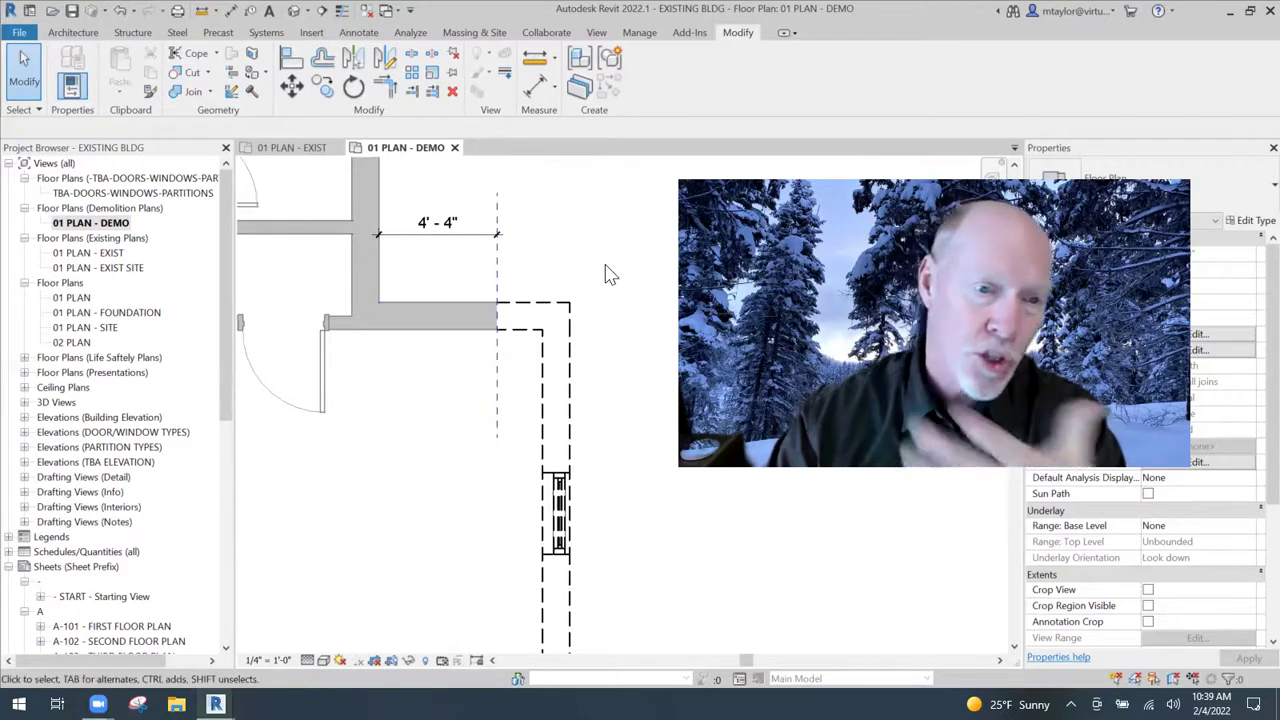
Save EXISTING BLDG and switch back to the ADDITION project's 01 PLAN view at the double door
{"action": "key", "text": "ctrl+s"}
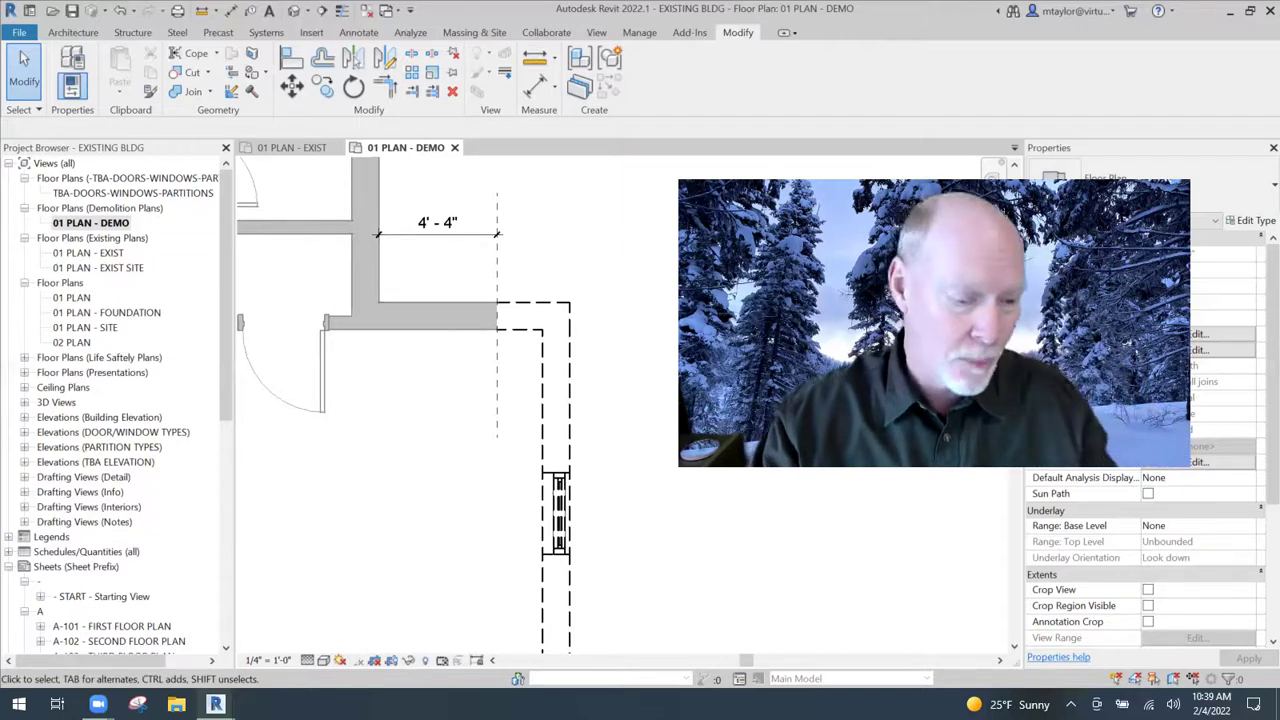
{"action": "mouse_move", "coordinate": [215, 704]}
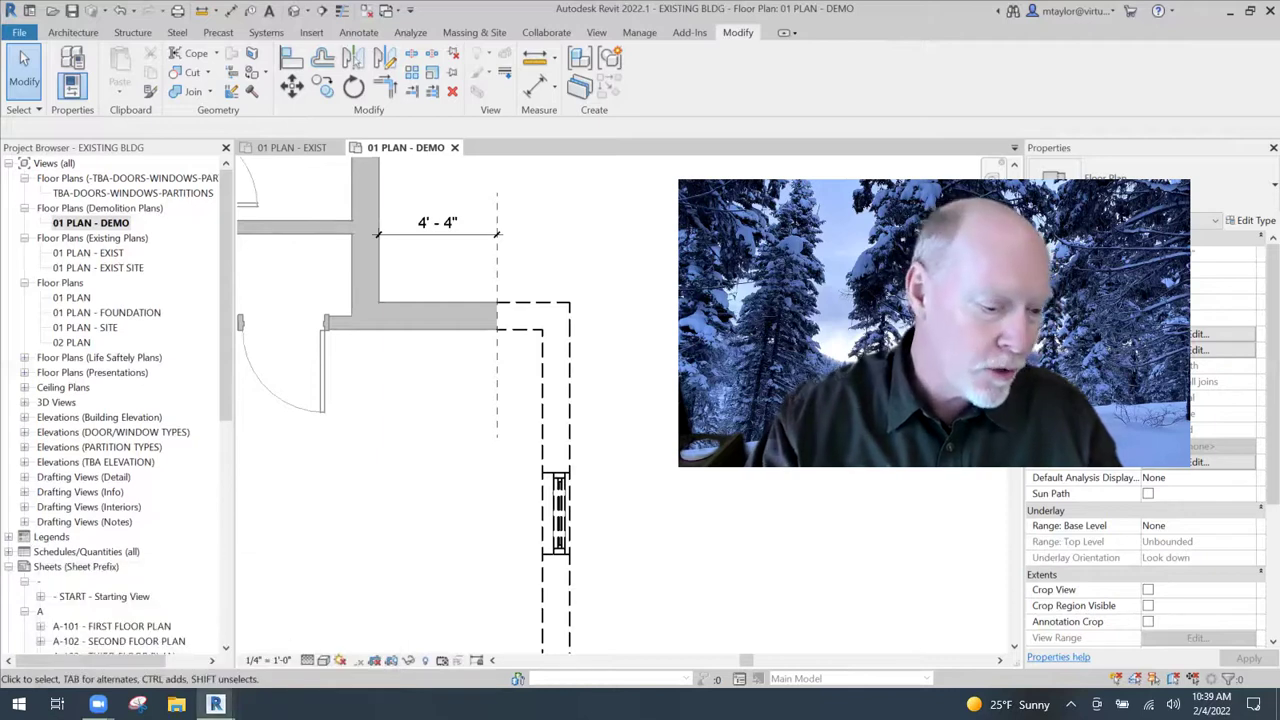
{"action": "left_click", "coordinate": [180, 640]}
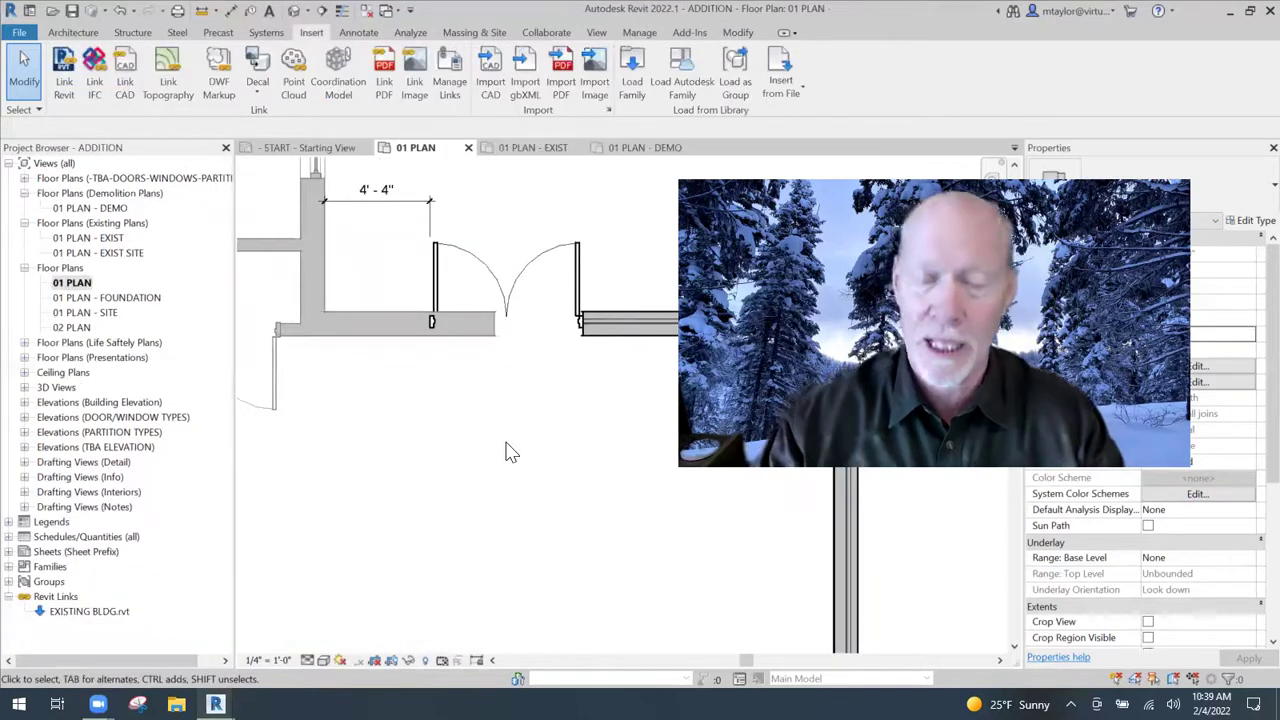
{"action": "scroll", "coordinate": [510, 452], "scroll_direction": "down", "scroll_amount": 1}
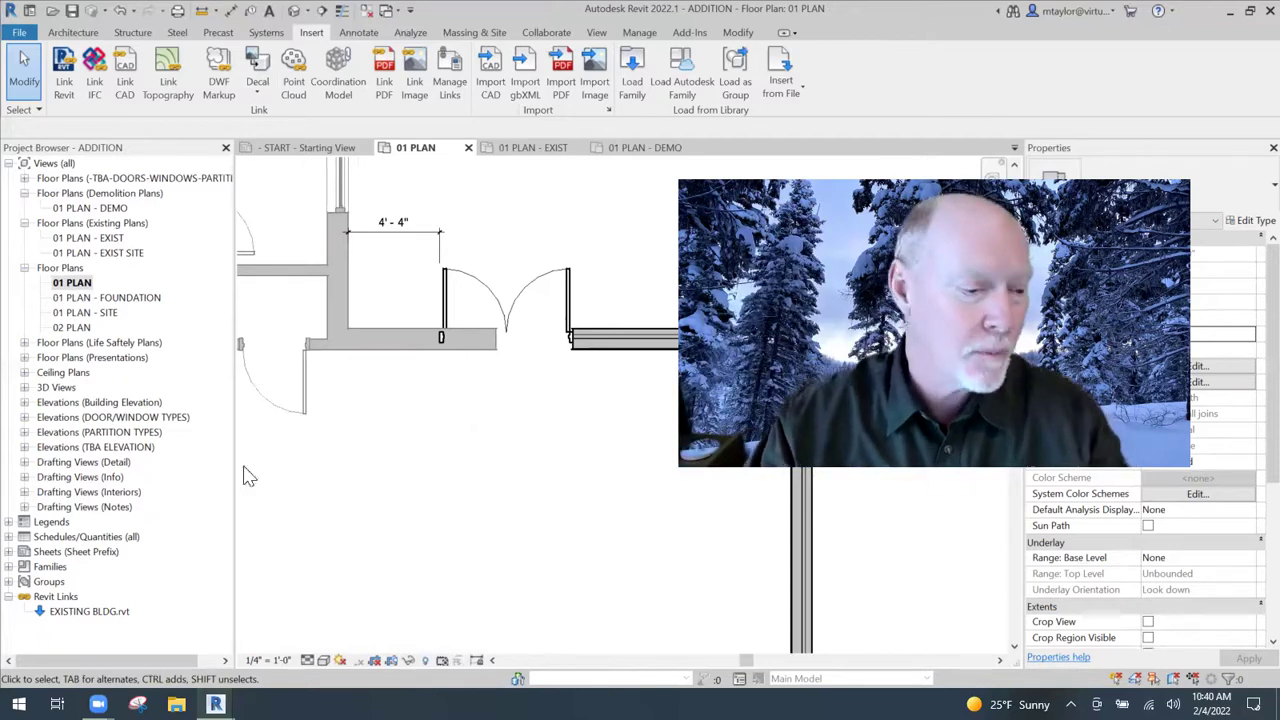
Reload the EXISTING BLDG.rvt link in the ADDITION project to bring in the revised north wall
{"action": "left_click", "coordinate": [60, 613]}
{"action": "right_click", "coordinate": [63, 616]}
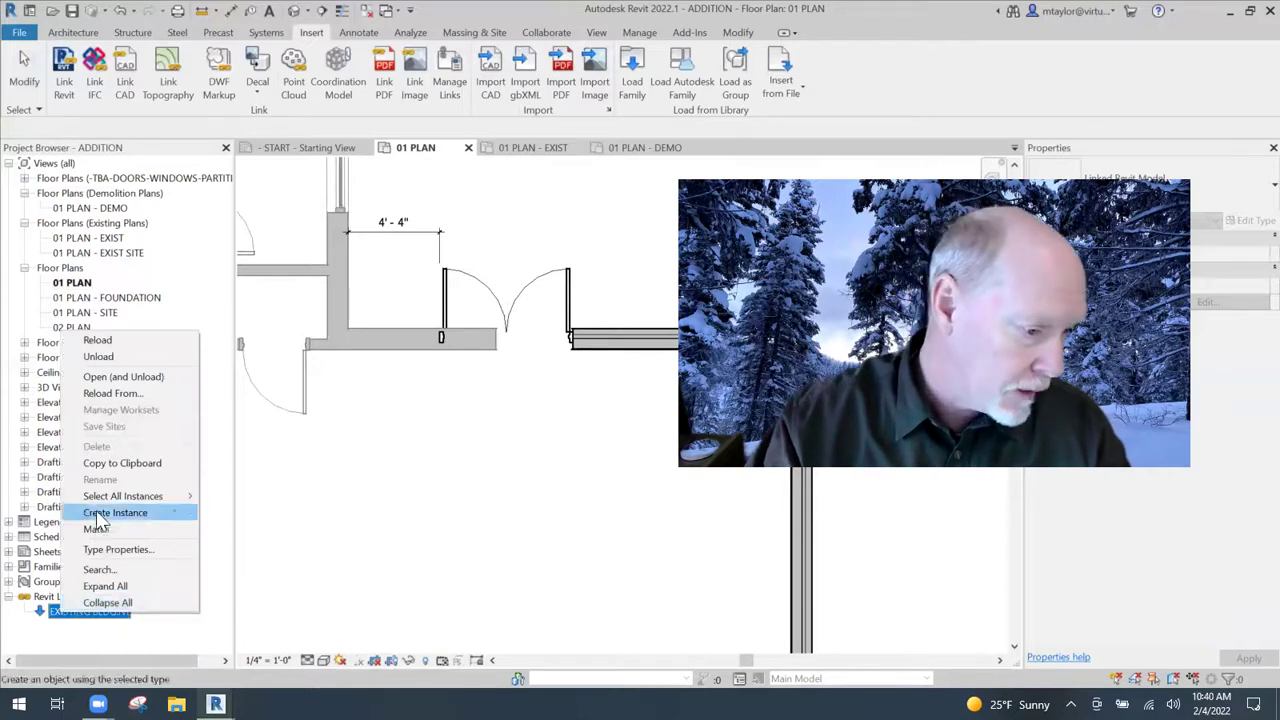
{"action": "left_click", "coordinate": [98, 340]}
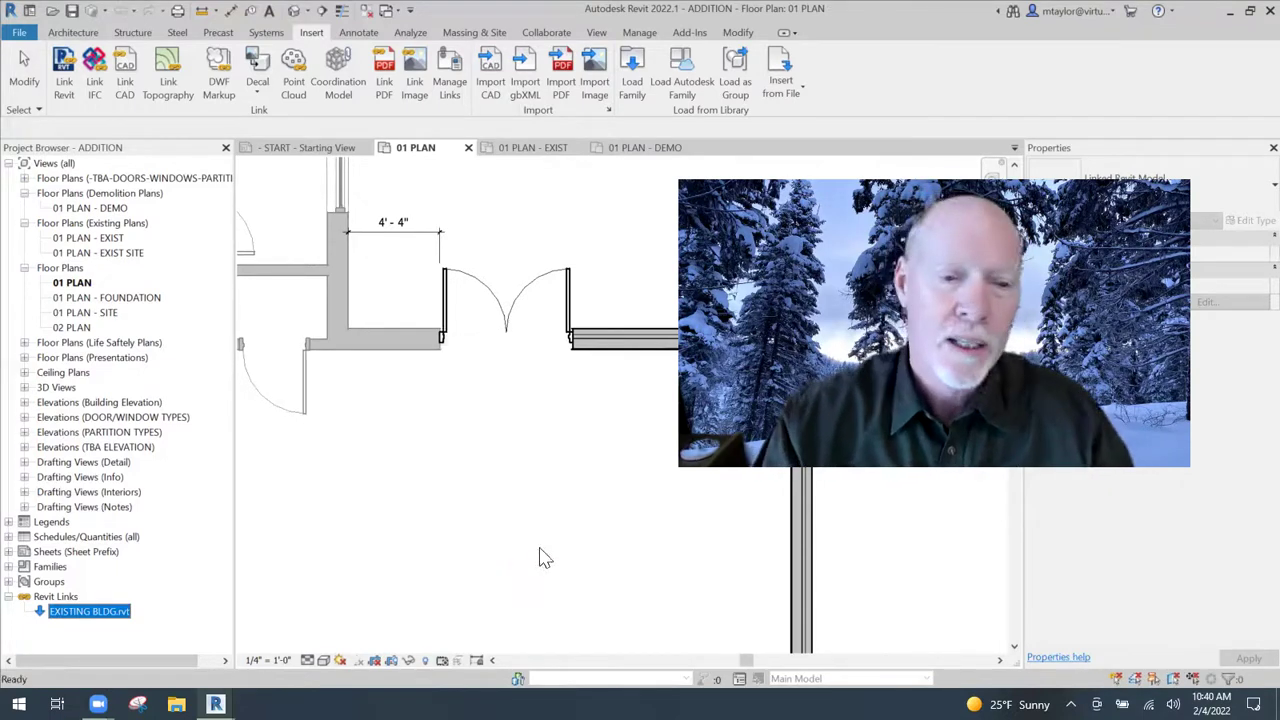
{"action": "left_click", "coordinate": [533, 445]}
Examine where the existing north wall meets the new double door, and check the addition's overall floor plan
{"action": "middle_click_drag", "start_coordinate": [534, 449], "coordinate": [527, 493]}
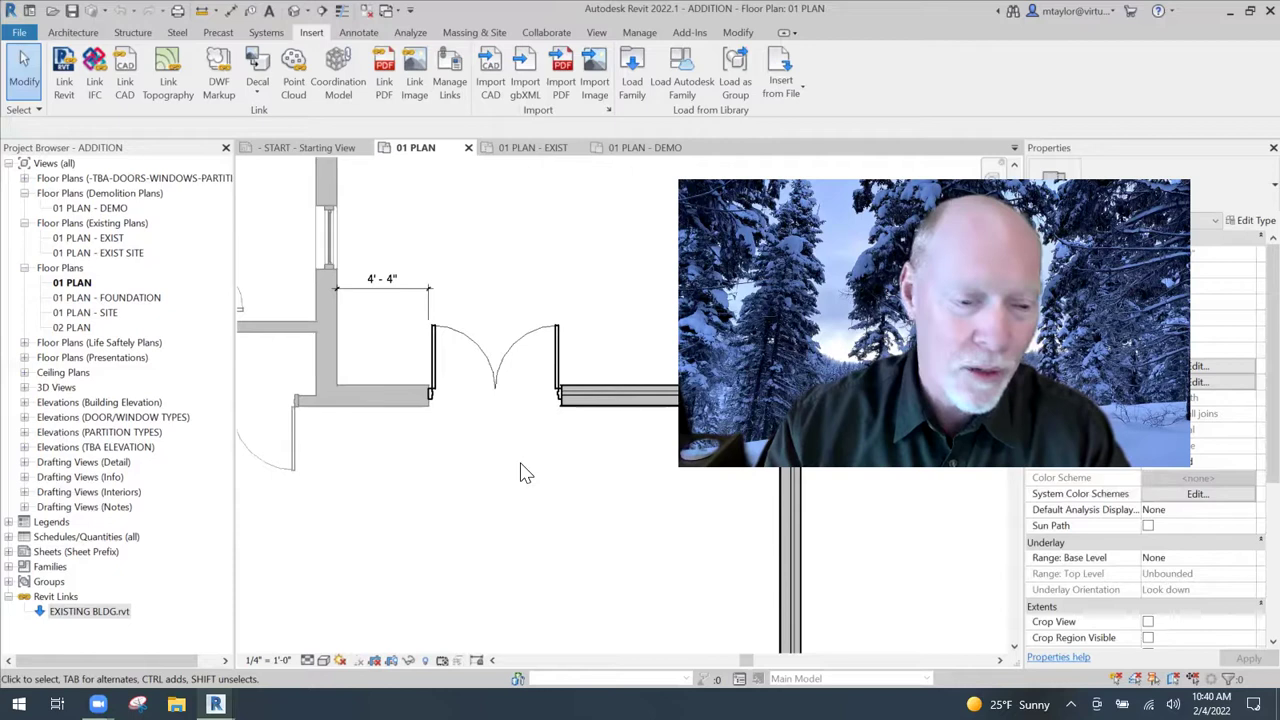
{"action": "scroll", "coordinate": [549, 486], "scroll_direction": "down", "scroll_amount": 2}
{"action": "middle_click_drag", "start_coordinate": [549, 486], "coordinate": [428, 364]}
{"action": "scroll", "coordinate": [428, 364], "scroll_direction": "up", "scroll_amount": 1}
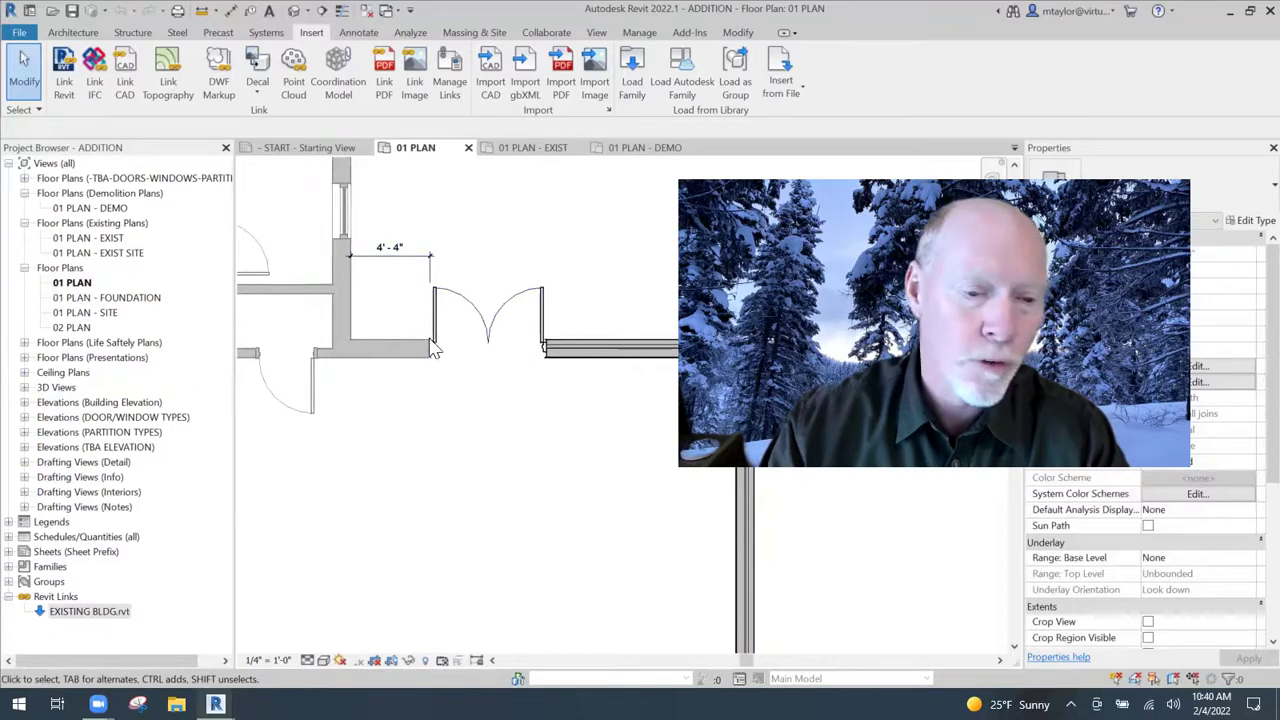
{"action": "scroll", "coordinate": [535, 462], "scroll_direction": "down", "scroll_amount": 2}
{"action": "middle_click_drag", "start_coordinate": [540, 517], "coordinate": [463, 444]}
{"action": "scroll", "coordinate": [487, 452], "scroll_direction": "down", "scroll_amount": 1}
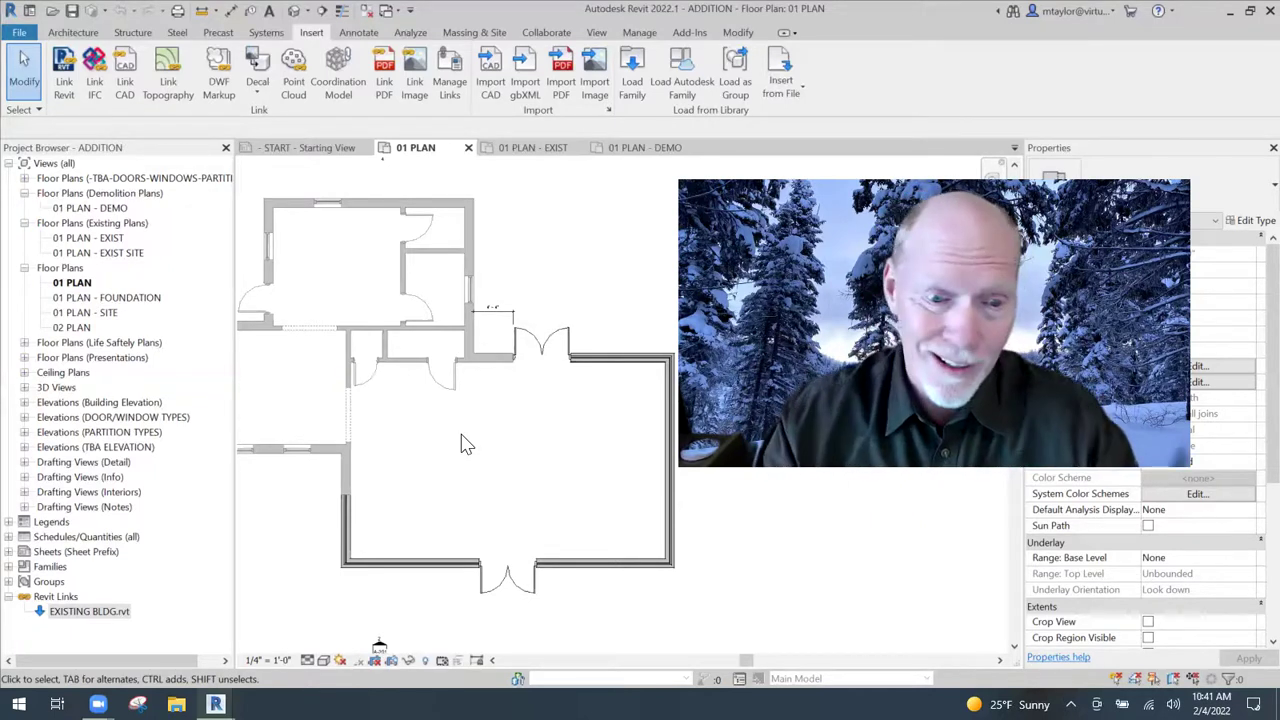
{"action": "middle_click_drag", "start_coordinate": [508, 445], "coordinate": [472, 444]}
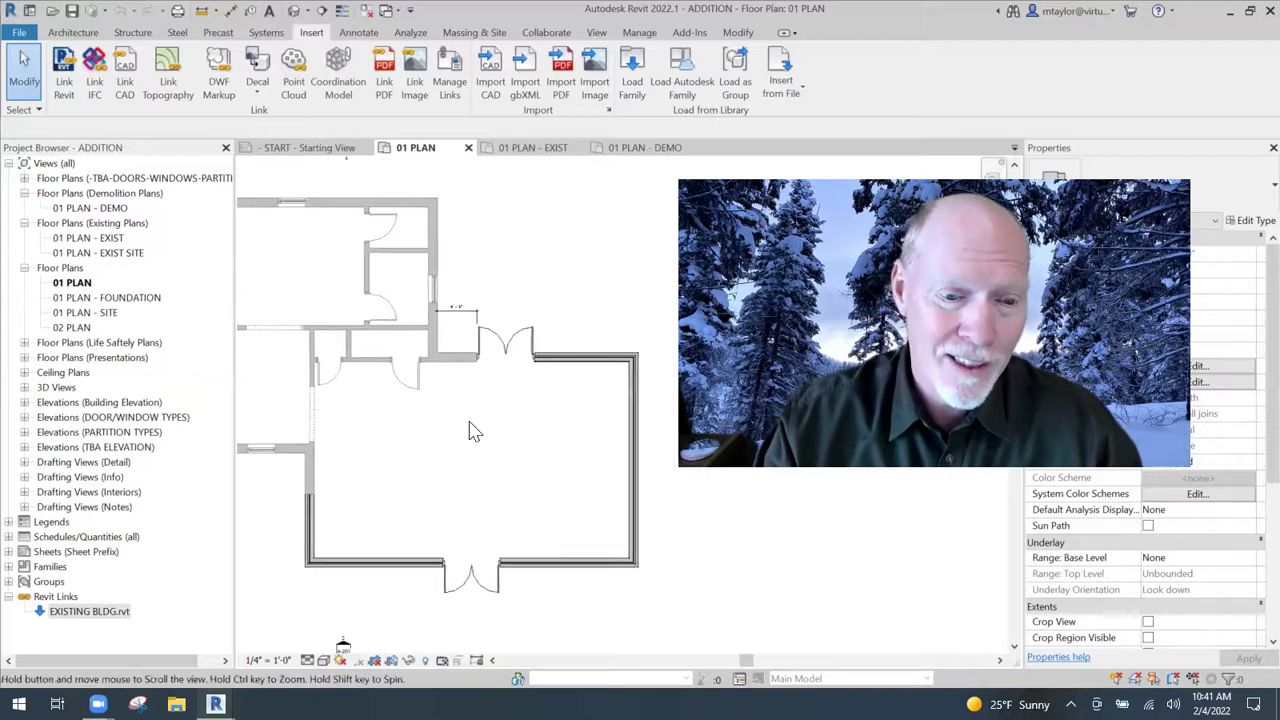